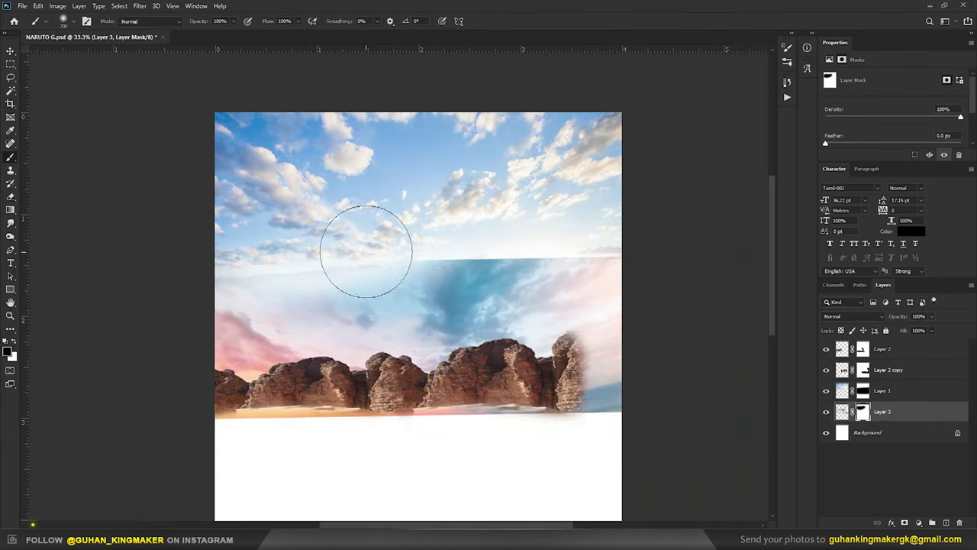
Soften the sky seam on Layer 3's mask and shrink the pasted Hokage faces image.
{"action": "mouse_move", "coordinate": [366, 251]}
{"action": "left_mouse_down"}
{"action": "mouse_move", "coordinate": [447, 226]}
{"action": "mouse_move", "coordinate": [527, 219]}
{"action": "left_mouse_up"}
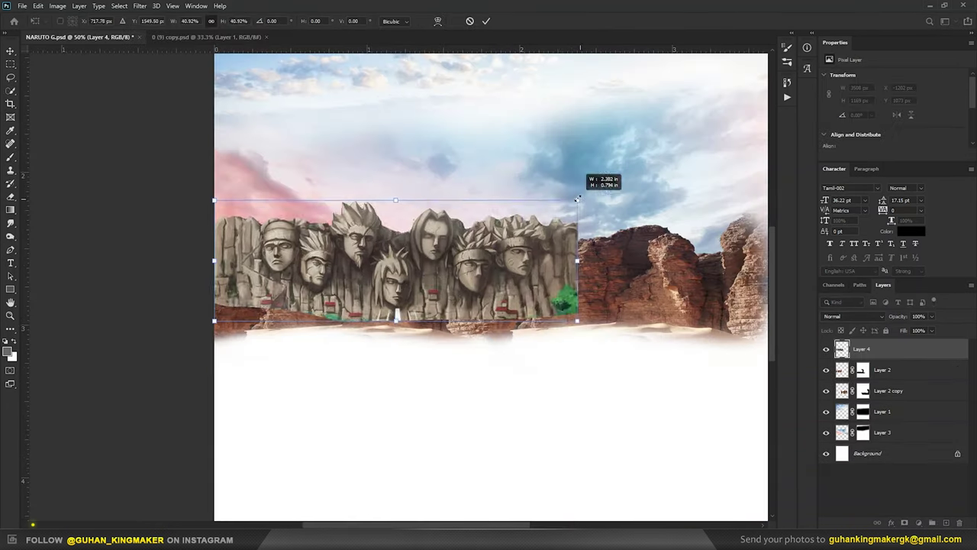
{"action": "left_click_drag", "start_coordinate": [574, 195], "coordinate": [509, 197]}
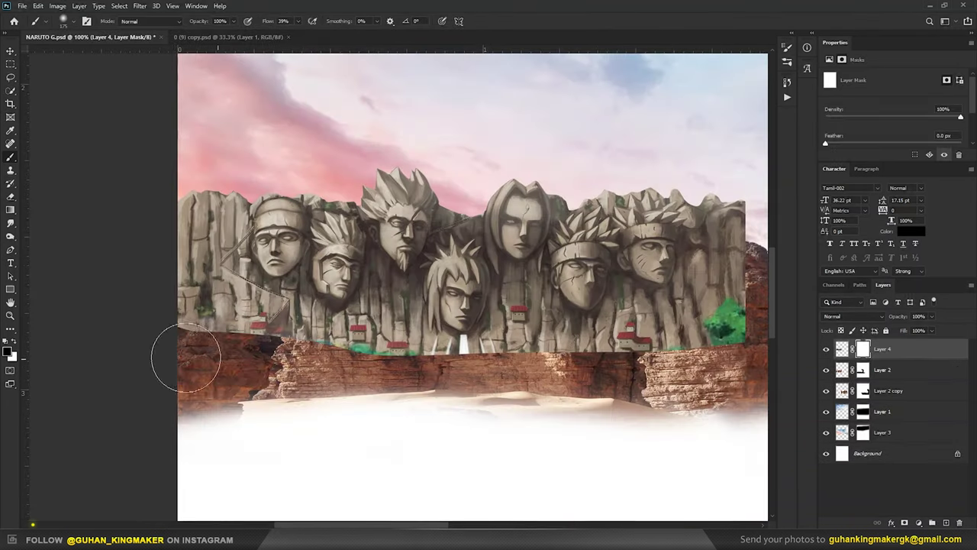
Mask the faces' left edge and place a rock copy rotated 90° counterclockwise beneath them.
{"action": "mouse_move", "coordinate": [185, 353]}
{"action": "left_mouse_down"}
{"action": "mouse_move", "coordinate": [207, 339]}
{"action": "mouse_move", "coordinate": [181, 312]}
{"action": "mouse_move", "coordinate": [279, 359]}
{"action": "mouse_move", "coordinate": [412, 344]}
{"action": "mouse_move", "coordinate": [447, 392]}
{"action": "mouse_move", "coordinate": [458, 374]}
{"action": "mouse_move", "coordinate": [550, 339]}
{"action": "mouse_move", "coordinate": [648, 343]}
{"action": "mouse_move", "coordinate": [738, 318]}
{"action": "left_mouse_up"}
{"action": "scroll", "coordinate": [633, 306], "scroll_direction": "right", "scroll_amount": 3}
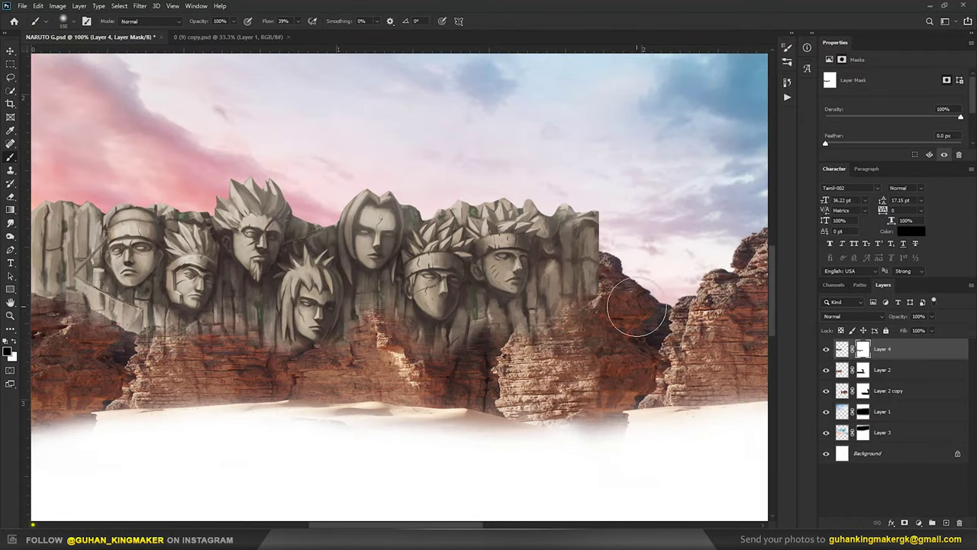
{"action": "scroll", "coordinate": [648, 309], "scroll_direction": "up", "scroll_amount": 2}
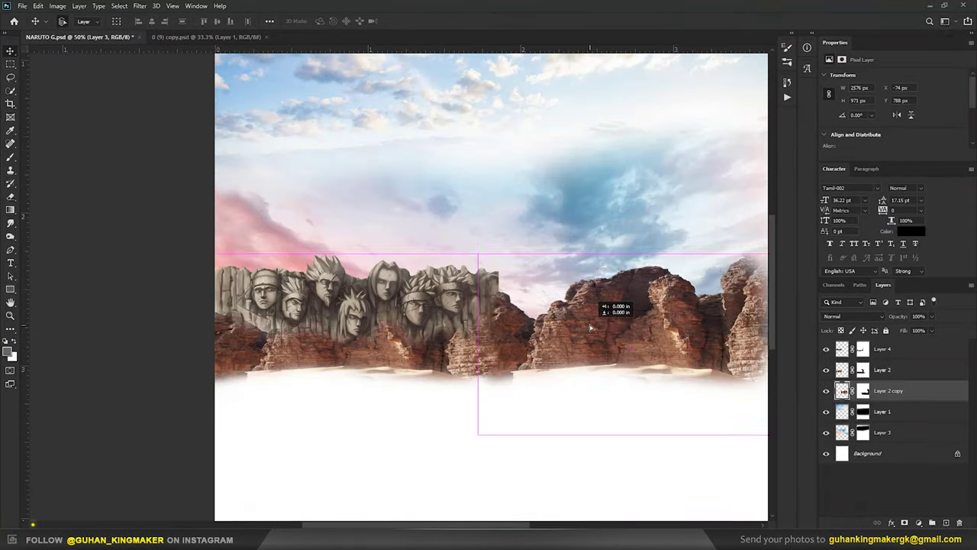
{"action": "scroll", "coordinate": [624, 341], "scroll_direction": "up", "scroll_amount": 3}
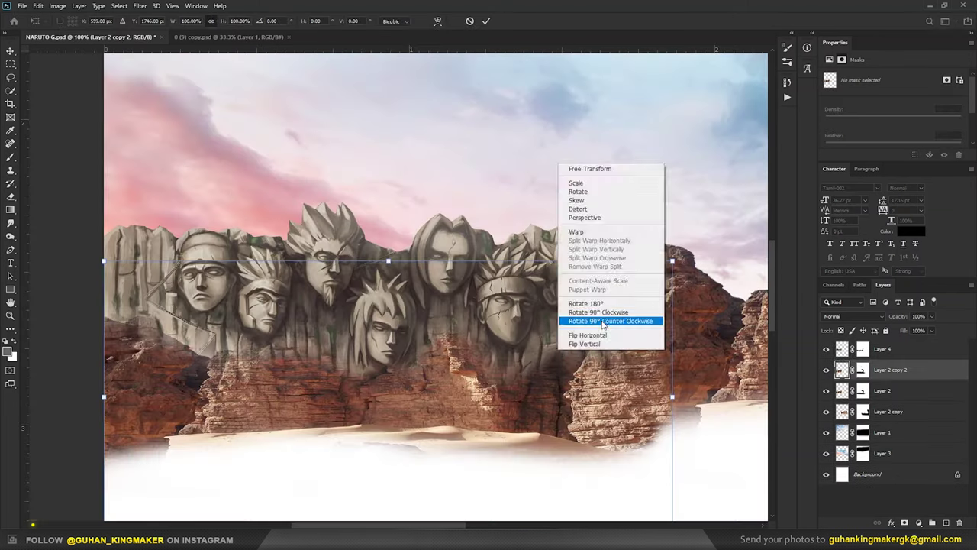
{"action": "left_click", "coordinate": [600, 321]}
{"action": "mouse_move", "coordinate": [260, 286]}
{"action": "left_mouse_down"}
{"action": "mouse_move", "coordinate": [275, 303]}
{"action": "mouse_move", "coordinate": [266, 403]}
{"action": "mouse_move", "coordinate": [267, 393]}
{"action": "left_mouse_up"}
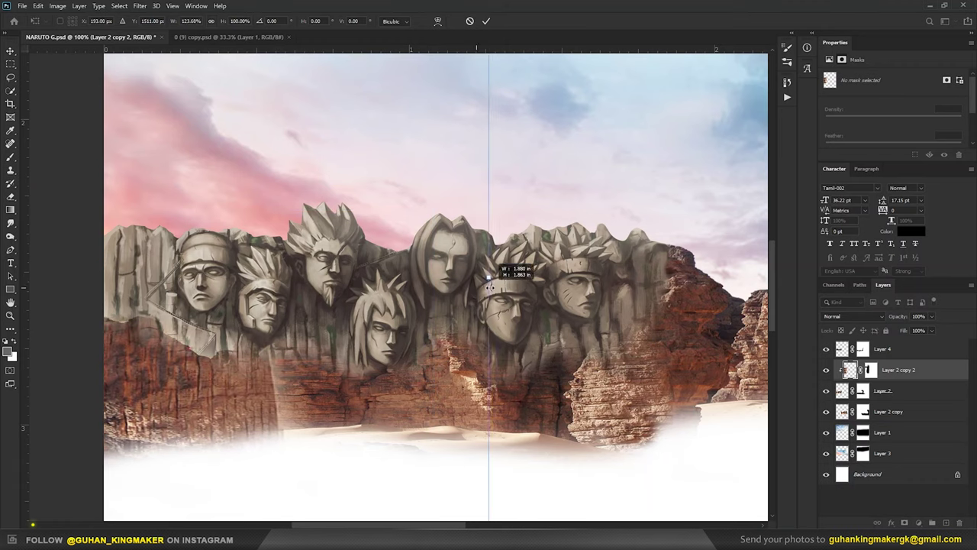
{"action": "key", "text": "Return"}
Duplicate the rock and position the copies to fill the gaps below the faces.
{"action": "key", "text": "b"}
{"action": "key", "text": "v"}
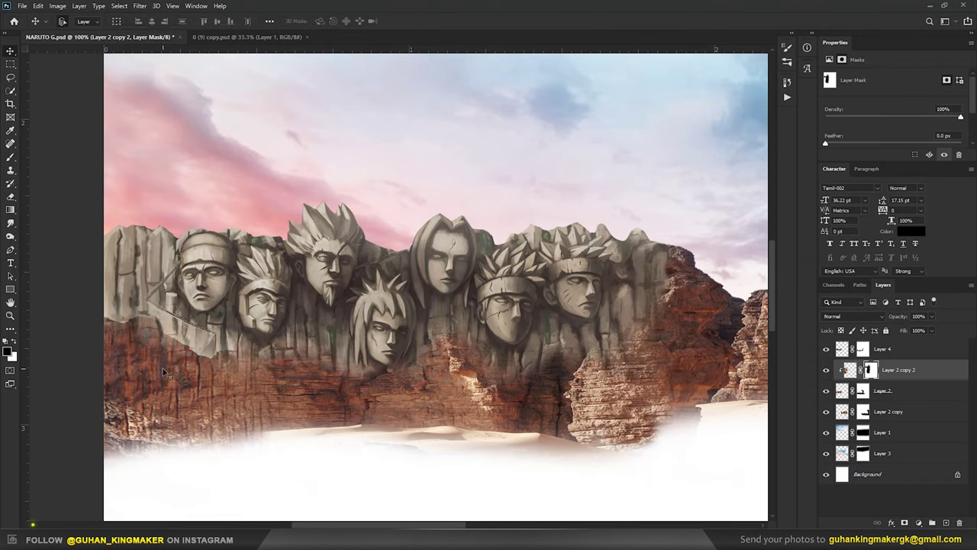
{"action": "left_click_drag", "start_coordinate": [374, 441], "coordinate": [374, 420]}
{"action": "mouse_move", "coordinate": [441, 380]}
{"action": "left_mouse_down"}
{"action": "mouse_move", "coordinate": [388, 381]}
{"action": "mouse_move", "coordinate": [557, 377]}
{"action": "left_mouse_up"}
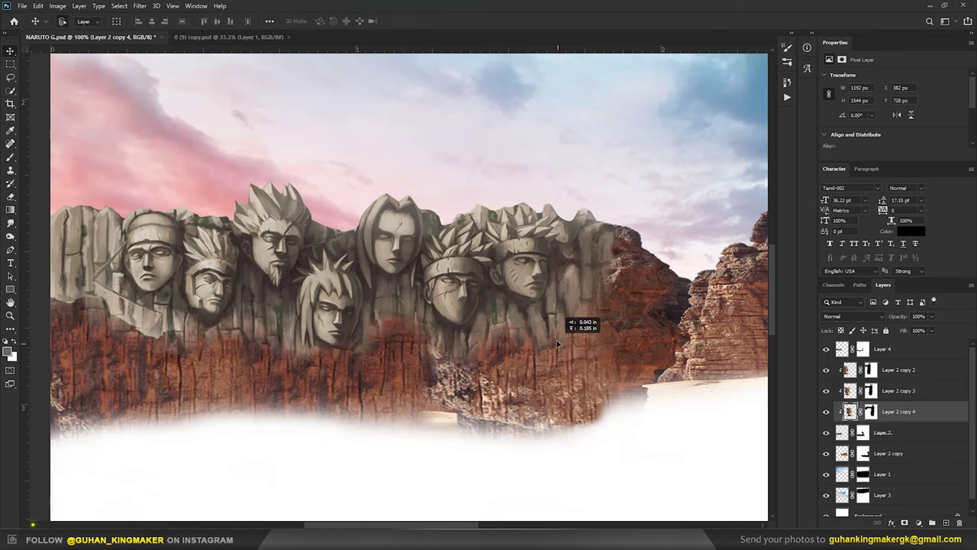
{"action": "left_click_drag", "start_coordinate": [557, 376], "coordinate": [569, 457]}
Blend the rocks' hard lower edge and tint the faces with Hue -21, Saturation +27.
{"action": "left_click_drag", "start_coordinate": [672, 450], "coordinate": [251, 470]}
{"action": "mouse_move", "coordinate": [189, 458]}
{"action": "left_mouse_down"}
{"action": "mouse_move", "coordinate": [367, 381]}
{"action": "mouse_move", "coordinate": [677, 365]}
{"action": "left_mouse_up"}
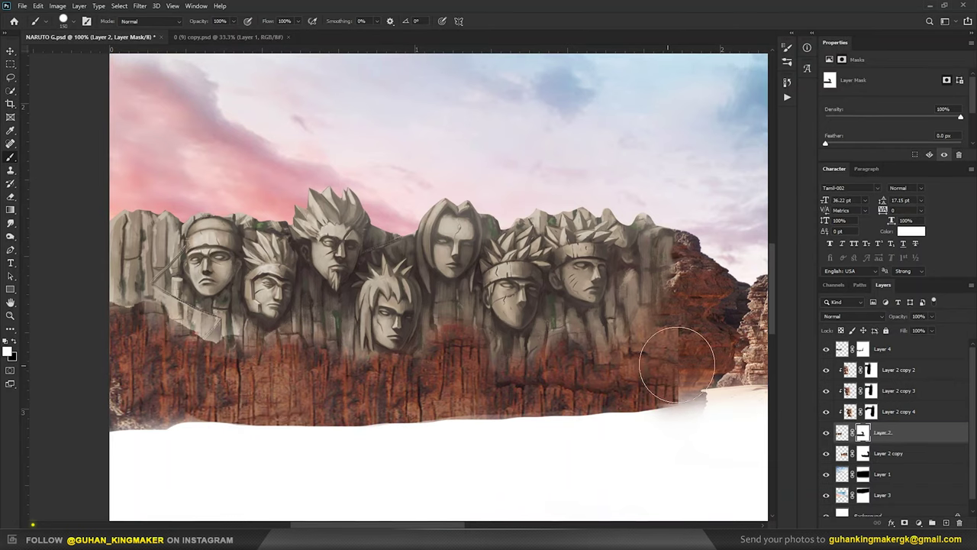
{"action": "mouse_move", "coordinate": [894, 119]}
{"action": "left_mouse_down"}
{"action": "mouse_move", "coordinate": [919, 135]}
{"action": "mouse_move", "coordinate": [881, 117]}
{"action": "left_mouse_up"}
{"action": "left_click", "coordinate": [929, 154]}
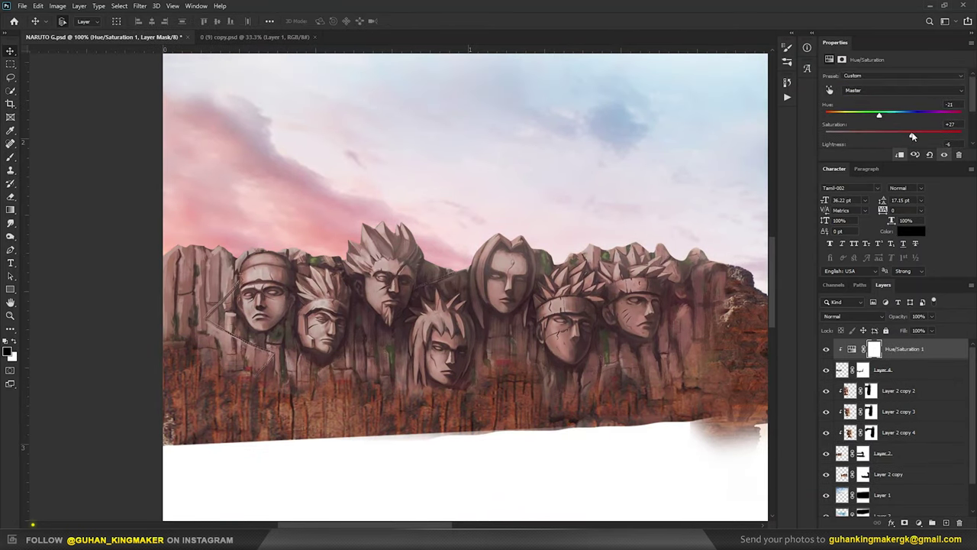
Add a Color Balance adjustment layer to warm the cliffs.
{"action": "left_click", "coordinate": [918, 522]}
{"action": "left_click", "coordinate": [928, 429]}
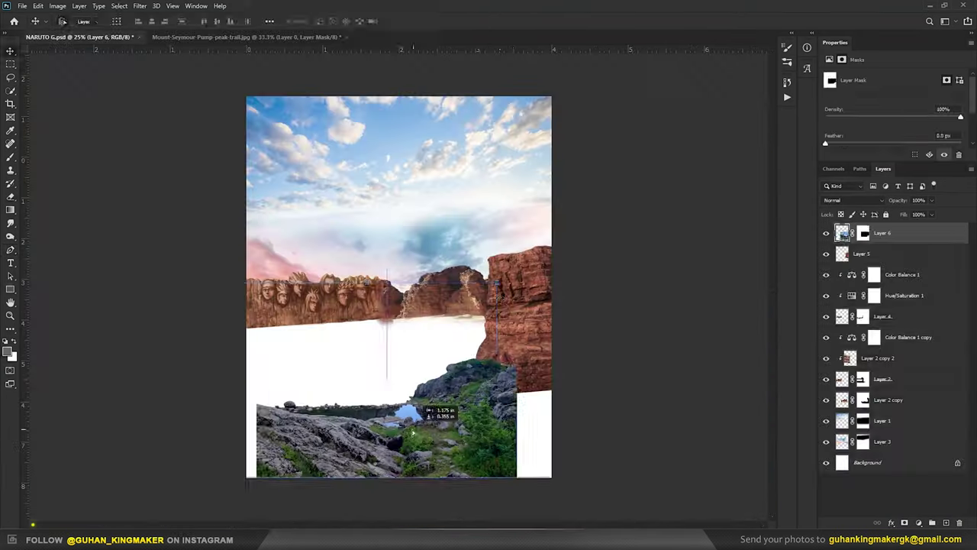
Enlarge and tilt the lake photo, widen the Layer 7 rock piece, and select Layer 6's mask.
{"action": "left_click_drag", "start_coordinate": [629, 156], "coordinate": [654, 178]}
{"action": "left_click_drag", "start_coordinate": [491, 344], "coordinate": [490, 355]}
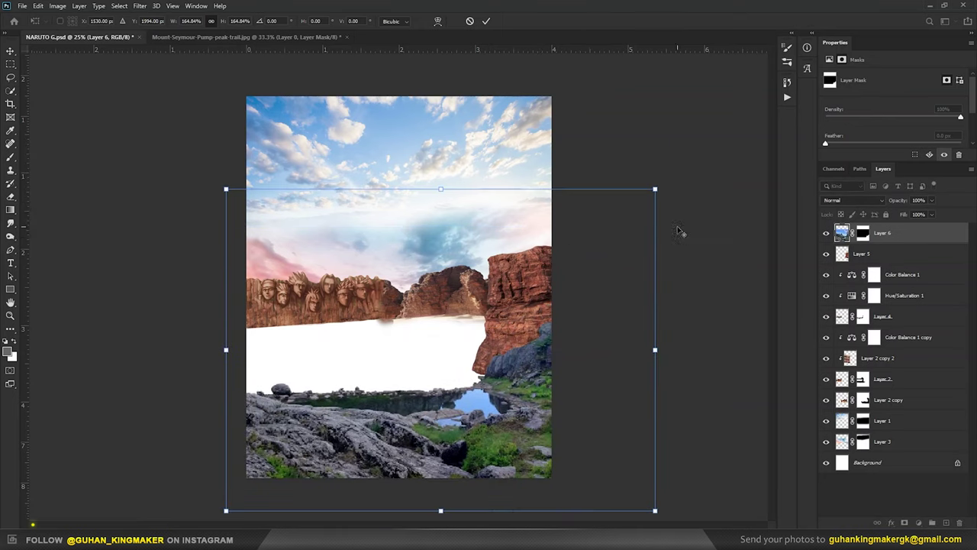
{"action": "left_click_drag", "start_coordinate": [658, 191], "coordinate": [685, 276]}
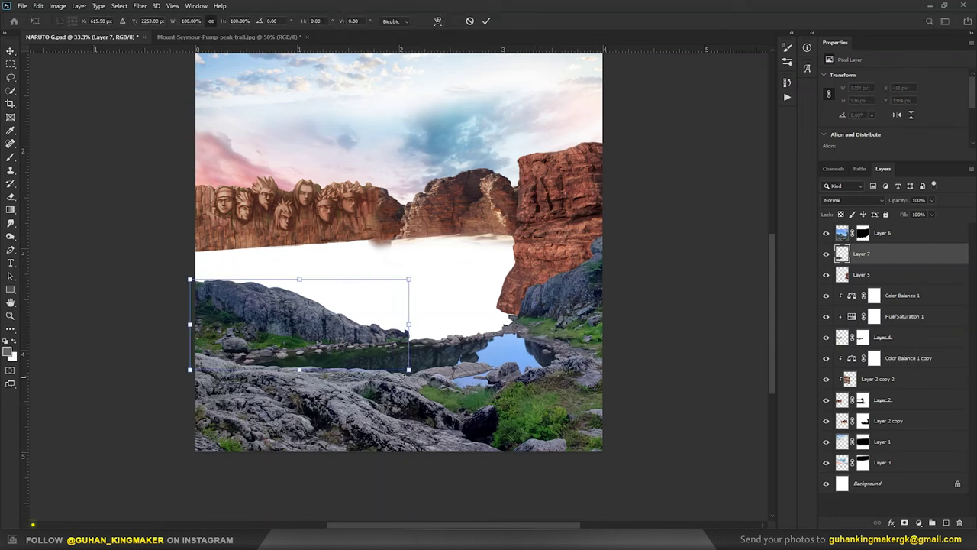
{"action": "left_click_drag", "start_coordinate": [571, 306], "coordinate": [522, 297]}
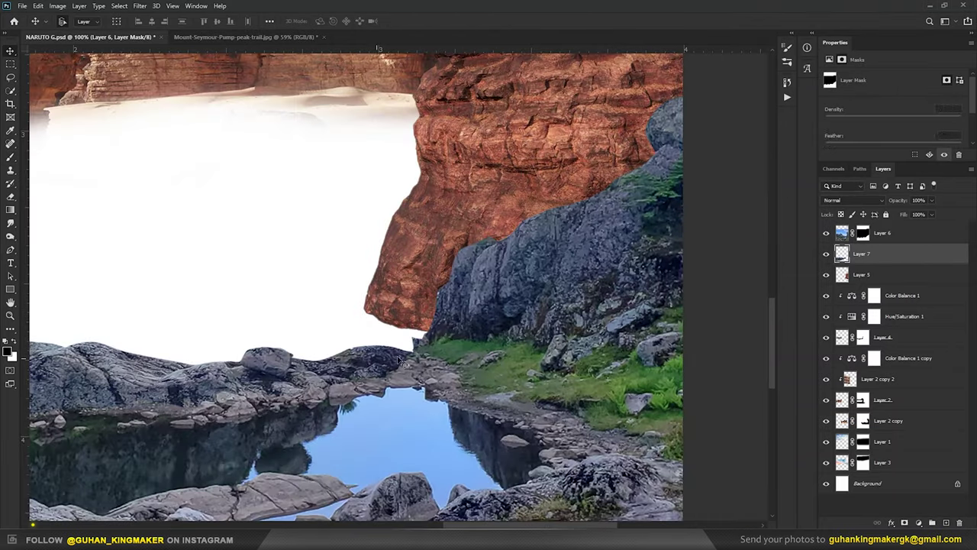
{"action": "left_click", "coordinate": [863, 233]}
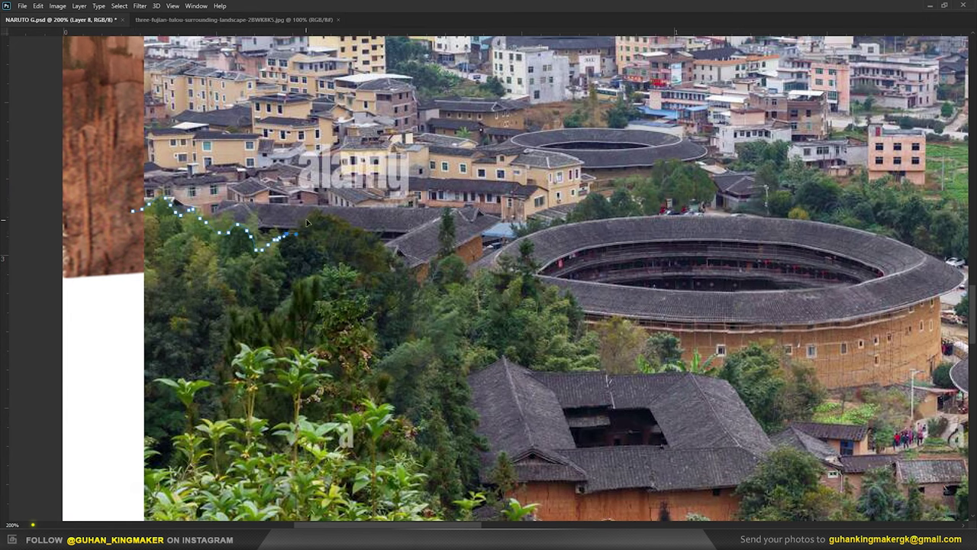
Shrink the tulou town image into the left valley.
{"action": "scroll", "coordinate": [307, 222], "scroll_direction": "right", "scroll_amount": 5}
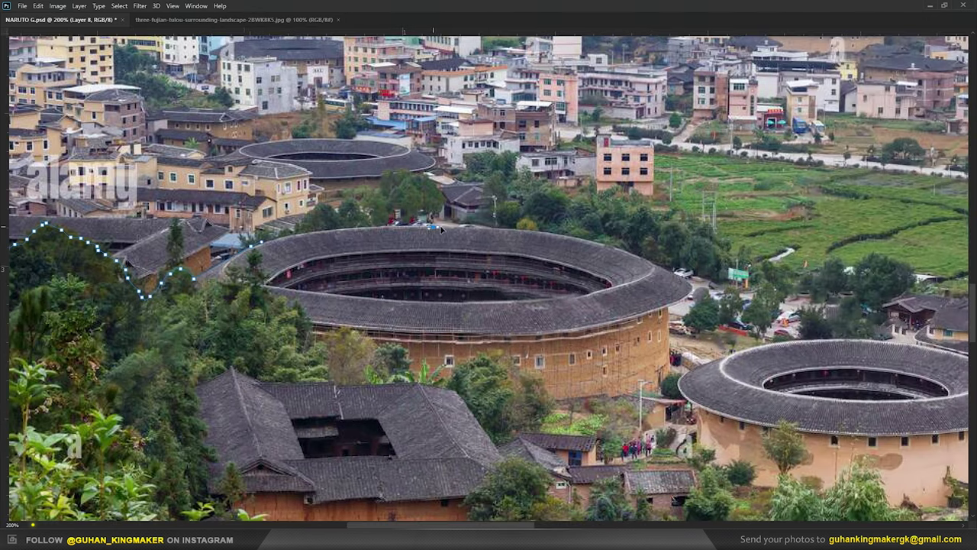
{"action": "scroll", "coordinate": [441, 229], "scroll_direction": "right", "scroll_amount": 3}
{"action": "scroll", "coordinate": [569, 292], "scroll_direction": "down", "scroll_amount": 2}
{"action": "scroll", "coordinate": [618, 275], "scroll_direction": "right", "scroll_amount": 3}
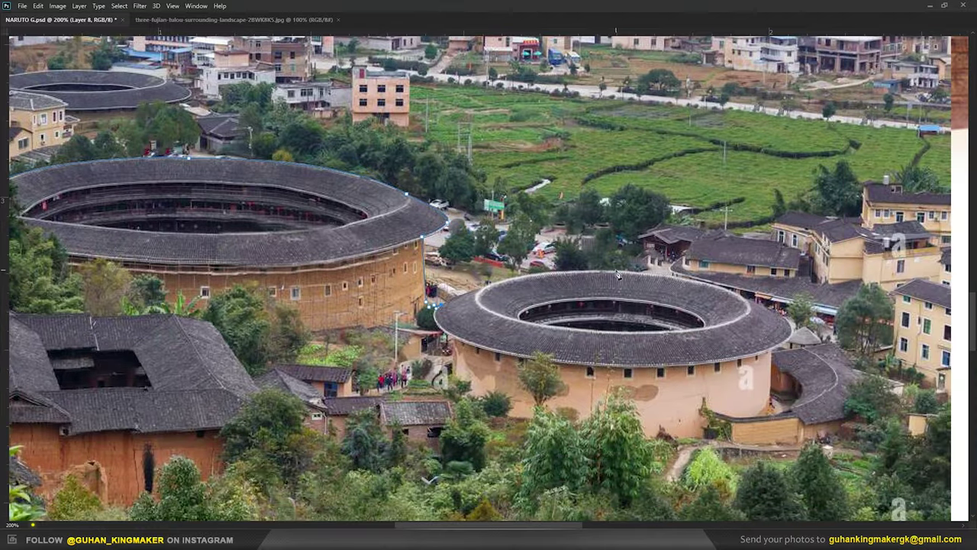
{"action": "key", "text": "ctrl+minus"}
{"action": "key", "text": "ctrl+minus"}
{"action": "key", "text": "ctrl+minus"}
{"action": "key", "text": "ctrl+t"}
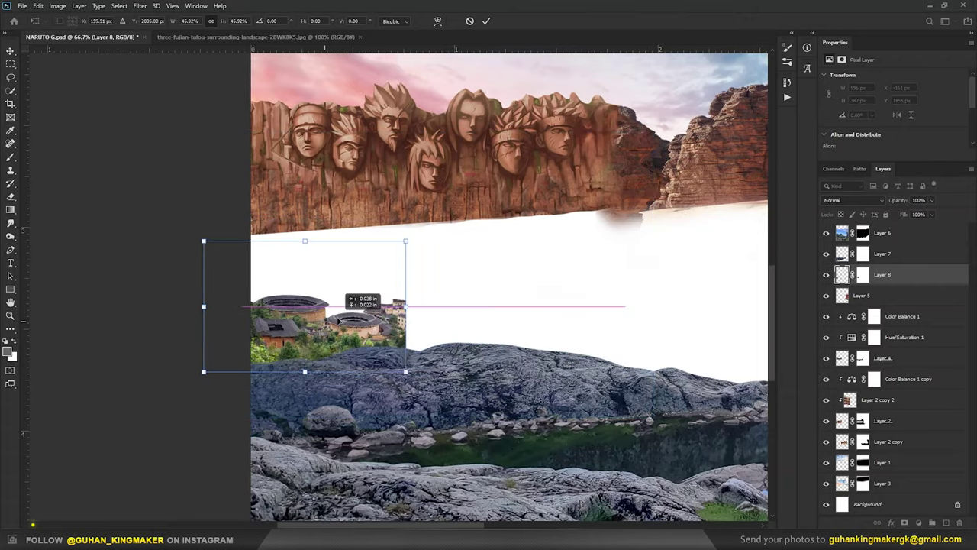
{"action": "left_click_drag", "start_coordinate": [436, 219], "coordinate": [406, 241]}
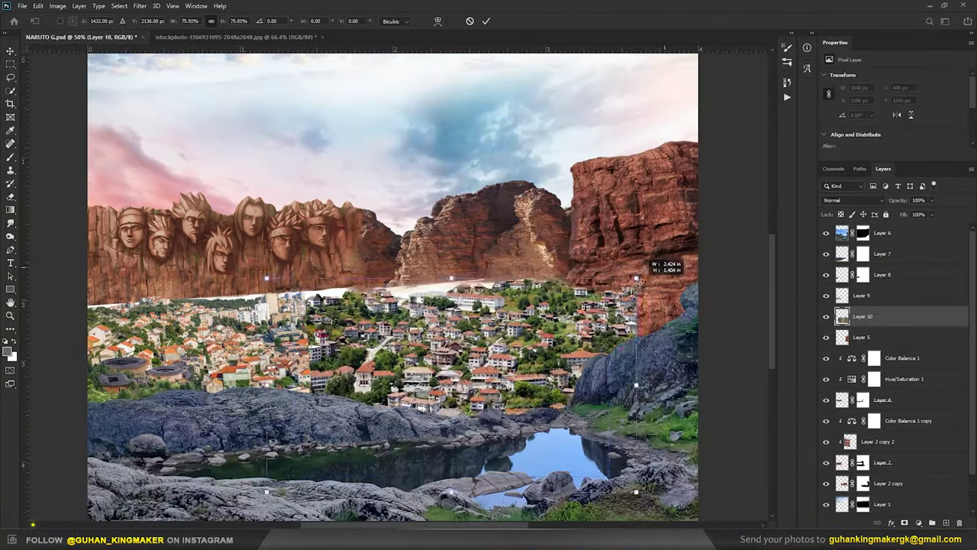
Place the town photo above the foreground rocks and set the temple behind it.
{"action": "left_click_drag", "start_coordinate": [652, 267], "coordinate": [637, 290]}
{"action": "key", "text": "ctrl+plus"}
{"action": "left_click_drag", "start_coordinate": [565, 298], "coordinate": [563, 279]}
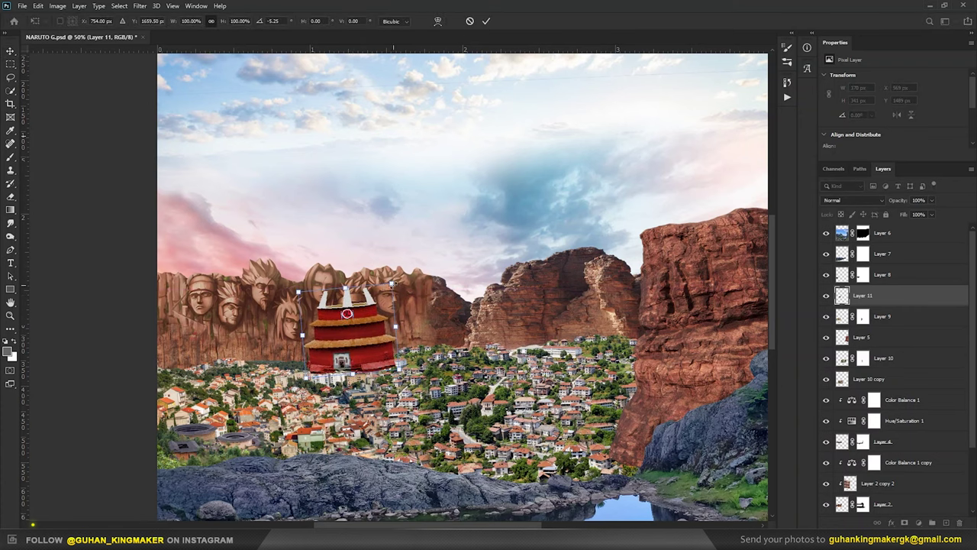
{"action": "key", "text": "Return"}
{"action": "key", "text": "ctrl+bracketleft"}
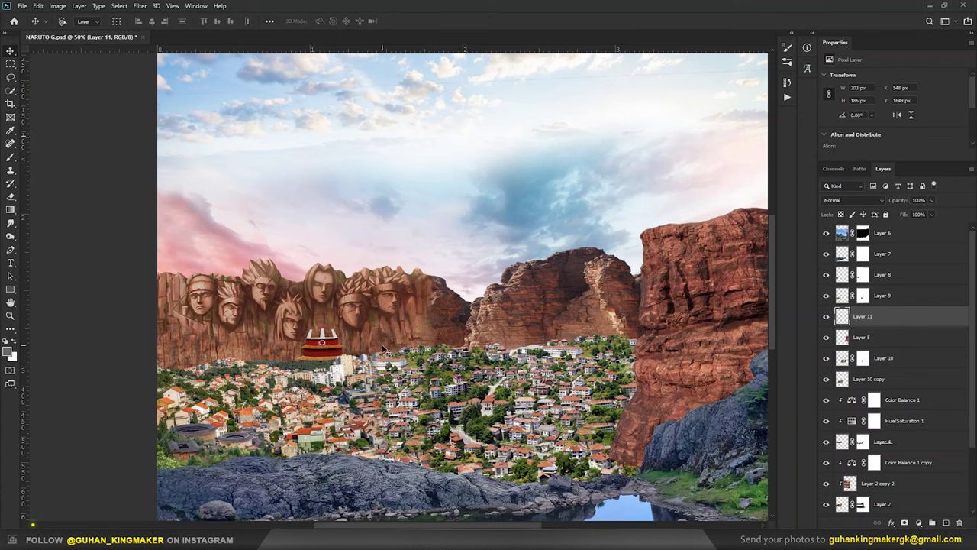
Squash the forest into a strip along the cliff tops, mask it, and nudge the mountain down.
{"action": "key", "text": "ctrl+0"}
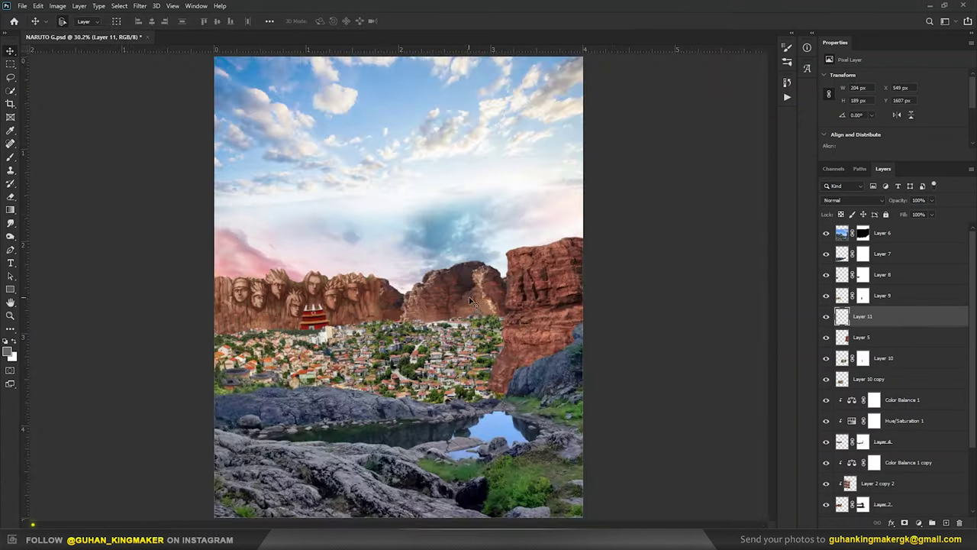
{"action": "key", "text": "ctrl+1"}
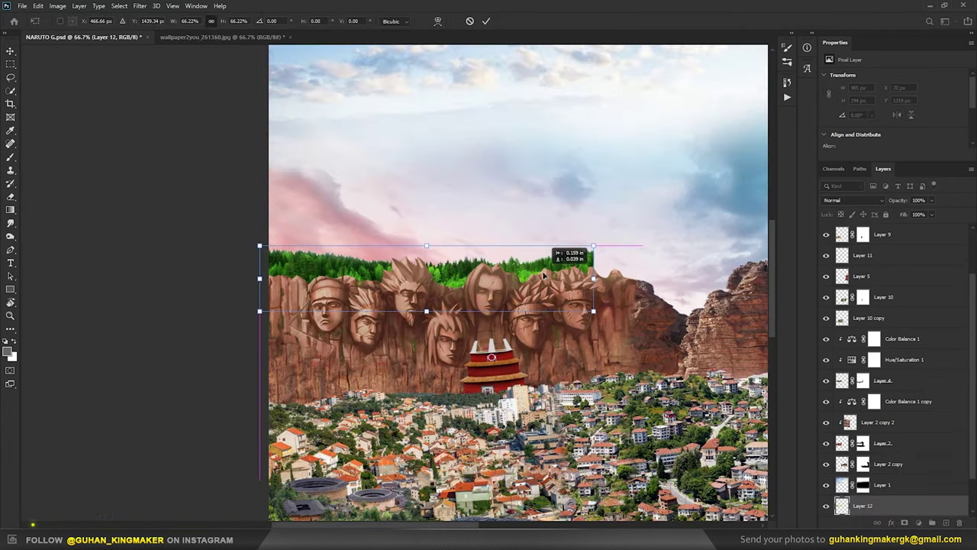
{"action": "left_click_drag", "start_coordinate": [664, 227], "coordinate": [615, 267]}
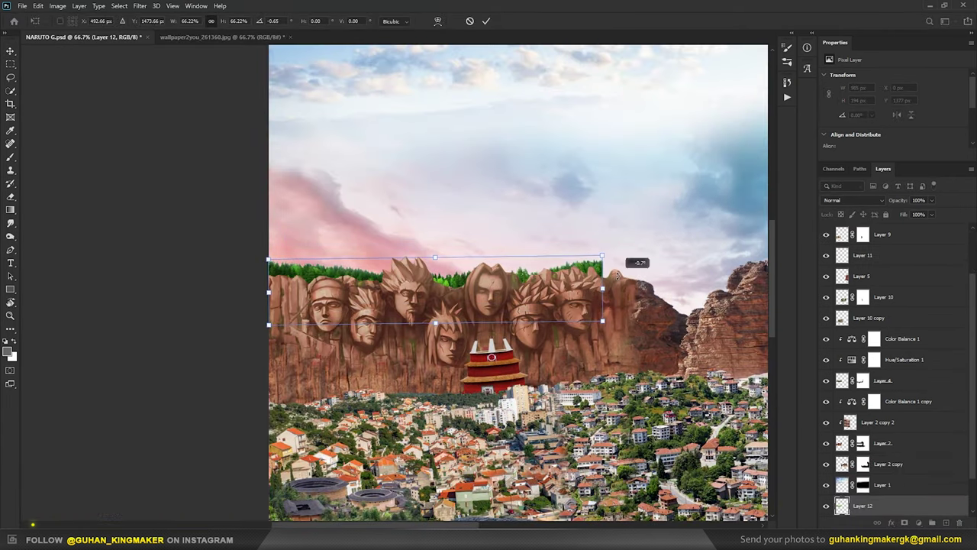
{"action": "key", "text": "Return"}
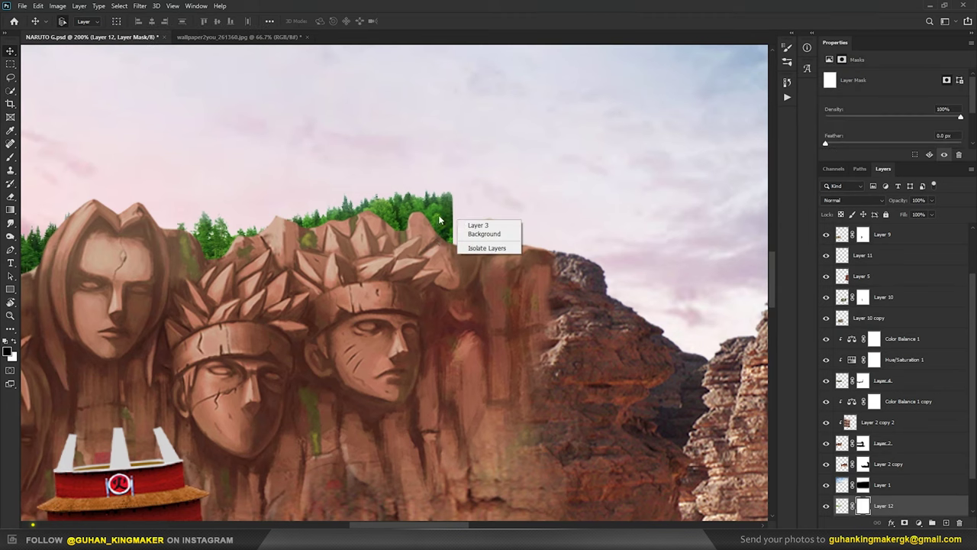
{"action": "right_click", "coordinate": [489, 229]}
{"action": "key", "text": "Escape"}
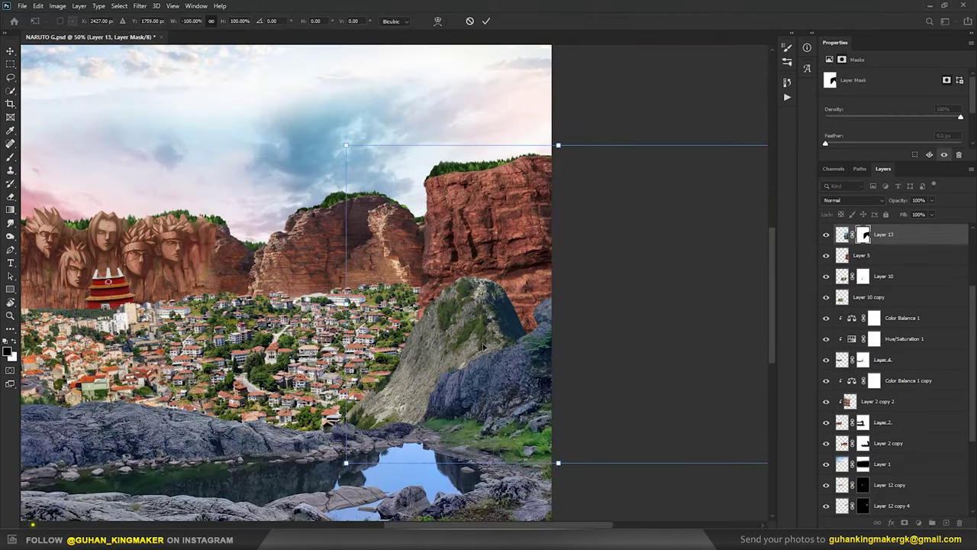
{"action": "key", "text": "shift+Down"}
{"action": "key", "text": "shift+Down"}
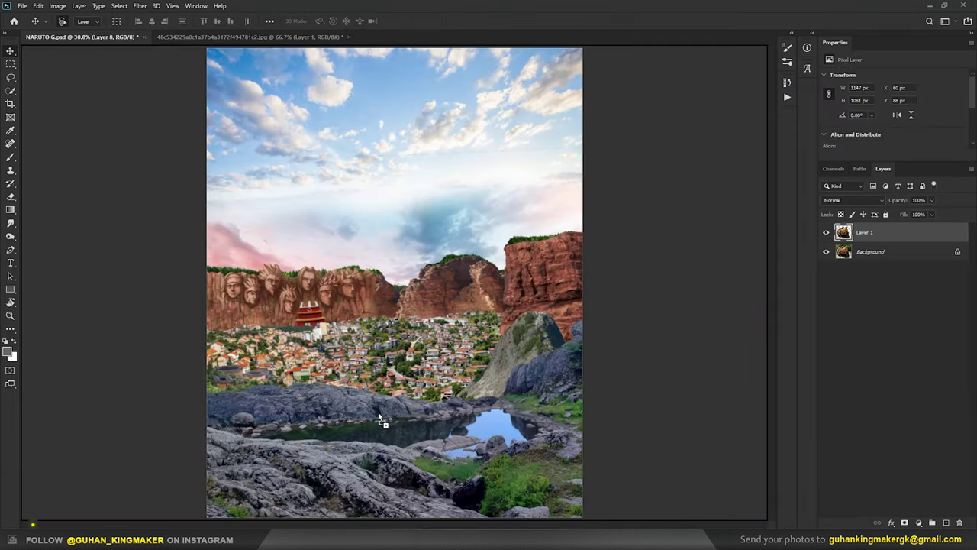
Place the toad photo and colorize it with a single tint.
{"action": "mouse_move", "coordinate": [379, 417]}
{"action": "left_mouse_down"}
{"action": "mouse_move", "coordinate": [358, 359]}
{"action": "mouse_move", "coordinate": [233, 366]}
{"action": "left_mouse_up"}
{"action": "key", "text": "ctrl+t"}
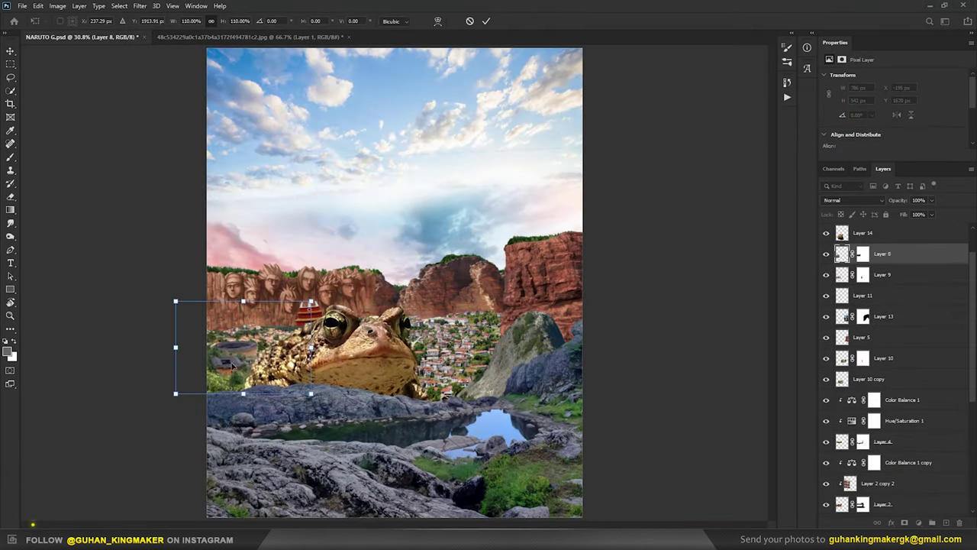
{"action": "key", "text": "Return"}
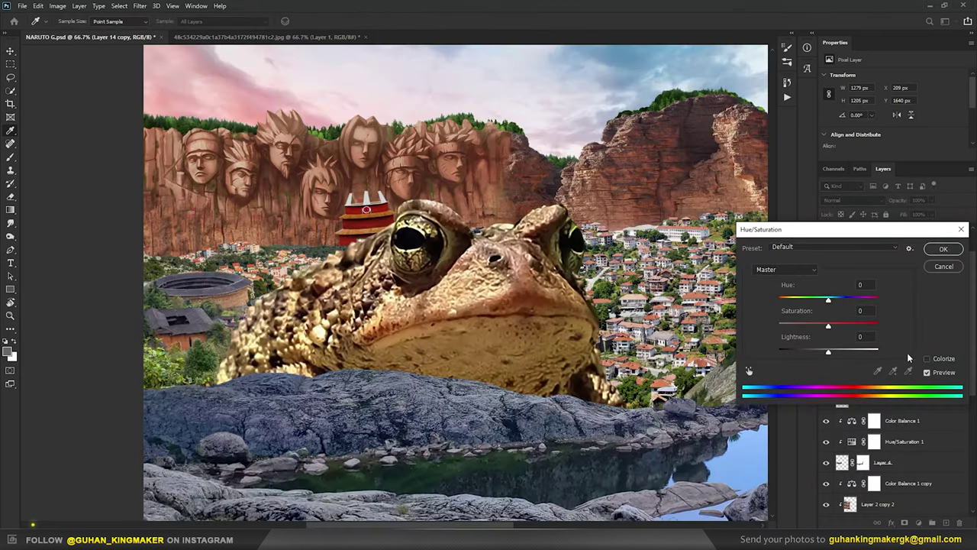
{"action": "left_click", "coordinate": [927, 358]}
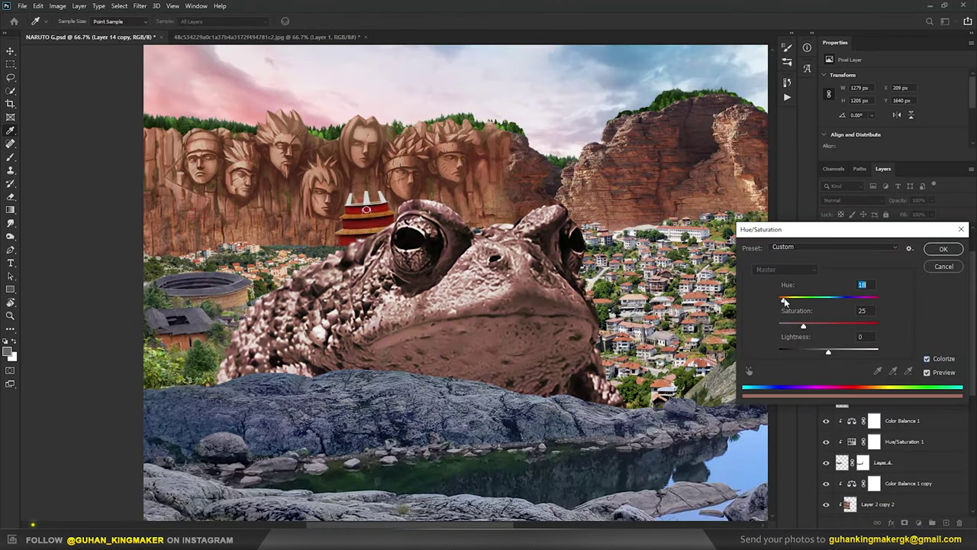
{"action": "left_click_drag", "start_coordinate": [829, 351], "coordinate": [816, 326]}
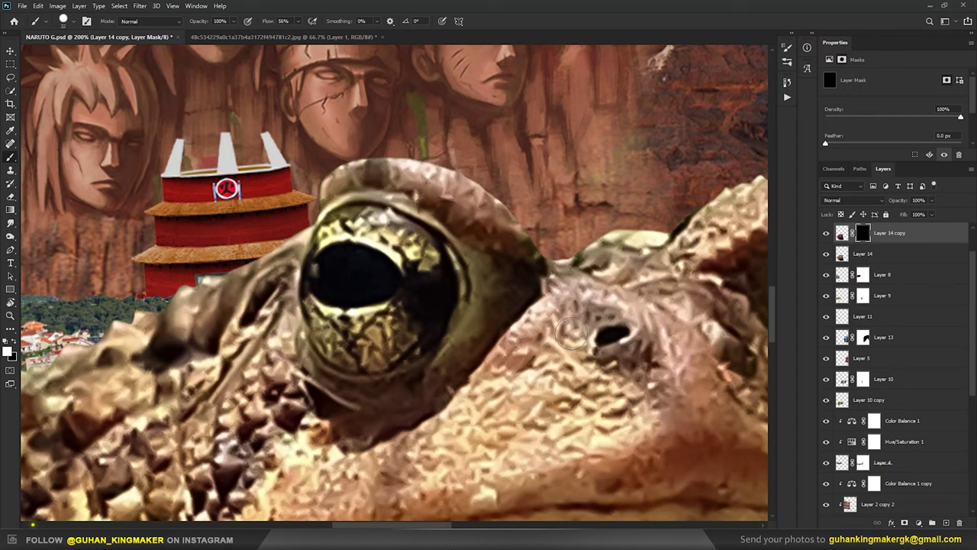
Paint pink skin markings around the toad's eye on its mask.
{"action": "left_click_drag", "start_coordinate": [565, 340], "coordinate": [544, 269]}
{"action": "left_click_drag", "start_coordinate": [565, 309], "coordinate": [458, 397]}
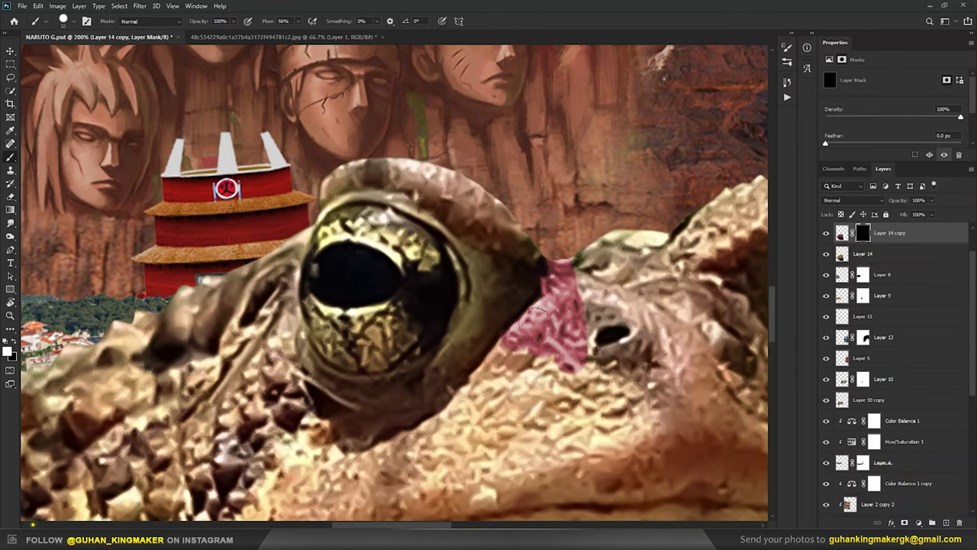
{"action": "key", "text": "ctrl+1"}
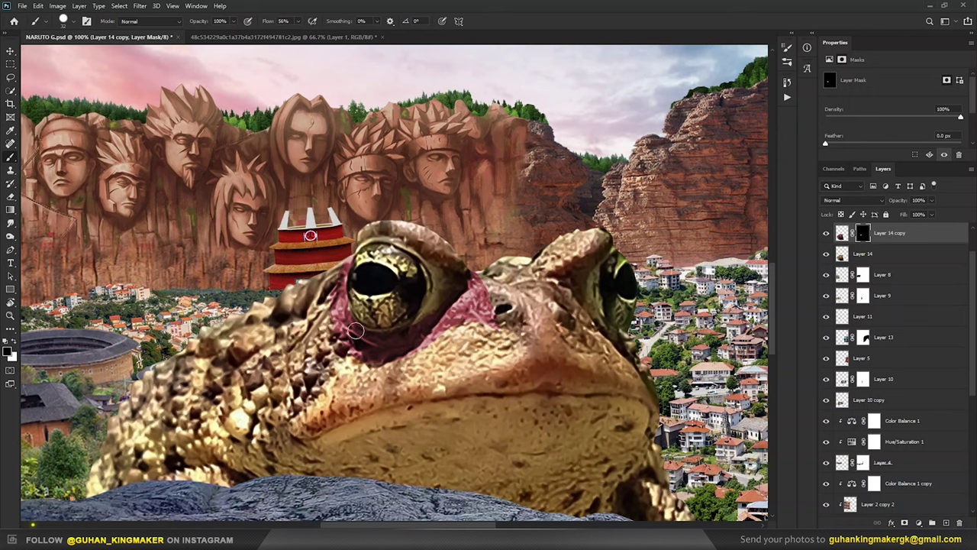
{"action": "key", "text": "ctrl+plus"}
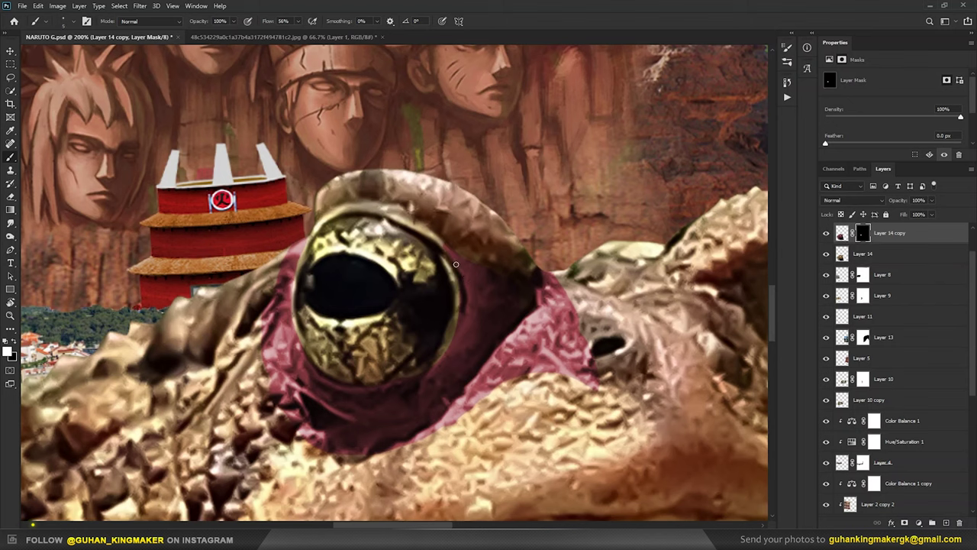
{"action": "key", "text": "ctrl+minus"}
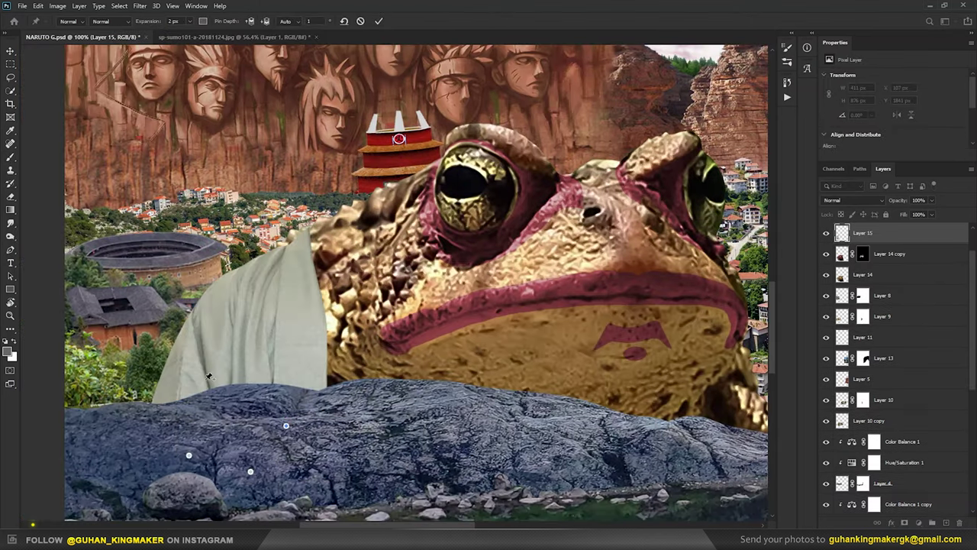
Puppet-warp the cloth up toward the toad's eye and move a copy to its right side.
{"action": "mouse_move", "coordinate": [209, 376]}
{"action": "left_mouse_down"}
{"action": "mouse_move", "coordinate": [350, 295]}
{"action": "mouse_move", "coordinate": [350, 251]}
{"action": "left_mouse_up"}
{"action": "left_click", "coordinate": [340, 375]}
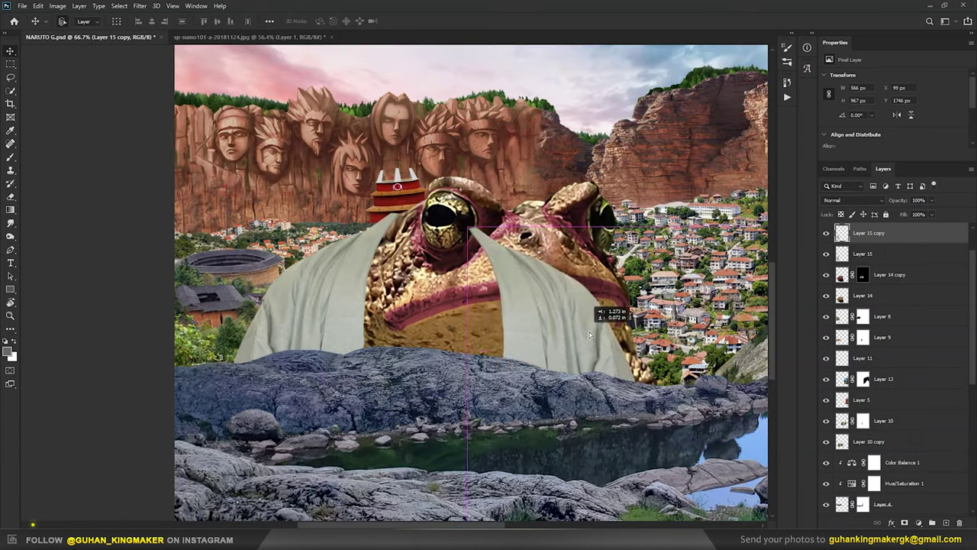
{"action": "left_click_drag", "start_coordinate": [589, 334], "coordinate": [676, 328]}
Paint the cloth back in along the toad's side down to the rocks.
{"action": "left_click_drag", "start_coordinate": [508, 244], "coordinate": [534, 359]}
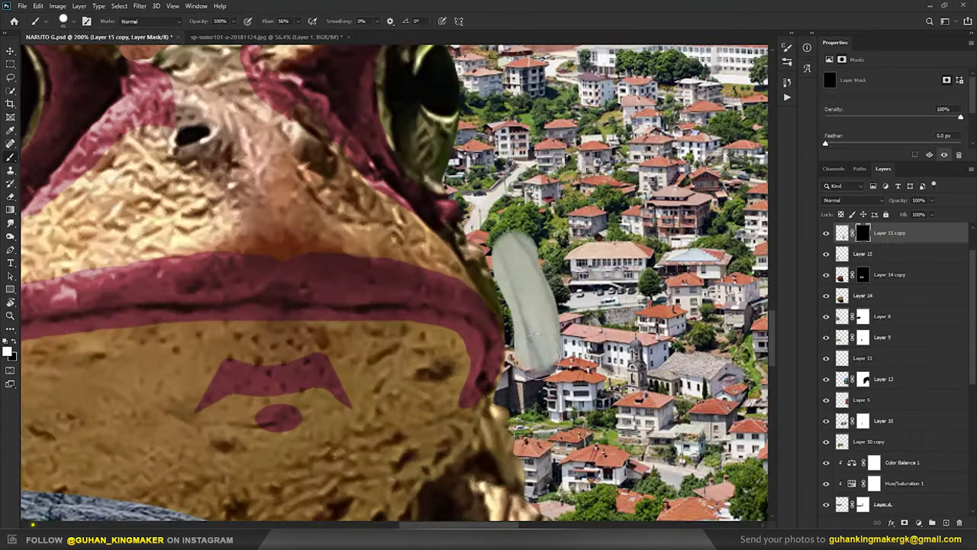
{"action": "left_click_drag", "start_coordinate": [516, 252], "coordinate": [487, 226]}
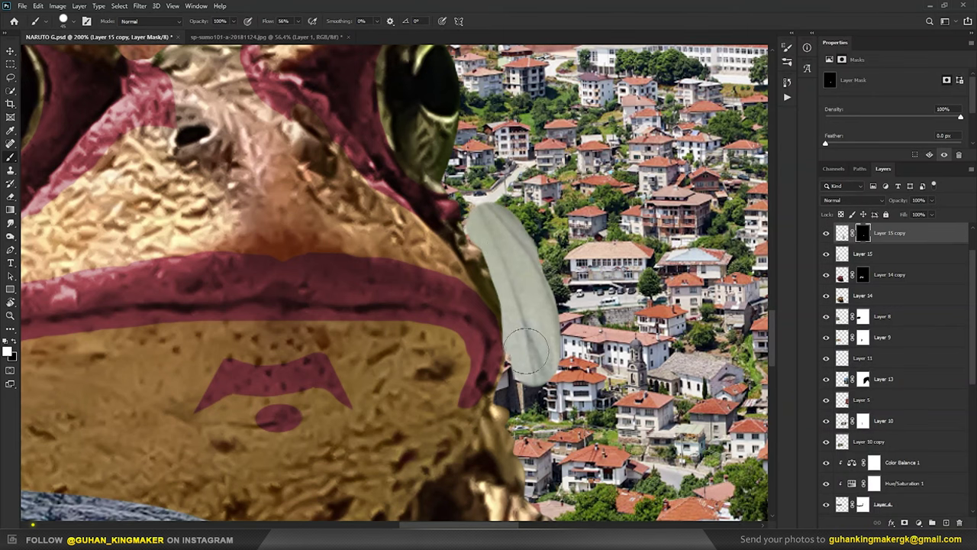
{"action": "left_click_drag", "start_coordinate": [527, 347], "coordinate": [525, 397]}
{"action": "scroll", "coordinate": [525, 396], "scroll_direction": "down", "scroll_amount": 3}
{"action": "left_click_drag", "start_coordinate": [527, 328], "coordinate": [525, 355]}
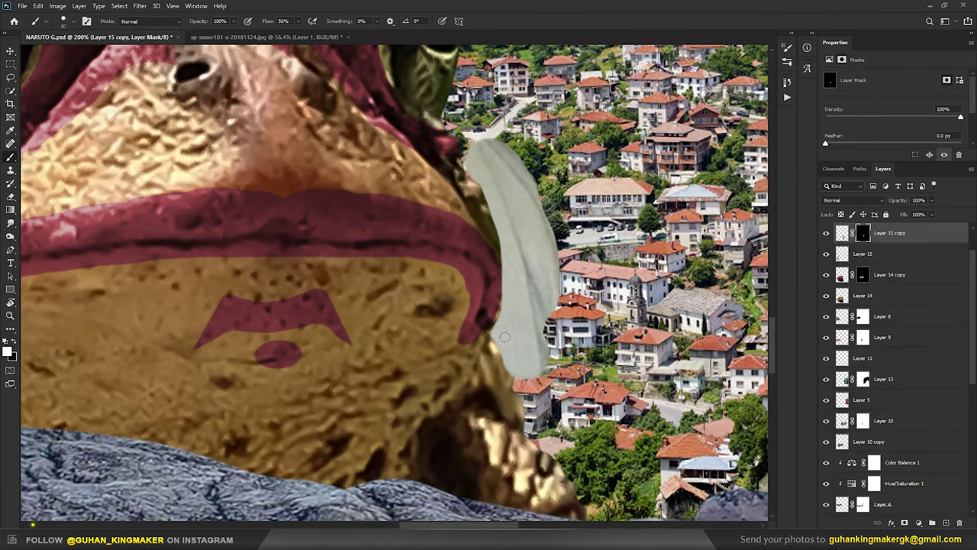
{"action": "left_click_drag", "start_coordinate": [540, 419], "coordinate": [507, 323]}
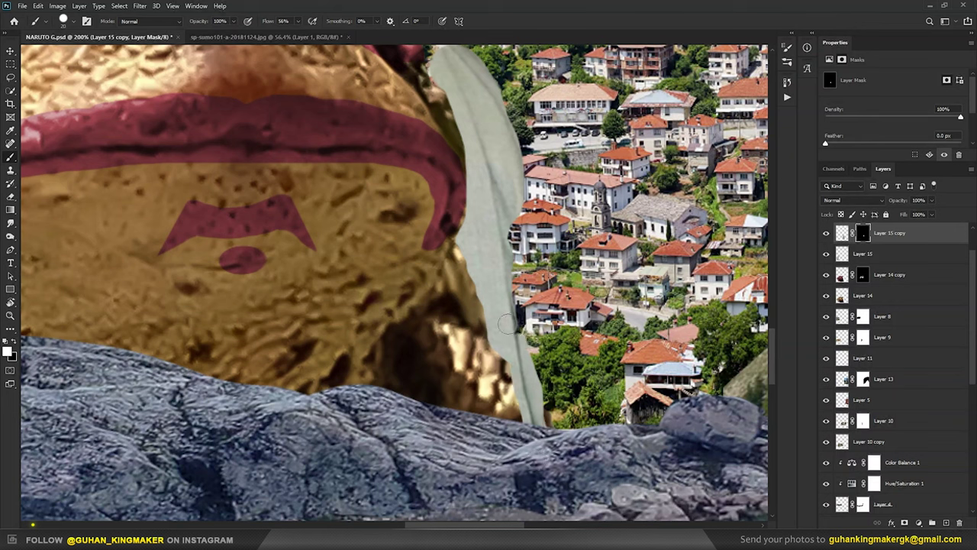
{"action": "mouse_move", "coordinate": [447, 298]}
{"action": "left_mouse_down"}
{"action": "mouse_move", "coordinate": [454, 265]}
{"action": "mouse_move", "coordinate": [468, 329]}
{"action": "left_mouse_up"}
Widen the cloth over the houses beside the eye up to its top edge.
{"action": "left_click_drag", "start_coordinate": [527, 244], "coordinate": [675, 416]}
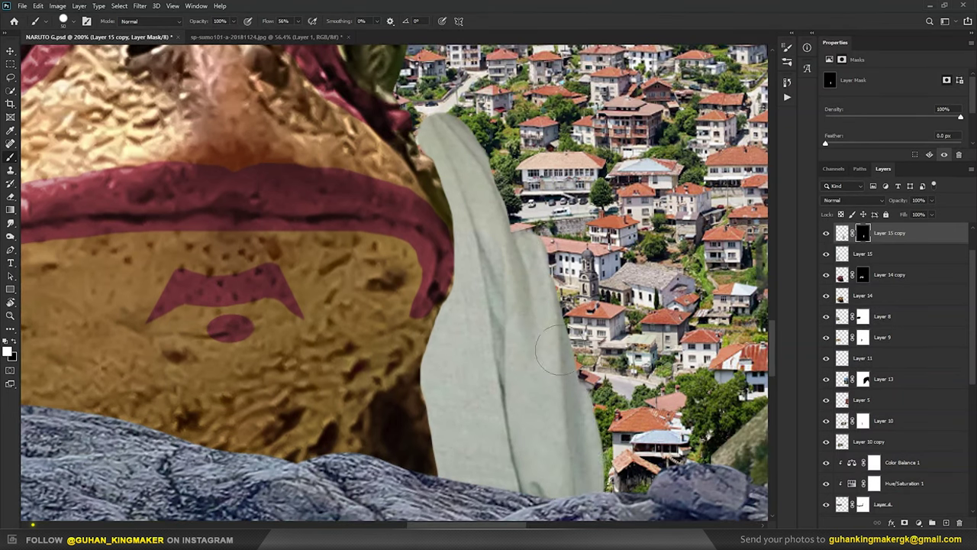
{"action": "key", "text": "ctrl+minus"}
{"action": "key", "text": "ctrl+minus"}
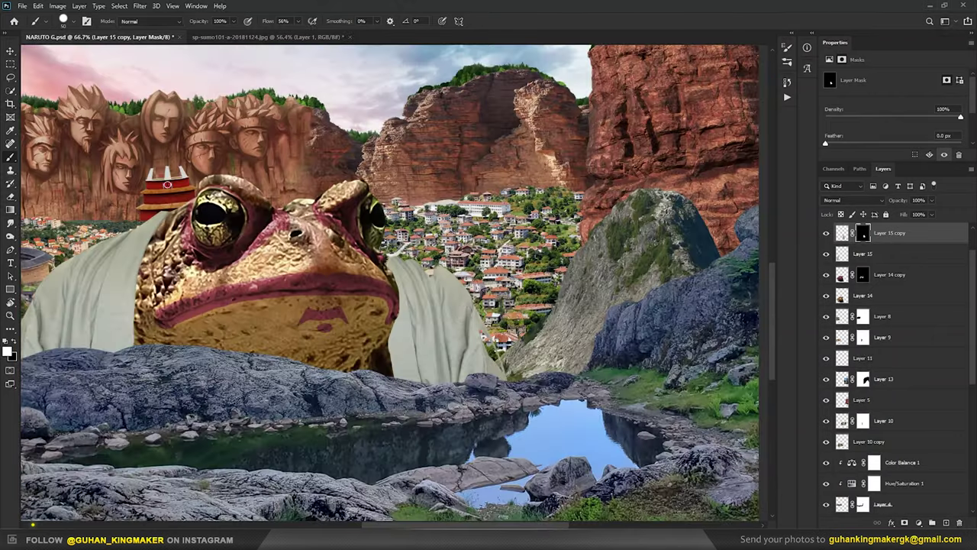
{"action": "key", "text": "ctrl+plus"}
{"action": "key", "text": "ctrl+plus"}
{"action": "key", "text": "ctrl+plus"}
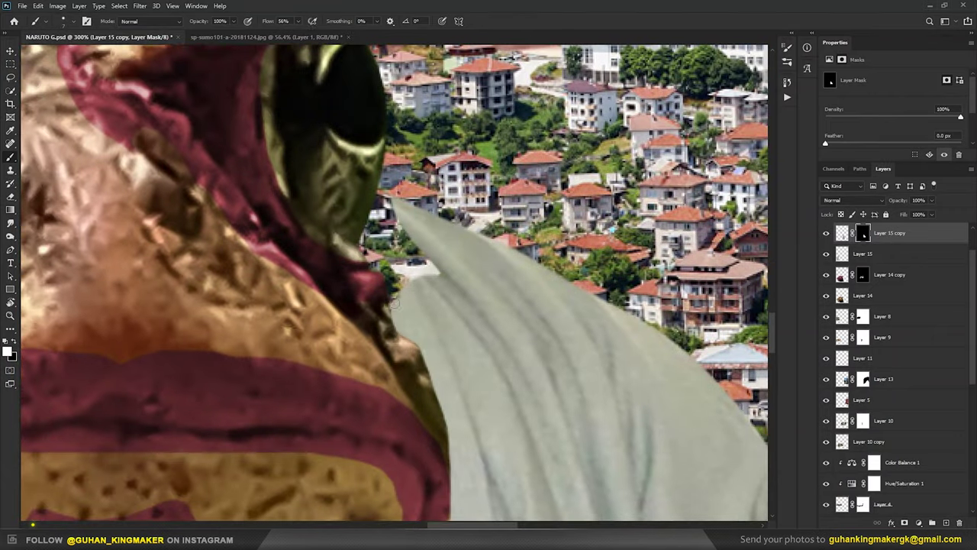
{"action": "left_click_drag", "start_coordinate": [385, 237], "coordinate": [403, 265]}
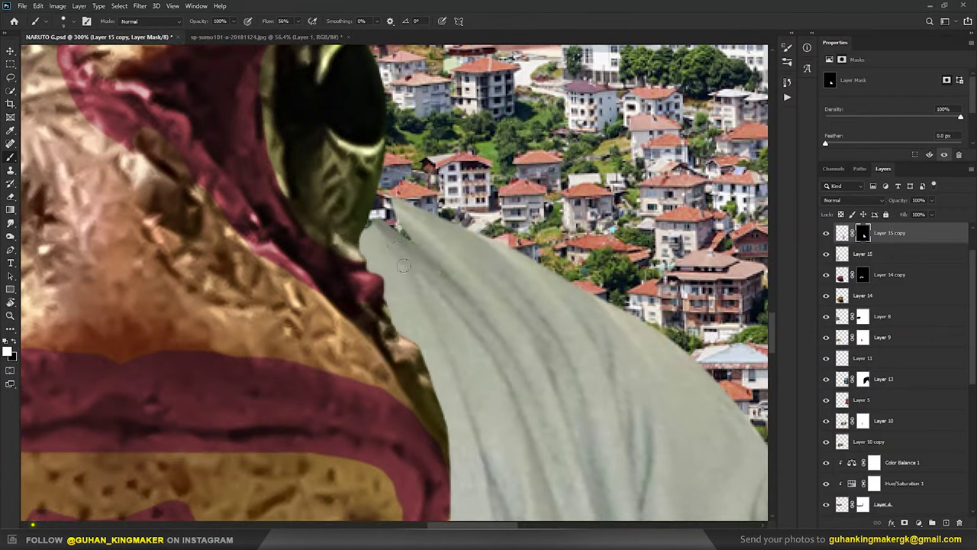
{"action": "left_click_drag", "start_coordinate": [386, 220], "coordinate": [399, 326]}
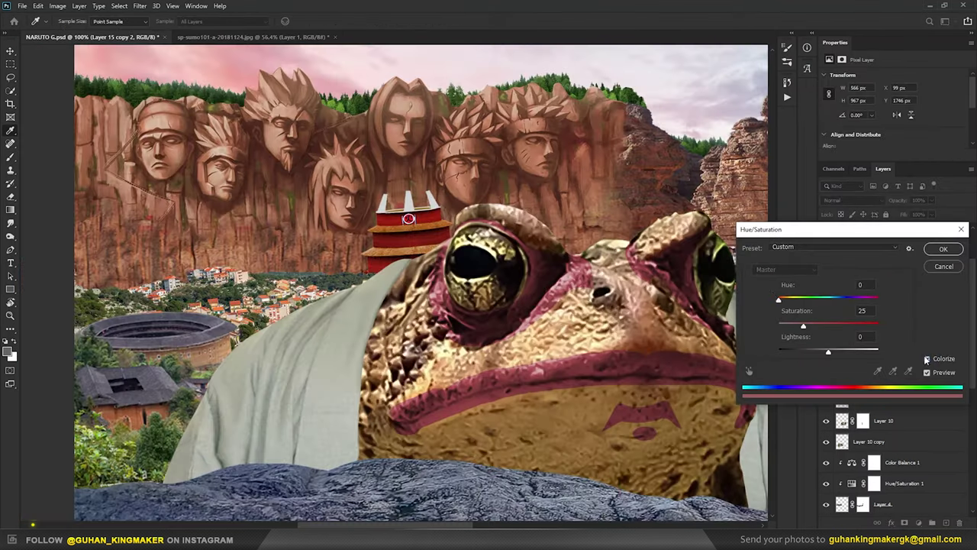
Colorize the cloth a darker blue.
{"action": "left_click_drag", "start_coordinate": [775, 298], "coordinate": [838, 299]}
{"action": "left_click_drag", "start_coordinate": [828, 352], "coordinate": [818, 352]}
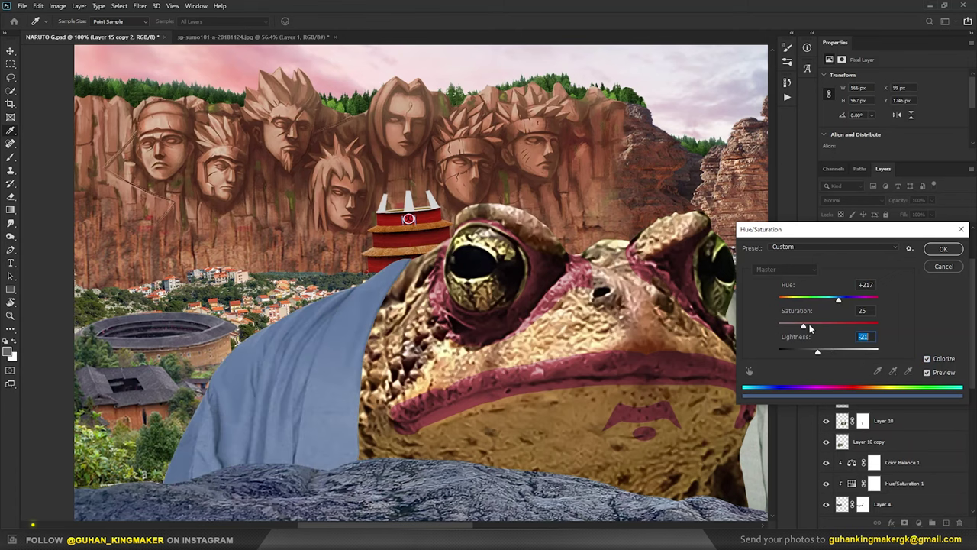
{"action": "left_click_drag", "start_coordinate": [813, 352], "coordinate": [815, 352]}
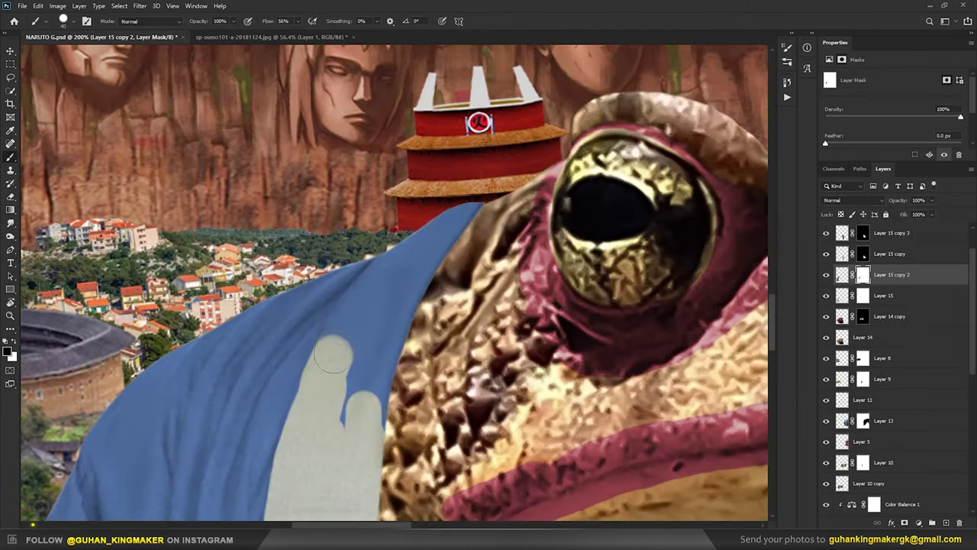
Reveal a pale lapel, touch up the chin marking, and tint the toad reddish (Hue -12, Saturation +12).
{"action": "mouse_move", "coordinate": [336, 359]}
{"action": "left_mouse_down"}
{"action": "mouse_move", "coordinate": [397, 275]}
{"action": "mouse_move", "coordinate": [465, 206]}
{"action": "mouse_move", "coordinate": [342, 422]}
{"action": "left_mouse_up"}
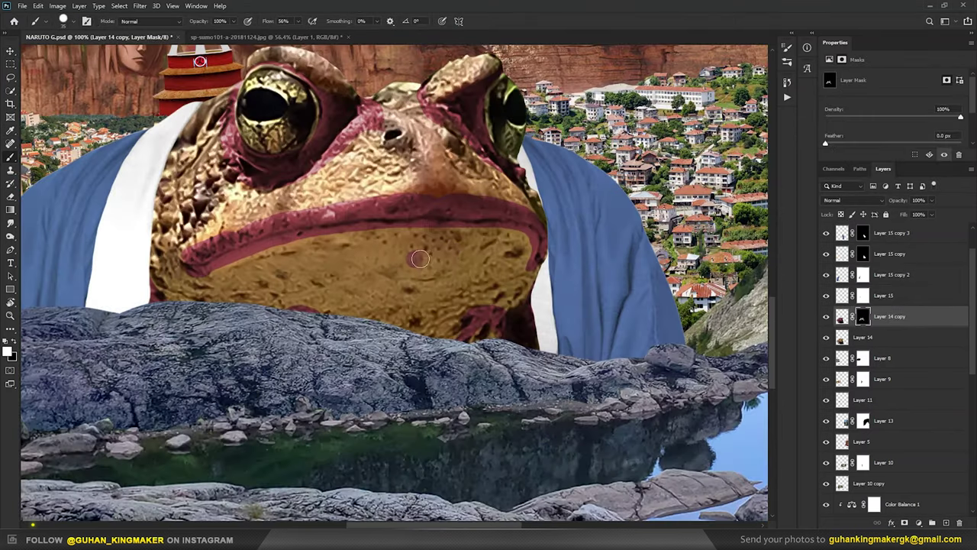
{"action": "mouse_move", "coordinate": [462, 252]}
{"action": "left_mouse_down"}
{"action": "mouse_move", "coordinate": [380, 273]}
{"action": "mouse_move", "coordinate": [468, 302]}
{"action": "left_mouse_up"}
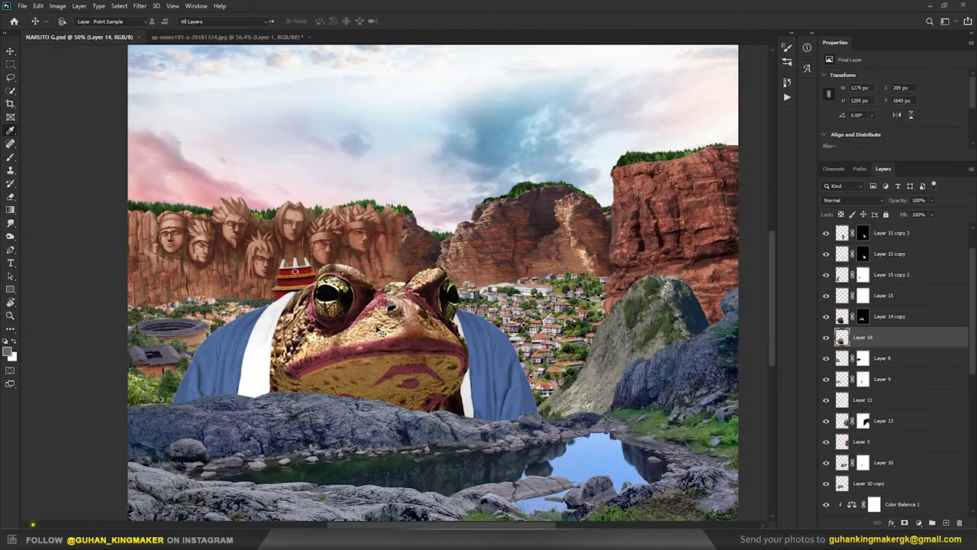
{"action": "key", "text": "ctrl+u"}
{"action": "left_click", "coordinate": [927, 358]}
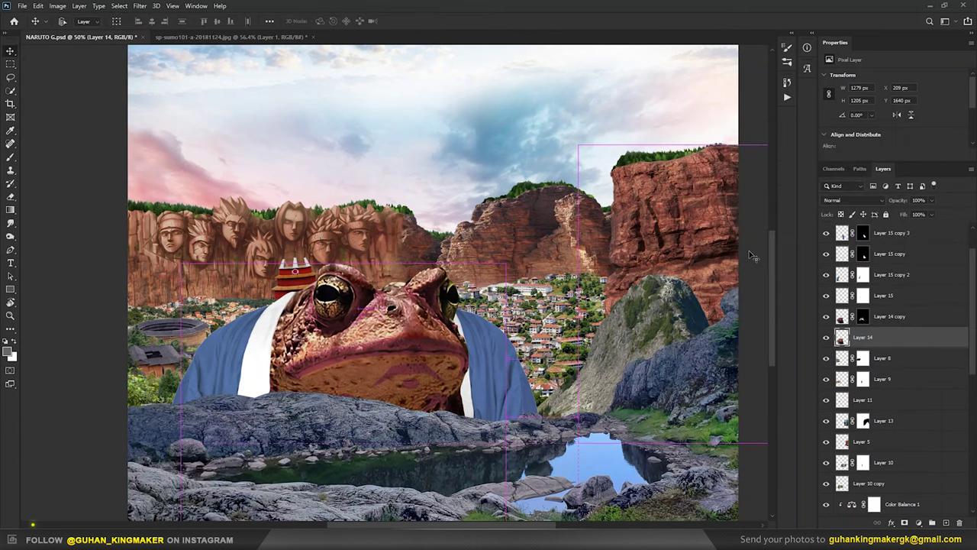
Warm the toad with Color Balance and mask a fiery orange eye into its socket.
{"action": "key", "text": "ctrl+b"}
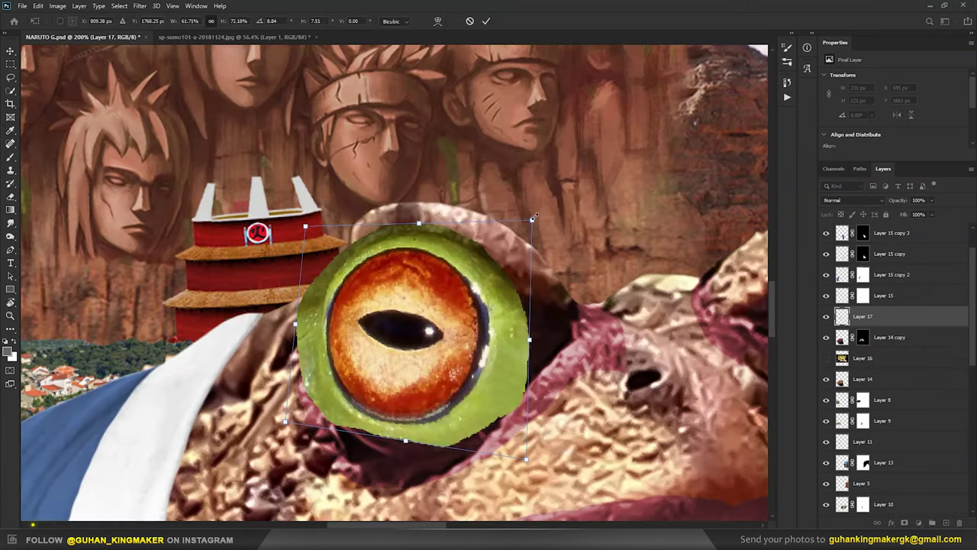
{"action": "key", "text": "Return"}
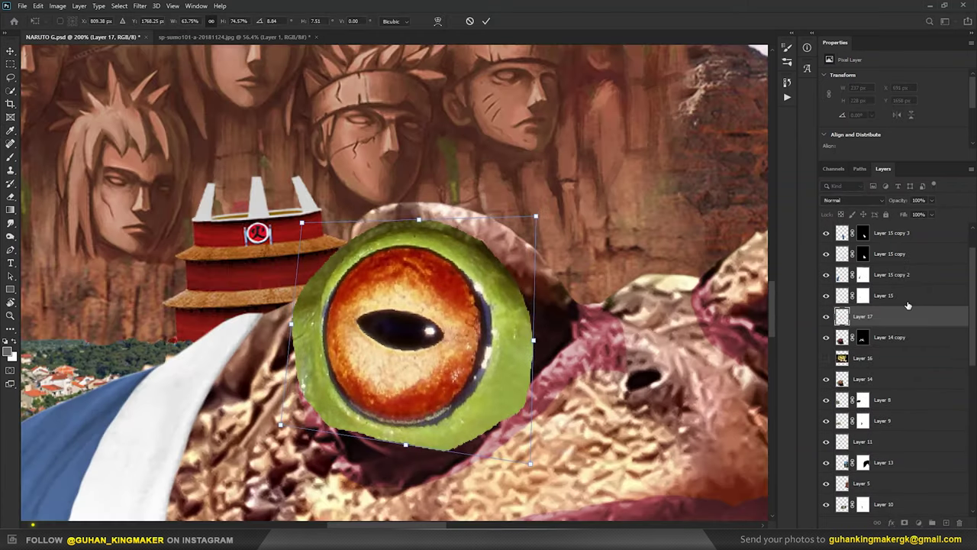
{"action": "key", "text": "b"}
{"action": "left_click", "coordinate": [904, 523], "text": "alt"}
{"action": "mouse_move", "coordinate": [407, 338]}
{"action": "left_mouse_down"}
{"action": "mouse_move", "coordinate": [358, 381]}
{"action": "mouse_move", "coordinate": [396, 304]}
{"action": "mouse_move", "coordinate": [367, 263]}
{"action": "mouse_move", "coordinate": [424, 259]}
{"action": "mouse_move", "coordinate": [458, 282]}
{"action": "mouse_move", "coordinate": [470, 352]}
{"action": "mouse_move", "coordinate": [431, 400]}
{"action": "mouse_move", "coordinate": [385, 408]}
{"action": "mouse_move", "coordinate": [355, 397]}
{"action": "mouse_move", "coordinate": [345, 355]}
{"action": "left_mouse_up"}
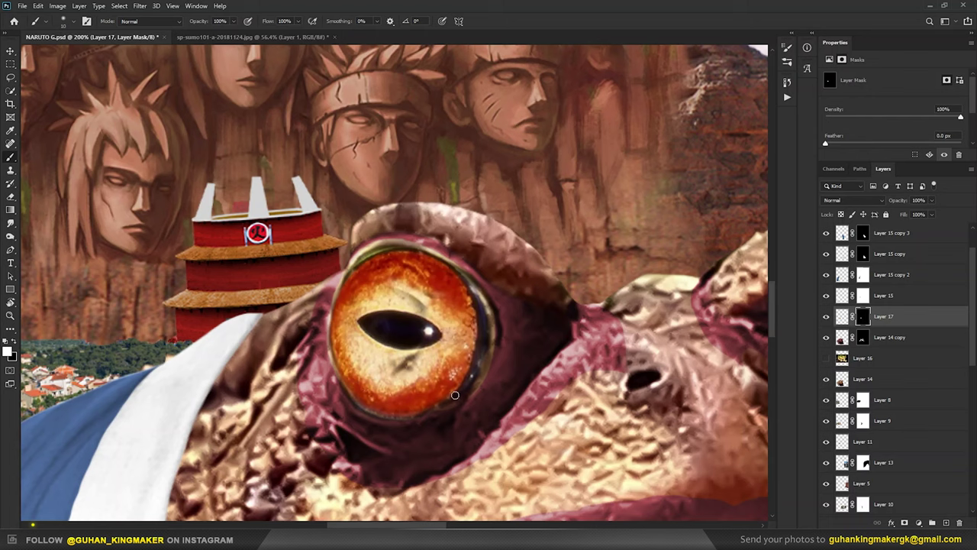
{"action": "key", "text": "ctrl+0"}
{"action": "key", "text": "ctrl+1"}
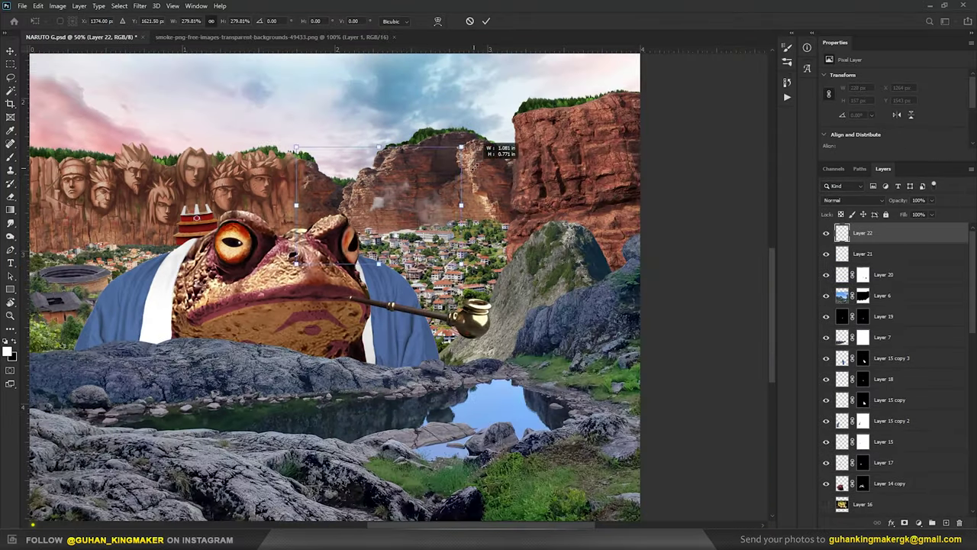
Move the smoke above the pipe and turn it bright white with Lightness +100.
{"action": "left_click_drag", "start_coordinate": [432, 223], "coordinate": [412, 229]}
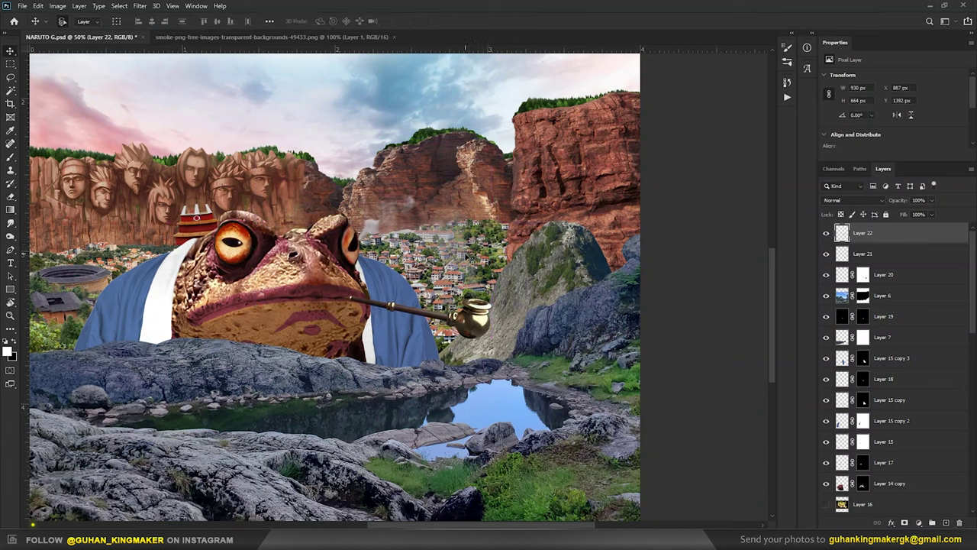
{"action": "key", "text": "ctrl+u"}
{"action": "left_click_drag", "start_coordinate": [828, 351], "coordinate": [878, 352]}
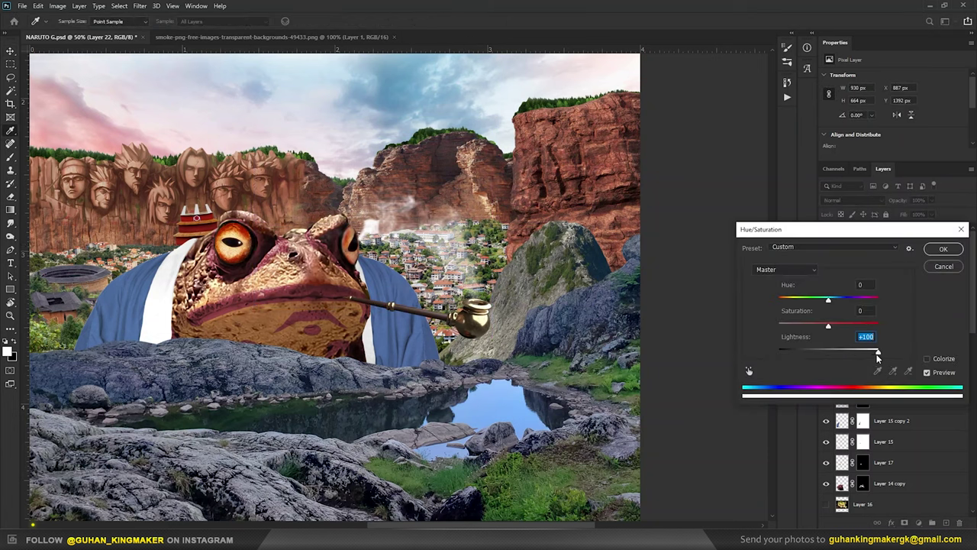
{"action": "key", "text": "Return"}
Nudge the smoke into place over the pipe and Gaussian-blur the smoke swirl.
{"action": "key", "text": "ctrl+t"}
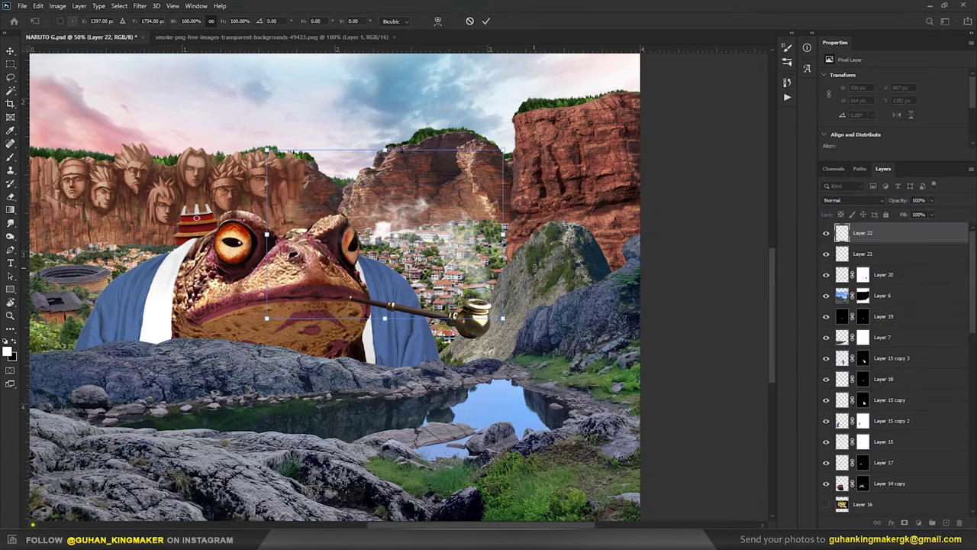
{"action": "left_click_drag", "start_coordinate": [450, 252], "coordinate": [452, 258]}
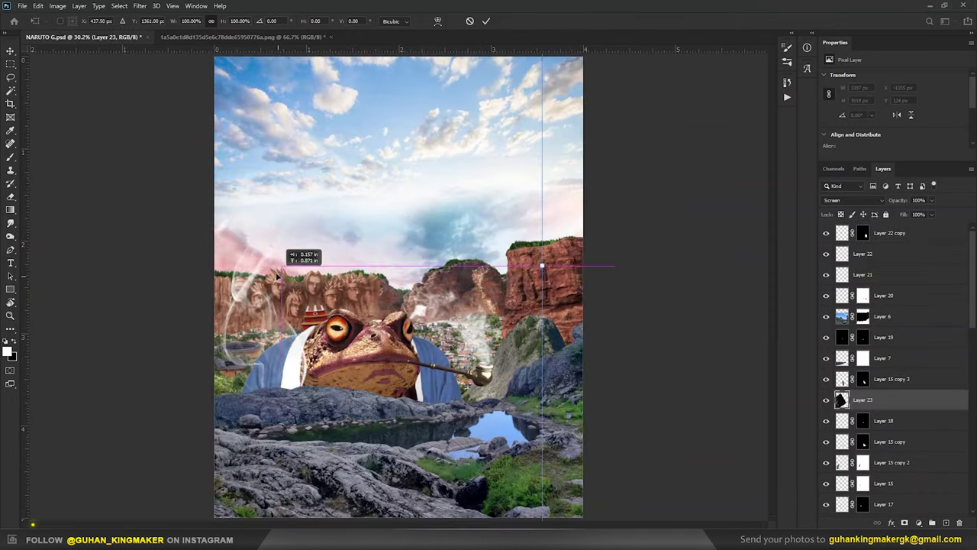
{"action": "key", "text": "Return"}
{"action": "key", "text": "ctrl+alt+f"}
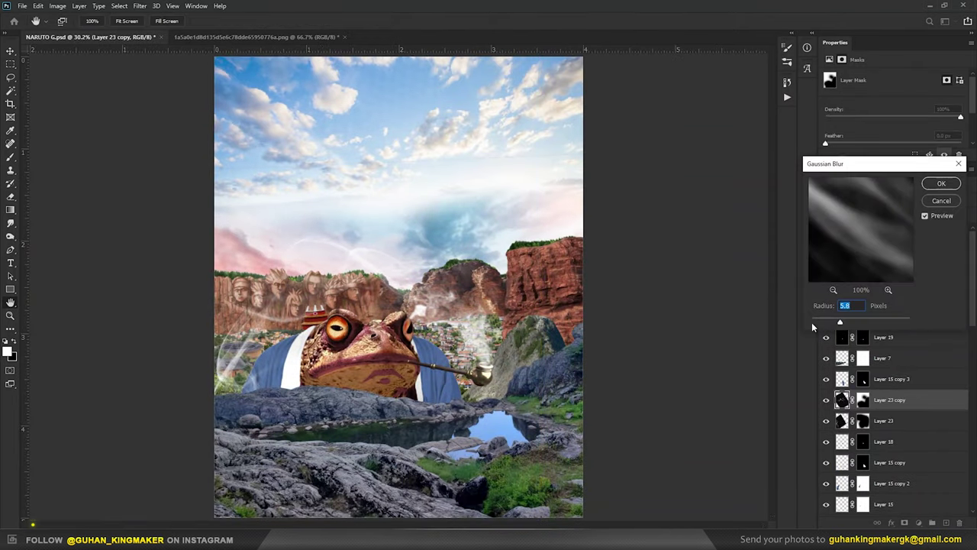
{"action": "left_click_drag", "start_coordinate": [812, 322], "coordinate": [842, 321]}
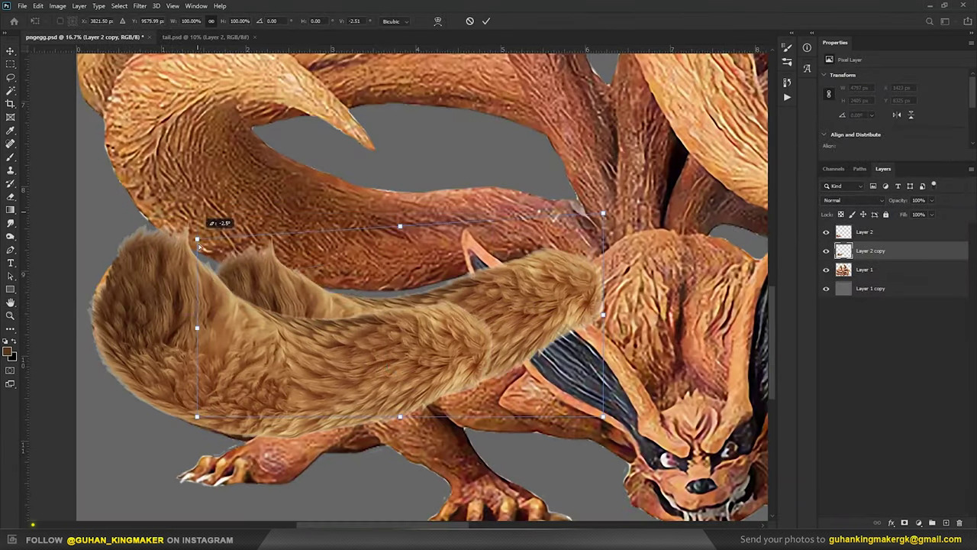
Shrink and rotate the extra tail, erase its stray fur spike, and add a mask to Layer 2.
{"action": "left_click_drag", "start_coordinate": [197, 213], "coordinate": [254, 246]}
{"action": "left_click_drag", "start_coordinate": [679, 328], "coordinate": [689, 374]}
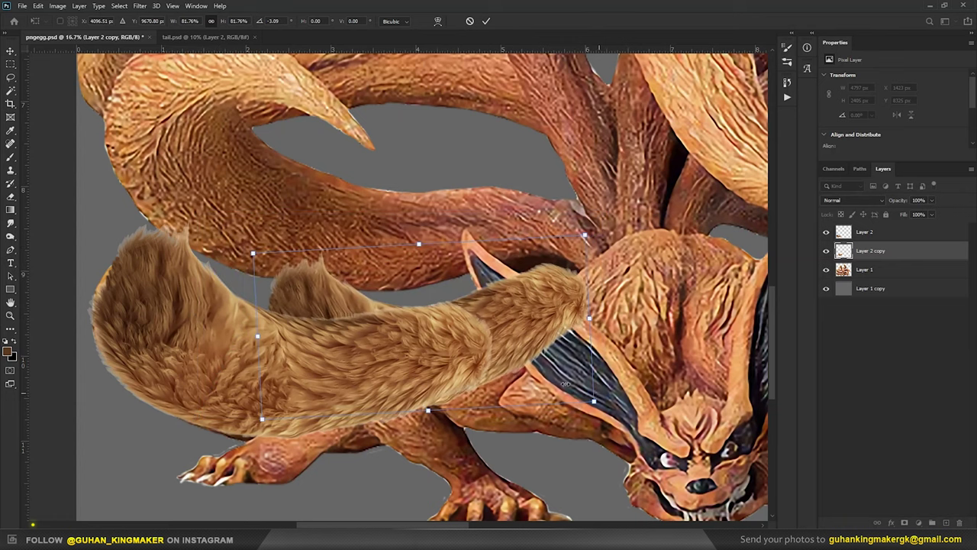
{"action": "key", "text": "Return"}
{"action": "key", "text": "e"}
{"action": "mouse_move", "coordinate": [353, 296]}
{"action": "left_mouse_down"}
{"action": "mouse_move", "coordinate": [318, 279]}
{"action": "mouse_move", "coordinate": [260, 308]}
{"action": "left_mouse_up"}
{"action": "left_click", "coordinate": [864, 232]}
{"action": "left_click", "coordinate": [931, 522]}
{"action": "key", "text": "b"}
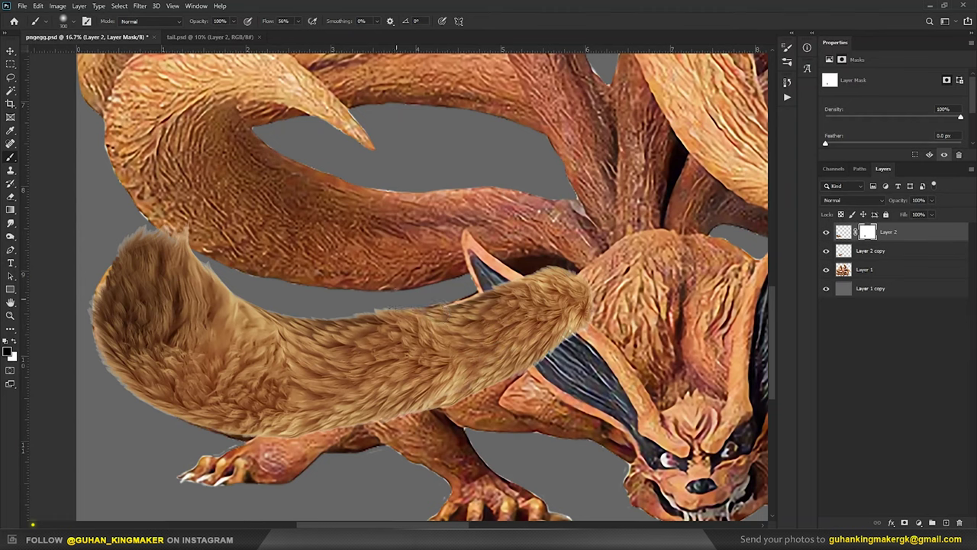
Warp the copied tail pieces, bending the lower tail along the body and curling the upper one.
{"action": "left_click", "coordinate": [428, 351], "text": "ctrl"}
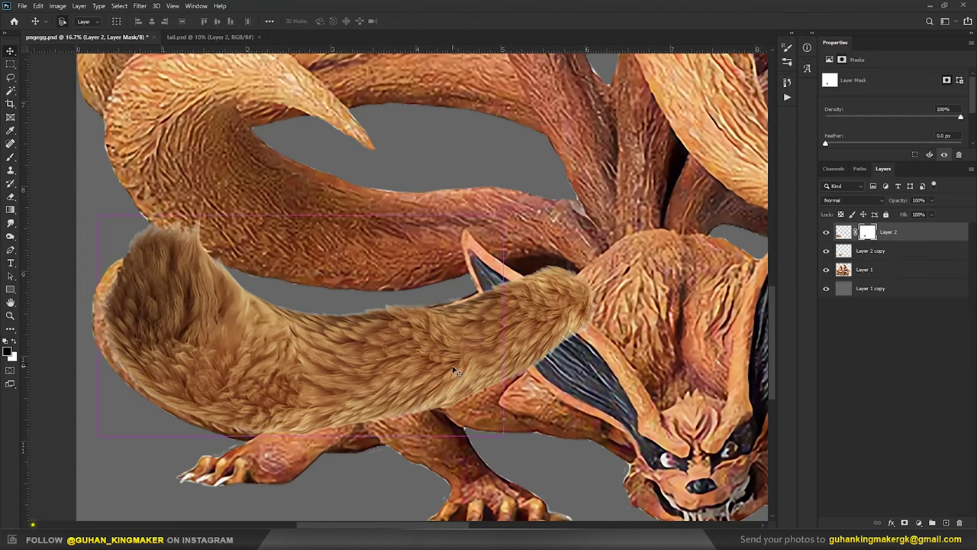
{"action": "key", "text": "ctrl+t"}
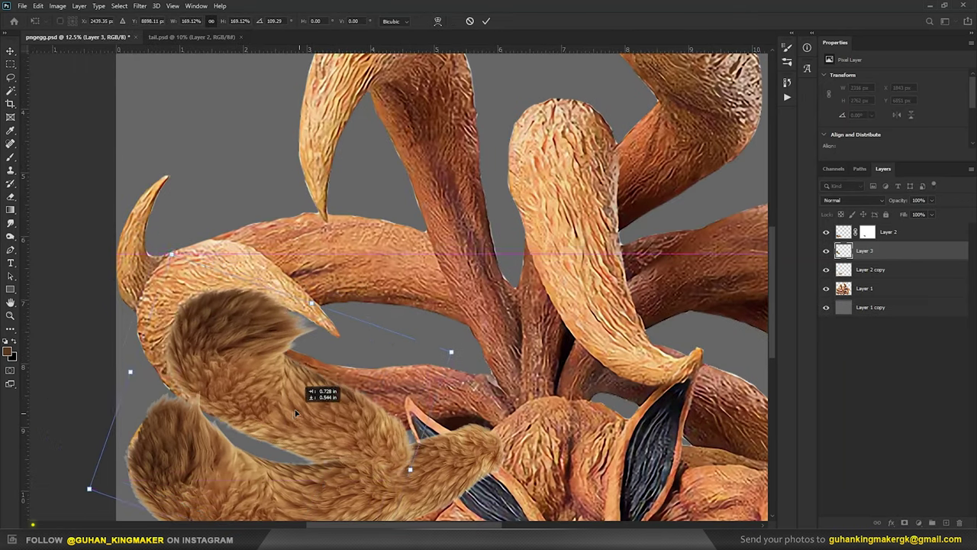
{"action": "left_click_drag", "start_coordinate": [317, 393], "coordinate": [256, 425]}
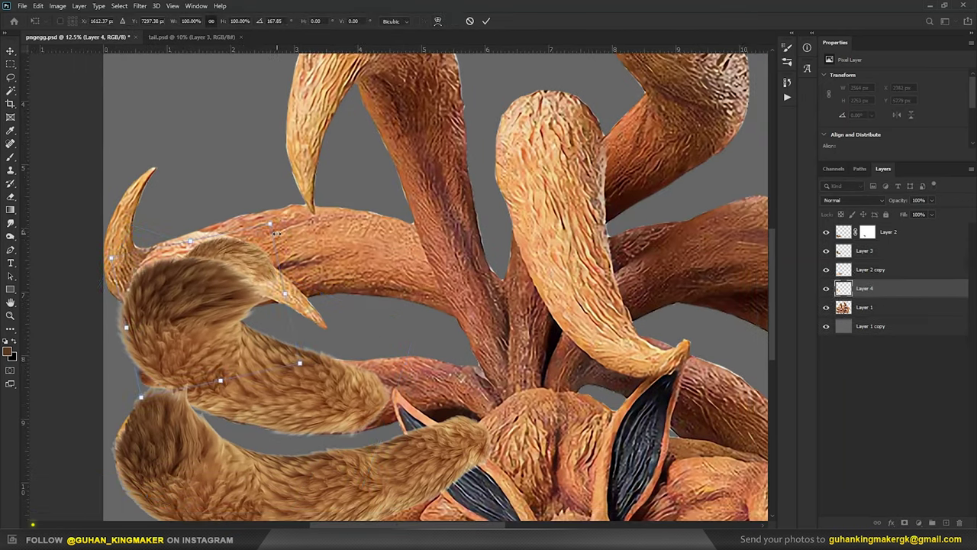
{"action": "left_click_drag", "start_coordinate": [302, 328], "coordinate": [322, 341]}
{"action": "right_click", "coordinate": [323, 342]}
{"action": "left_click_drag", "start_coordinate": [252, 275], "coordinate": [275, 267]}
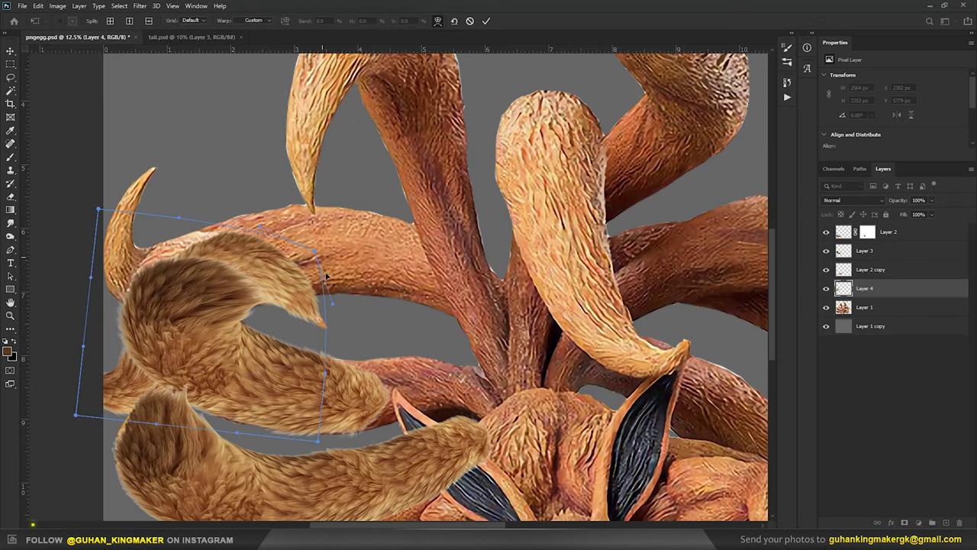
{"action": "left_click_drag", "start_coordinate": [94, 196], "coordinate": [412, 432]}
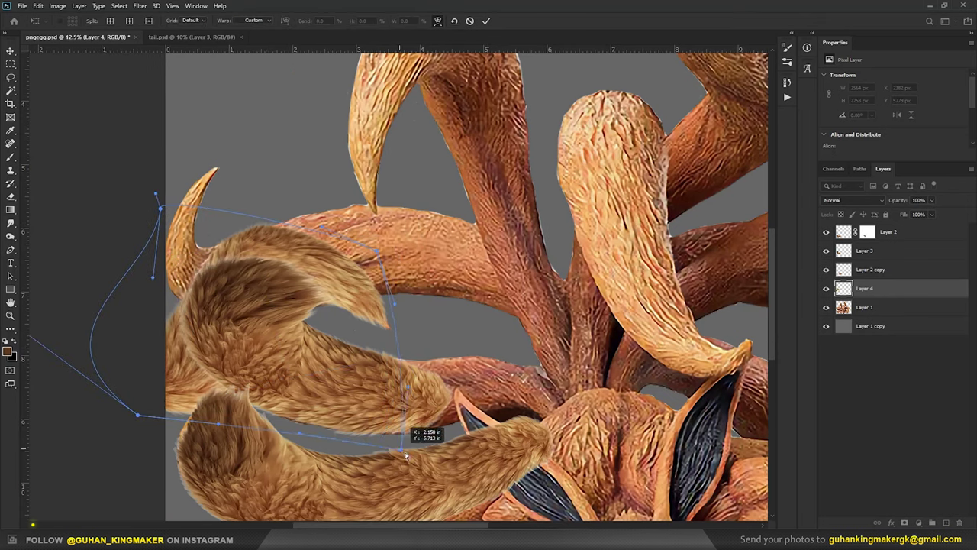
{"action": "key", "text": "Return"}
Mask the upper tail and Layer 3, brushing away overlapping edges and the dark fur crease.
{"action": "left_click", "coordinate": [918, 522]}
{"action": "key", "text": "b"}
{"action": "left_click_drag", "start_coordinate": [176, 321], "coordinate": [258, 409]}
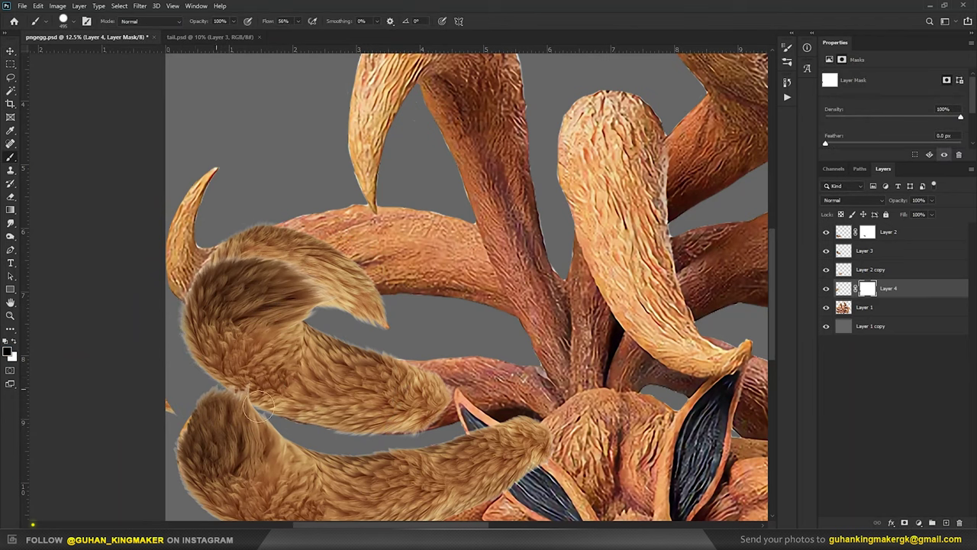
{"action": "scroll", "coordinate": [193, 361], "scroll_direction": "up", "scroll_amount": 1}
{"action": "left_click", "coordinate": [885, 250]}
{"action": "left_click", "coordinate": [918, 523]}
{"action": "mouse_move", "coordinate": [382, 290]}
{"action": "left_mouse_down"}
{"action": "mouse_move", "coordinate": [458, 320]}
{"action": "mouse_move", "coordinate": [330, 260]}
{"action": "mouse_move", "coordinate": [309, 336]}
{"action": "left_mouse_up"}
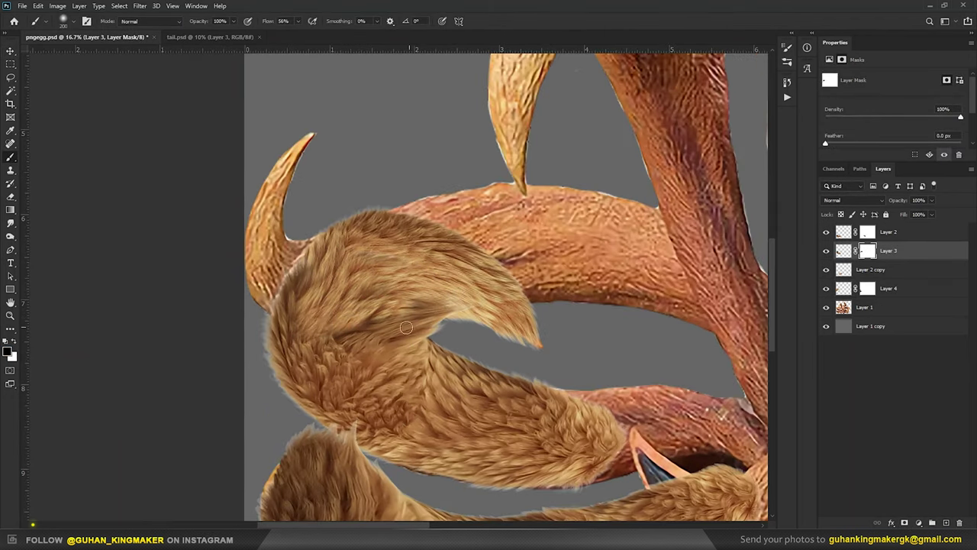
{"action": "left_click_drag", "start_coordinate": [465, 310], "coordinate": [359, 294]}
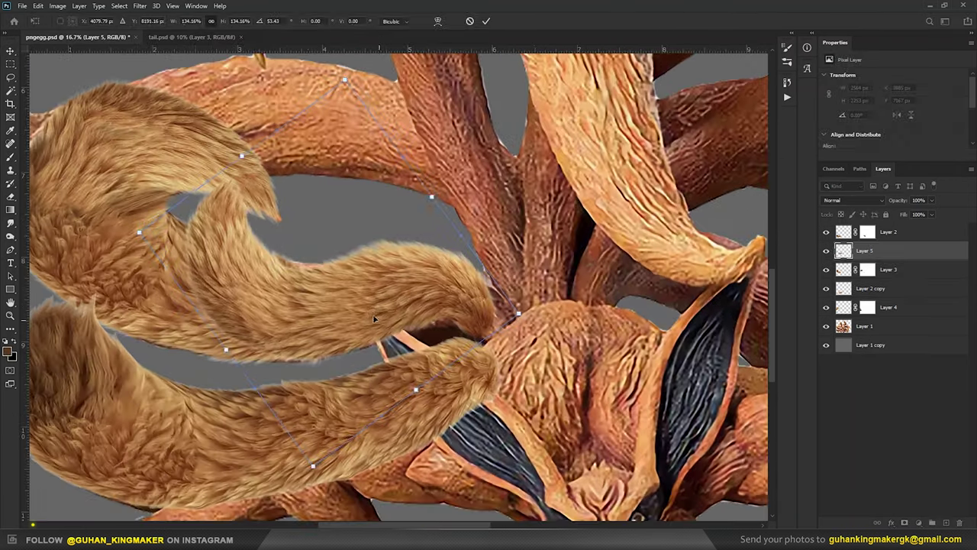
Warp the middle tail into a curve and mask out its overlapping fur lobe in black.
{"action": "left_click_drag", "start_coordinate": [374, 319], "coordinate": [285, 280]}
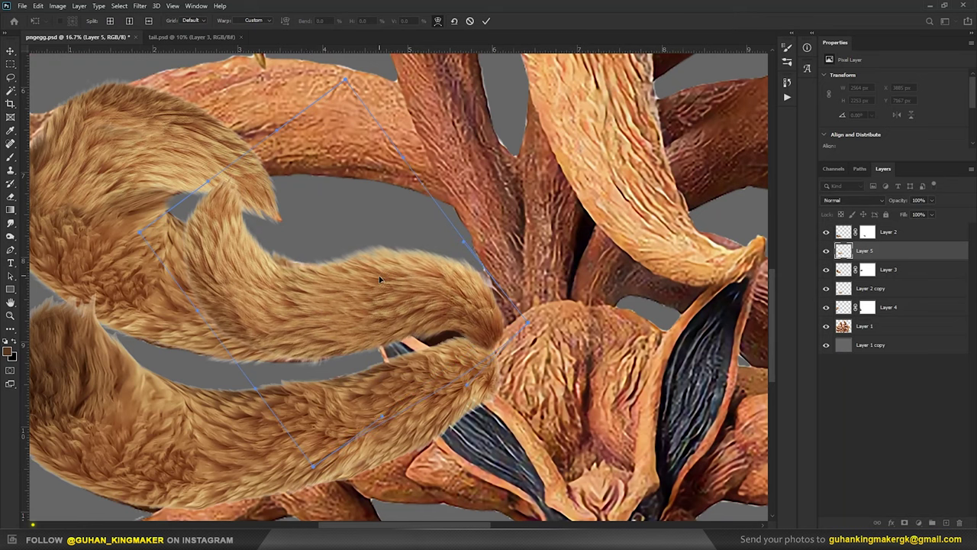
{"action": "key", "text": "Return"}
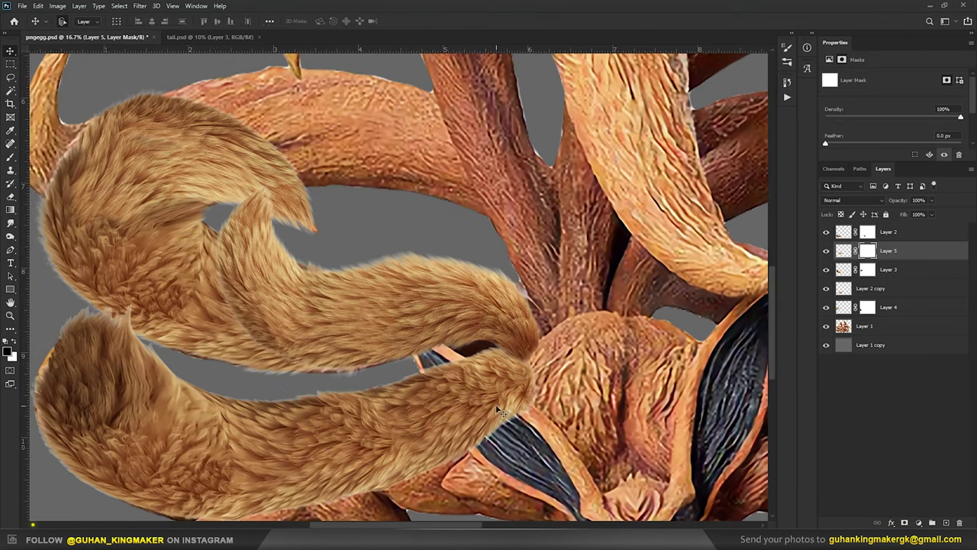
{"action": "key", "text": "b"}
{"action": "mouse_move", "coordinate": [290, 274]}
{"action": "left_mouse_down"}
{"action": "mouse_move", "coordinate": [256, 283]}
{"action": "mouse_move", "coordinate": [229, 214]}
{"action": "mouse_move", "coordinate": [288, 263]}
{"action": "left_mouse_up"}
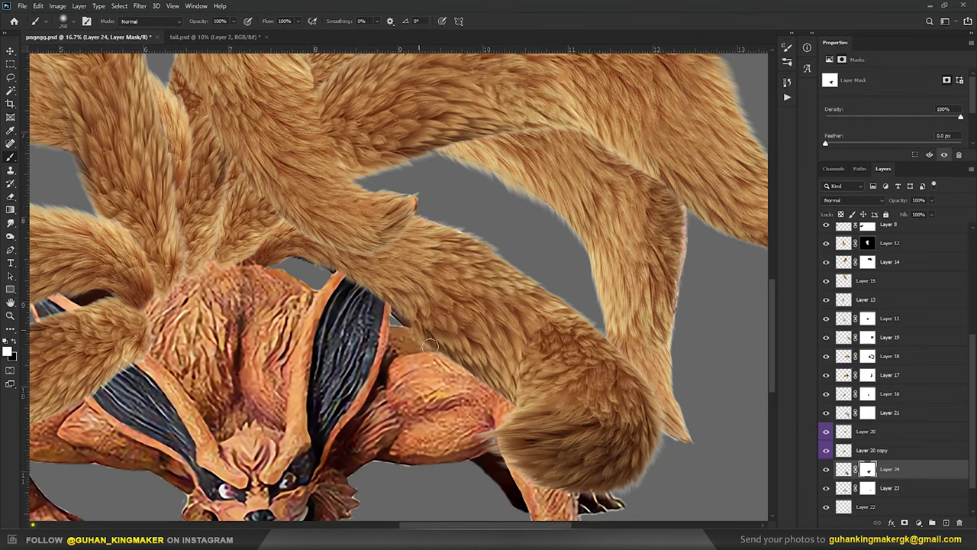
{"action": "key", "text": "x"}
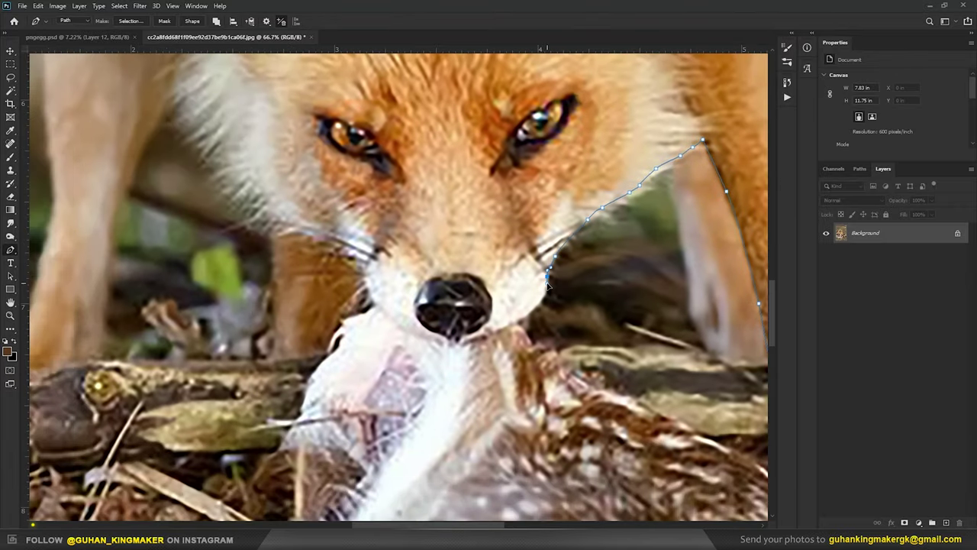
Refine the fox outline, shrink the fox body slightly and rotate the open-mouth face.
{"action": "left_click_drag", "start_coordinate": [544, 304], "coordinate": [487, 326]}
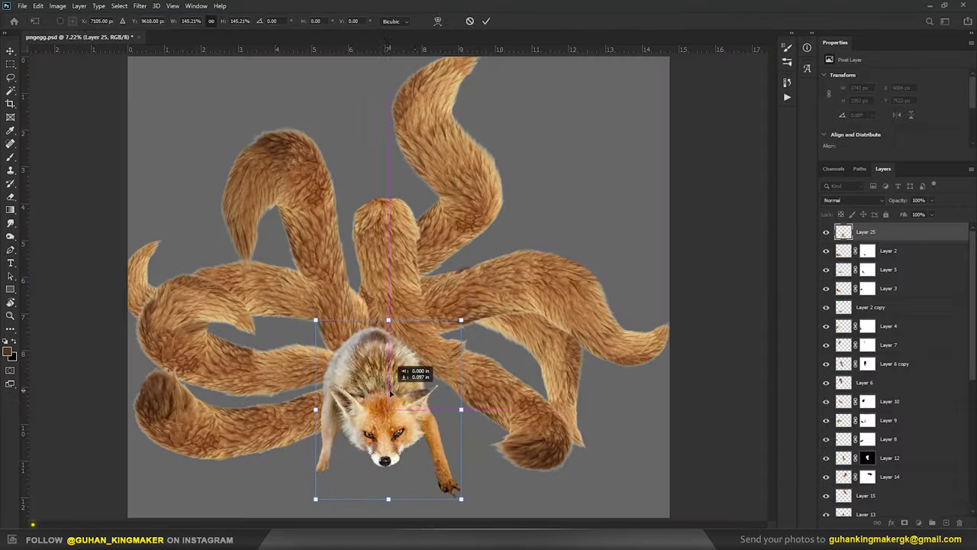
{"action": "left_click_drag", "start_coordinate": [461, 320], "coordinate": [456, 327]}
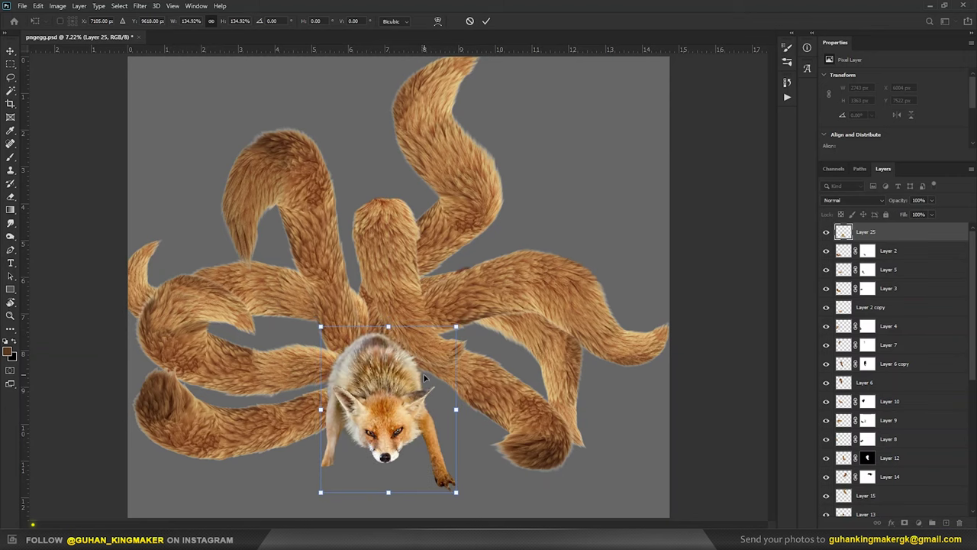
{"action": "key", "text": "Return"}
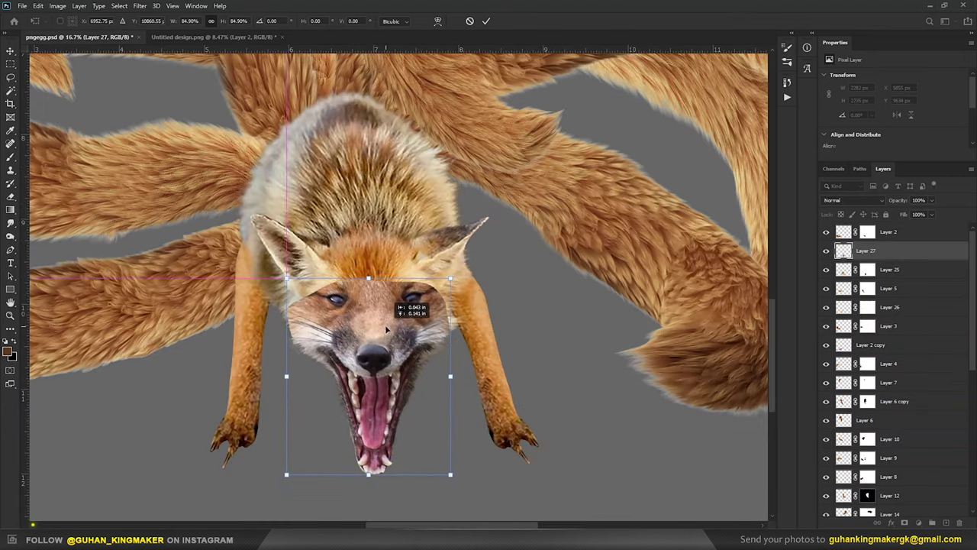
{"action": "left_click_drag", "start_coordinate": [389, 319], "coordinate": [469, 329]}
{"action": "key", "text": "Return"}
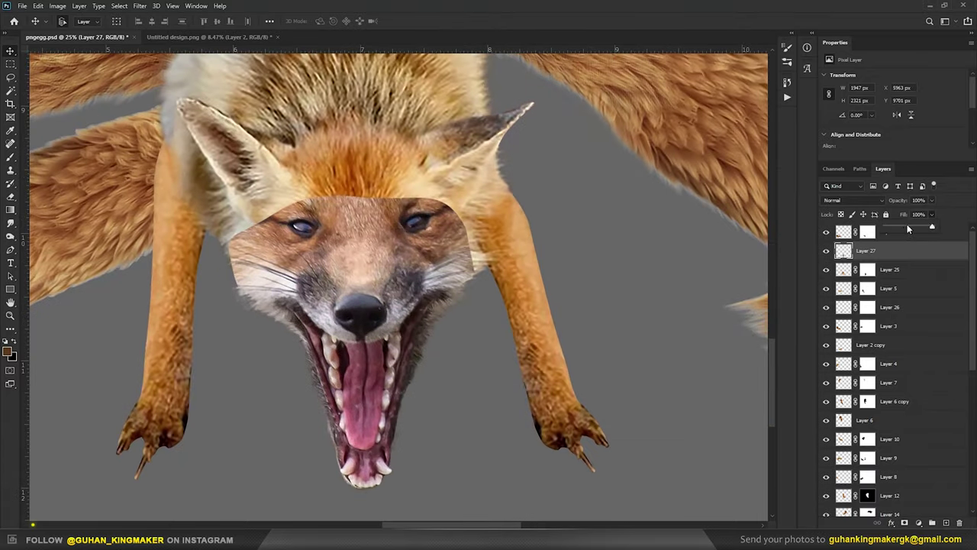
Resize the face layer to fit the fox's head and mask its hard edge around the eyes.
{"action": "left_click", "coordinate": [907, 228]}
{"action": "key", "text": "ctrl+t"}
{"action": "mouse_move", "coordinate": [475, 192]}
{"action": "left_mouse_down"}
{"action": "mouse_move", "coordinate": [445, 231]}
{"action": "mouse_move", "coordinate": [434, 272]}
{"action": "mouse_move", "coordinate": [465, 229]}
{"action": "mouse_move", "coordinate": [454, 233]}
{"action": "left_mouse_up"}
{"action": "key", "text": "Return"}
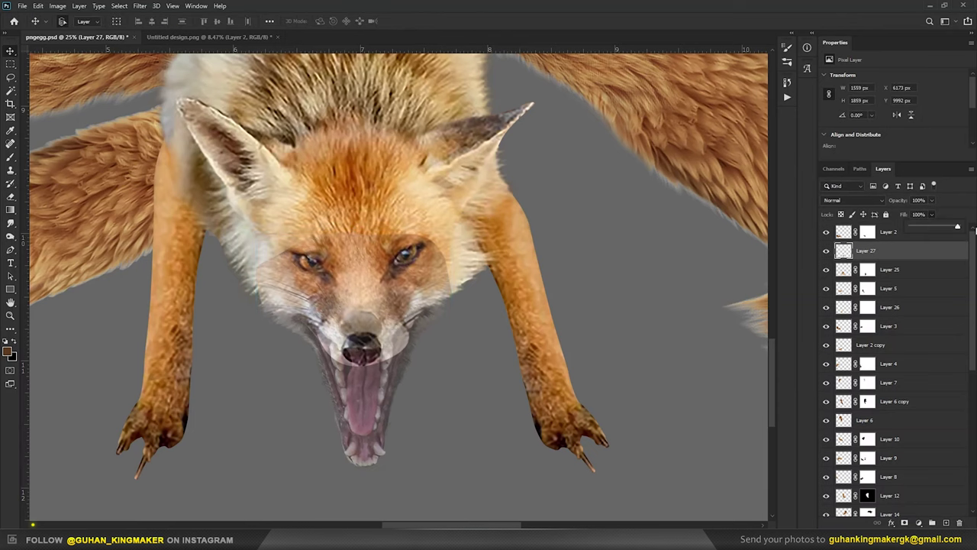
{"action": "scroll", "coordinate": [392, 271], "scroll_direction": "up", "scroll_amount": 1, "text": "alt"}
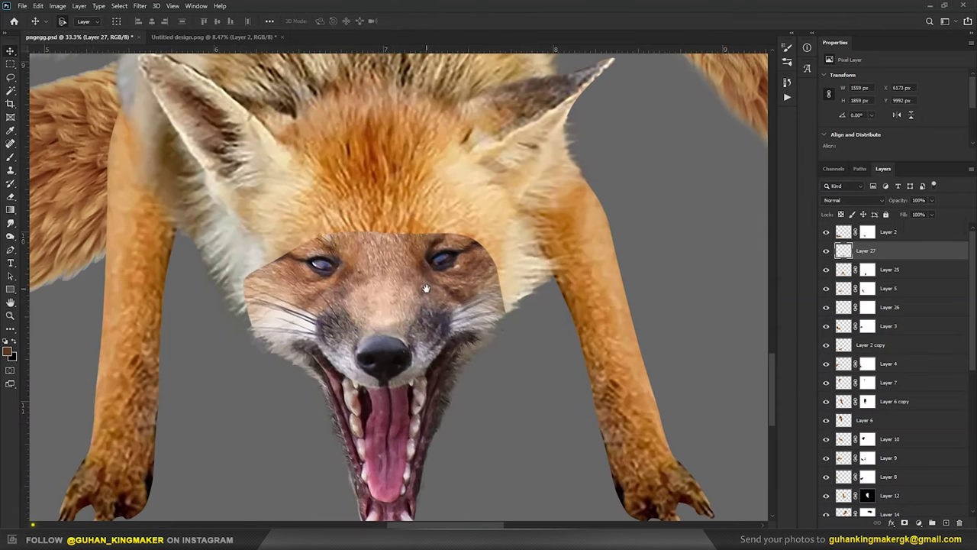
{"action": "left_click", "coordinate": [905, 522]}
{"action": "key", "text": "b"}
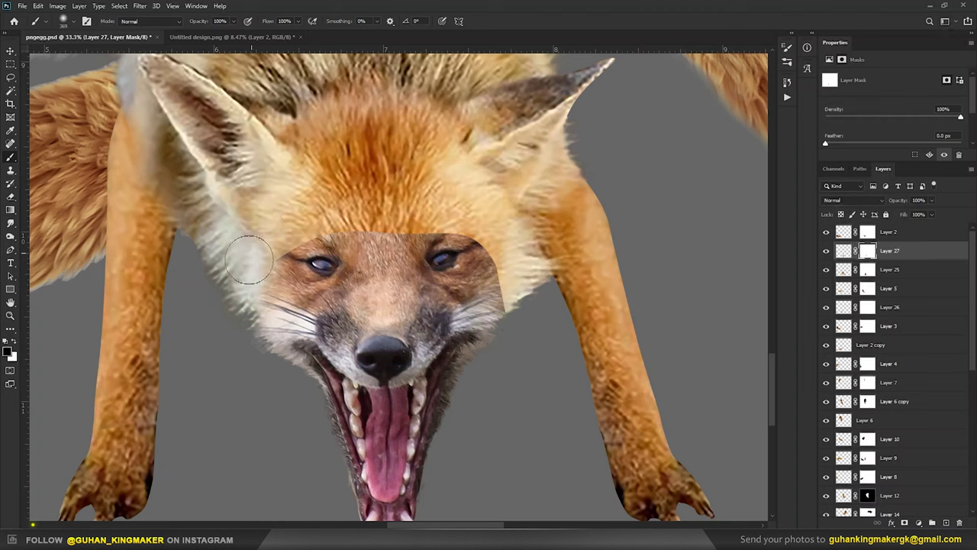
{"action": "mouse_move", "coordinate": [374, 234]}
{"action": "left_mouse_down"}
{"action": "mouse_move", "coordinate": [484, 211]}
{"action": "mouse_move", "coordinate": [268, 252]}
{"action": "left_mouse_up"}
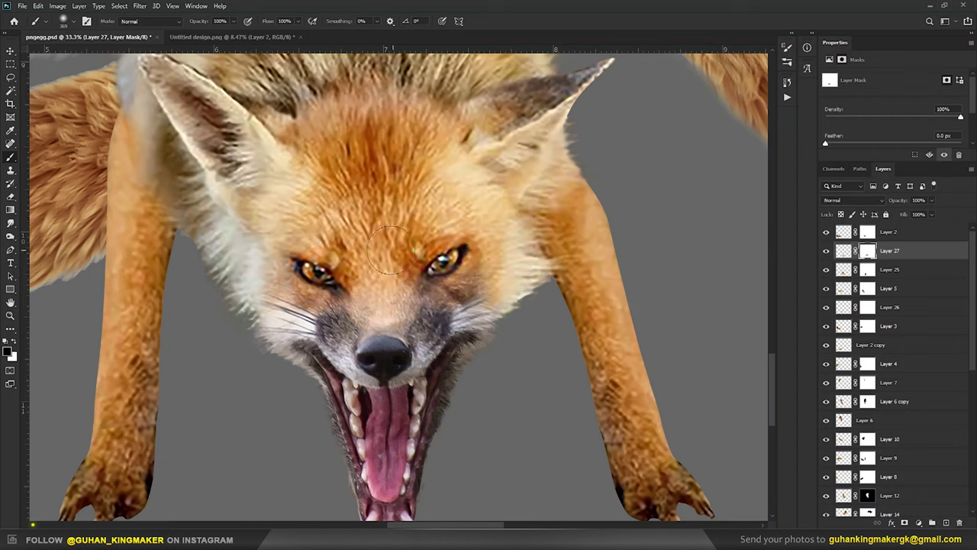
Check the face placement and warp it, pulling the nose and mouth downward.
{"action": "key", "text": "ctrl+minus"}
{"action": "key", "text": "v"}
{"action": "left_click_drag", "start_coordinate": [393, 334], "coordinate": [393, 335]}
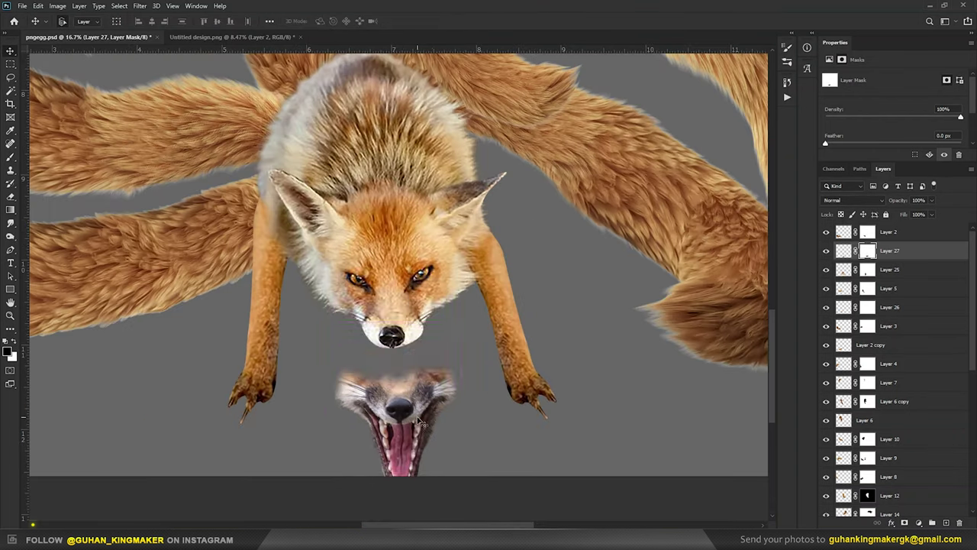
{"action": "left_click", "coordinate": [825, 250]}
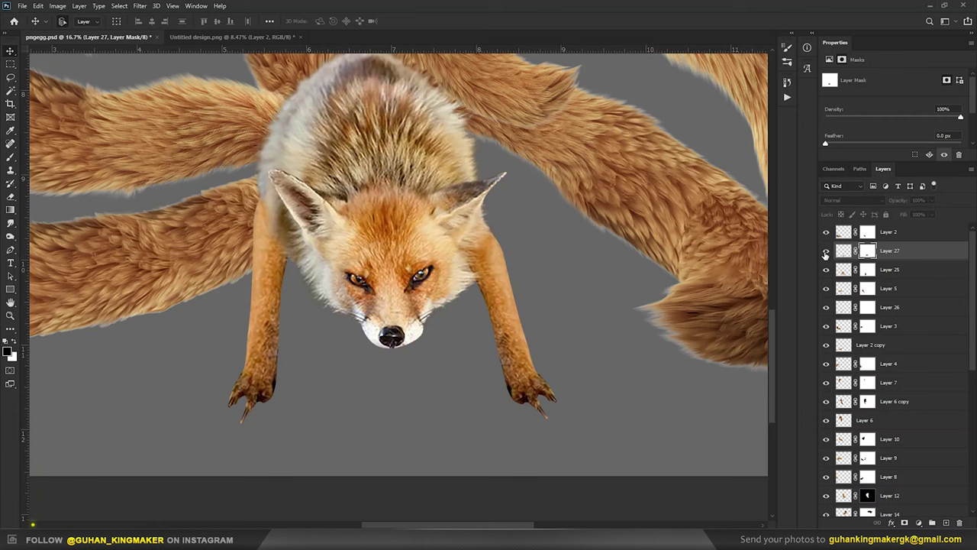
{"action": "left_click", "coordinate": [825, 250]}
{"action": "key", "text": "ctrl+t"}
{"action": "left_click_drag", "start_coordinate": [390, 416], "coordinate": [403, 406]}
{"action": "left_click_drag", "start_coordinate": [391, 336], "coordinate": [393, 353]}
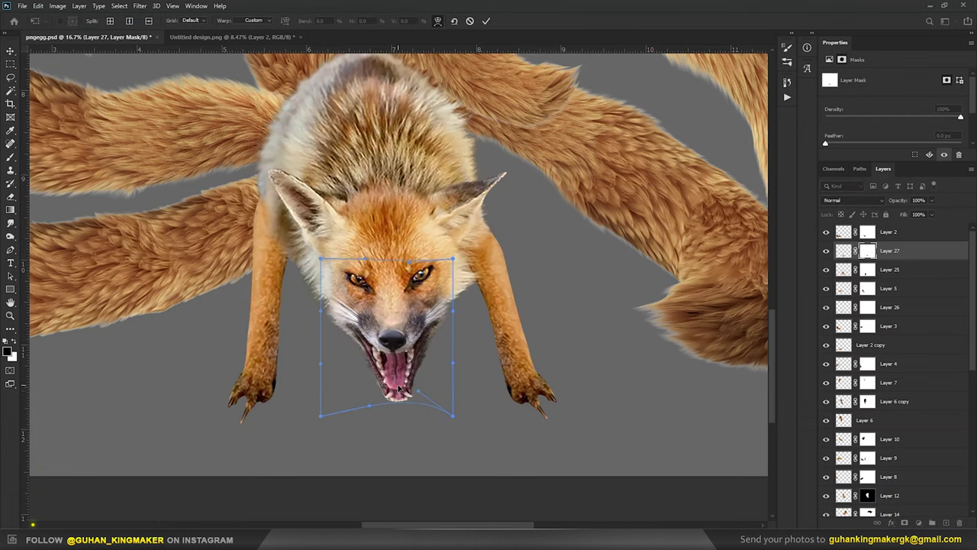
{"action": "key", "text": "Return"}
{"action": "key", "text": "ctrl+minus"}
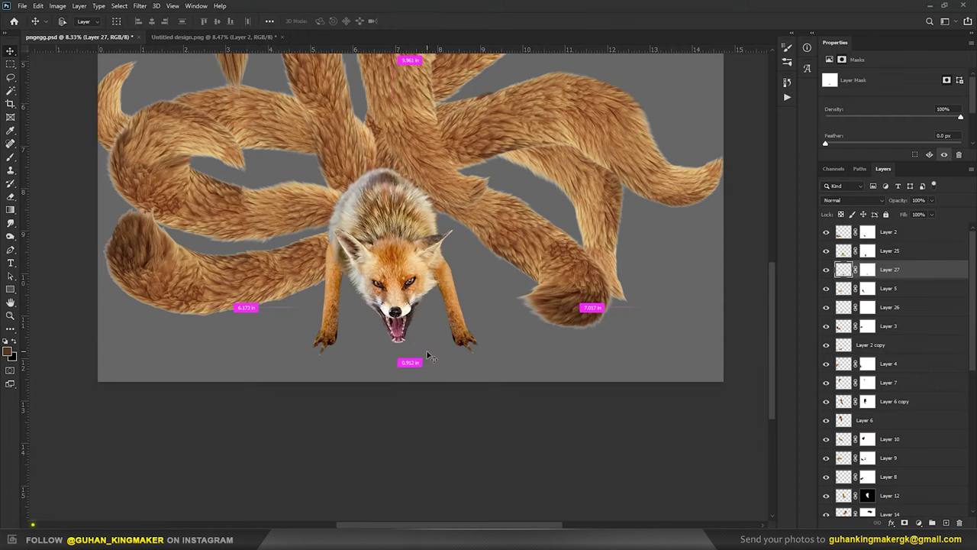
Add a Color Balance adjustment clipped to the face layer and prepare its mask for painting.
{"action": "scroll", "coordinate": [422, 348], "scroll_direction": "up", "scroll_amount": 1}
{"action": "scroll", "coordinate": [423, 336], "scroll_direction": "up", "scroll_amount": 1}
{"action": "scroll", "coordinate": [427, 324], "scroll_direction": "up", "scroll_amount": 1}
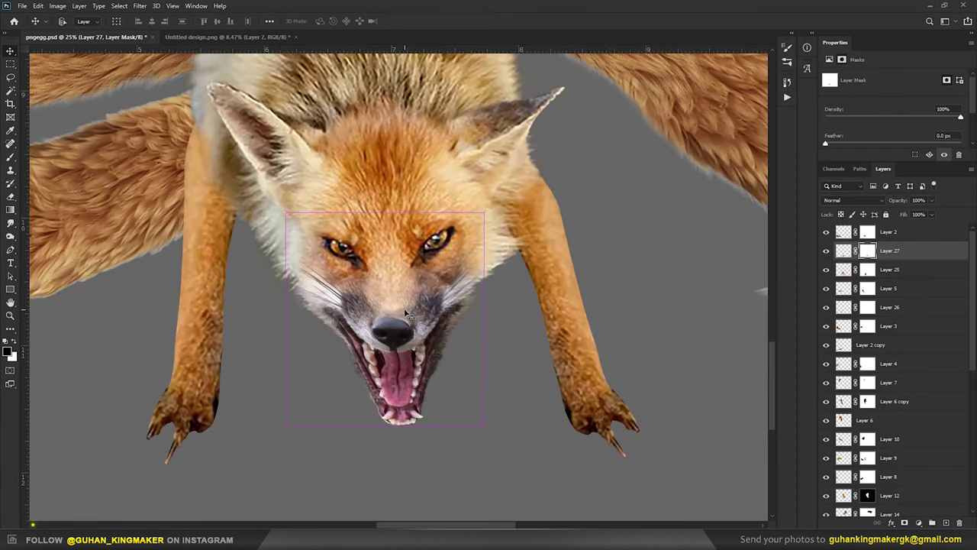
{"action": "left_click", "coordinate": [918, 523]}
{"action": "left_click", "coordinate": [912, 421]}
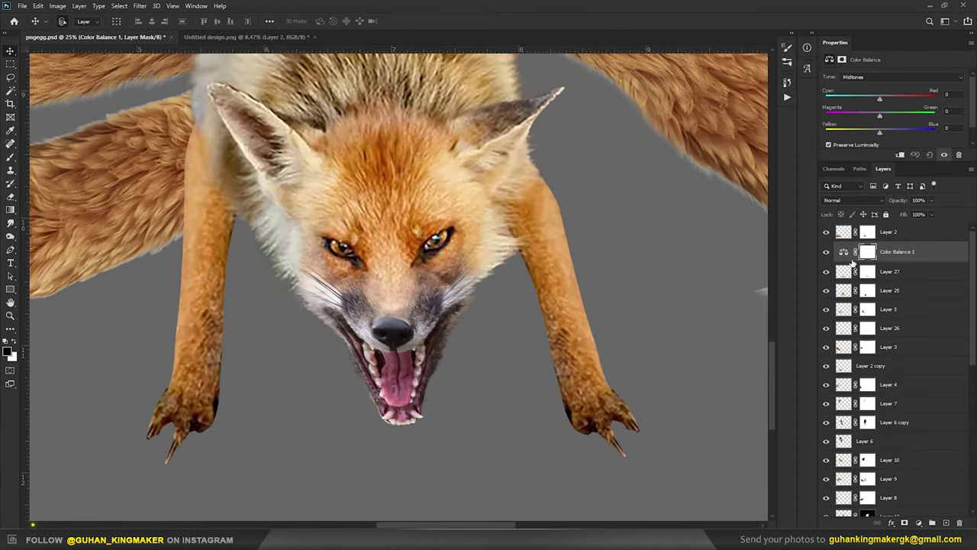
{"action": "key", "text": "ctrl+alt+g"}
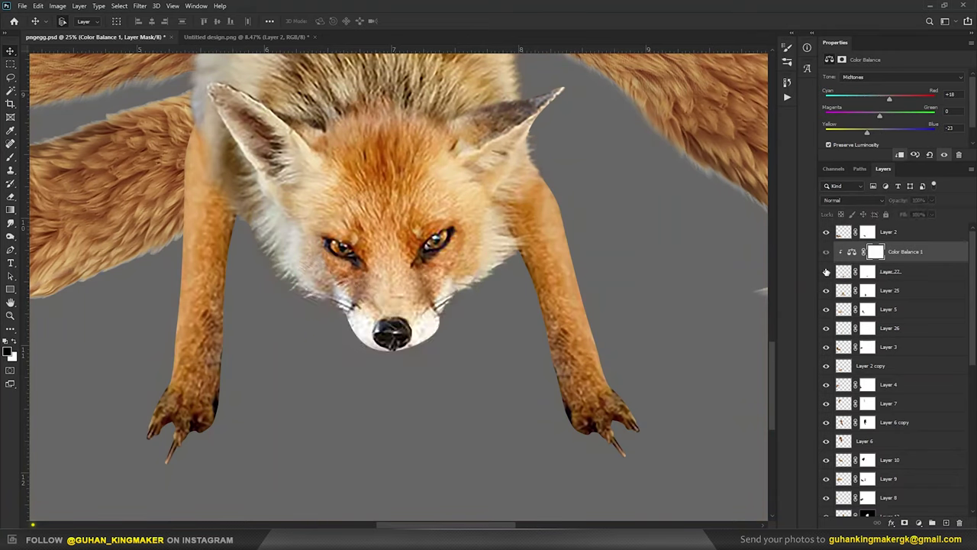
{"action": "left_click", "coordinate": [876, 251]}
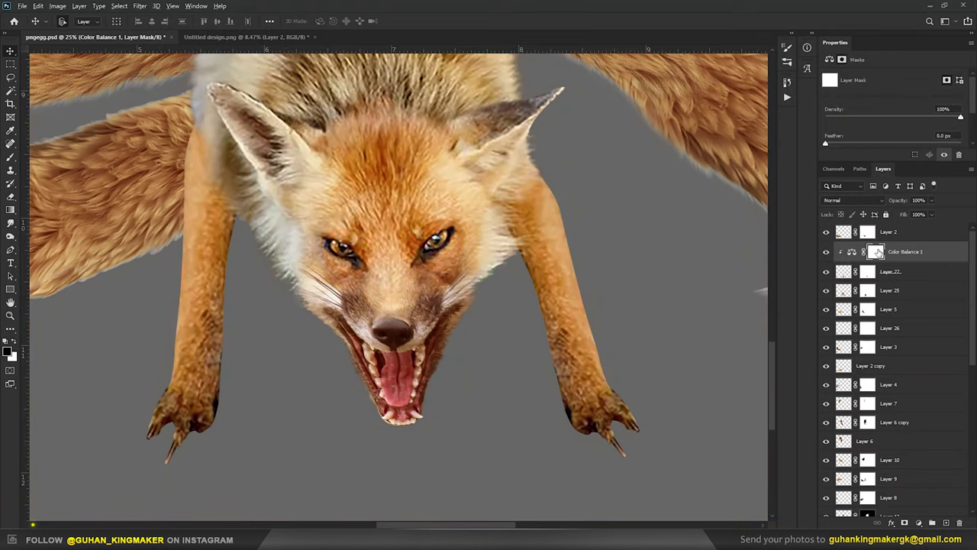
{"action": "key", "text": "b"}
{"action": "right_click", "coordinate": [423, 327]}
{"action": "key", "text": "Escape"}
{"action": "key", "text": "x"}
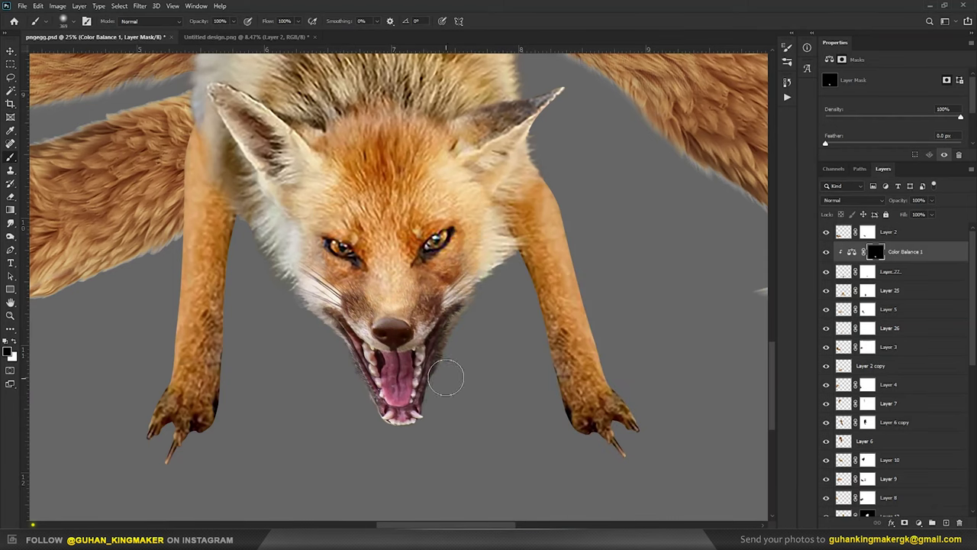
{"action": "key", "text": "x"}
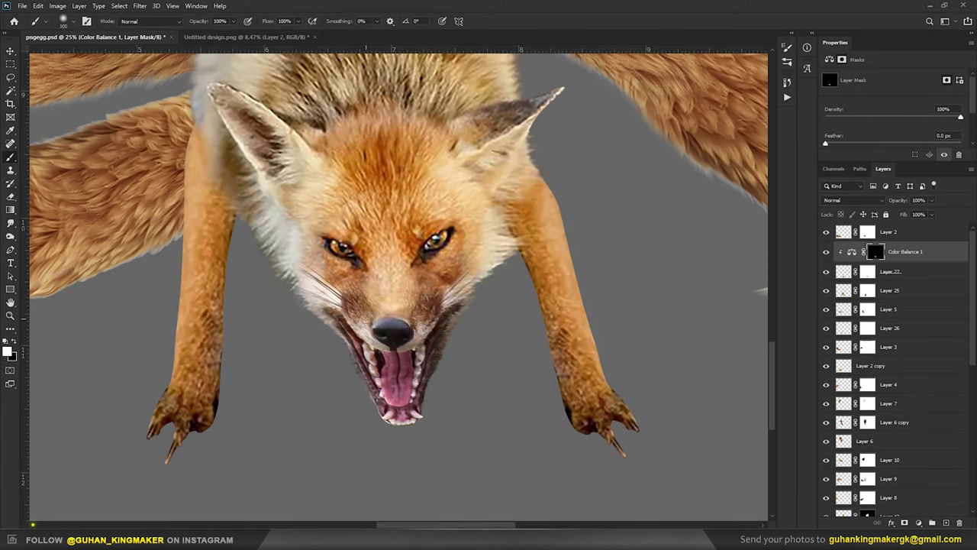
Shorten the fox's mouth to about 93% height and save the document.
{"action": "scroll", "coordinate": [402, 293], "scroll_direction": "down", "scroll_amount": 1}
{"action": "scroll", "coordinate": [402, 292], "scroll_direction": "down", "scroll_amount": 1}
{"action": "scroll", "coordinate": [402, 292], "scroll_direction": "up", "scroll_amount": 1}
{"action": "left_click", "coordinate": [393, 305], "text": "ctrl"}
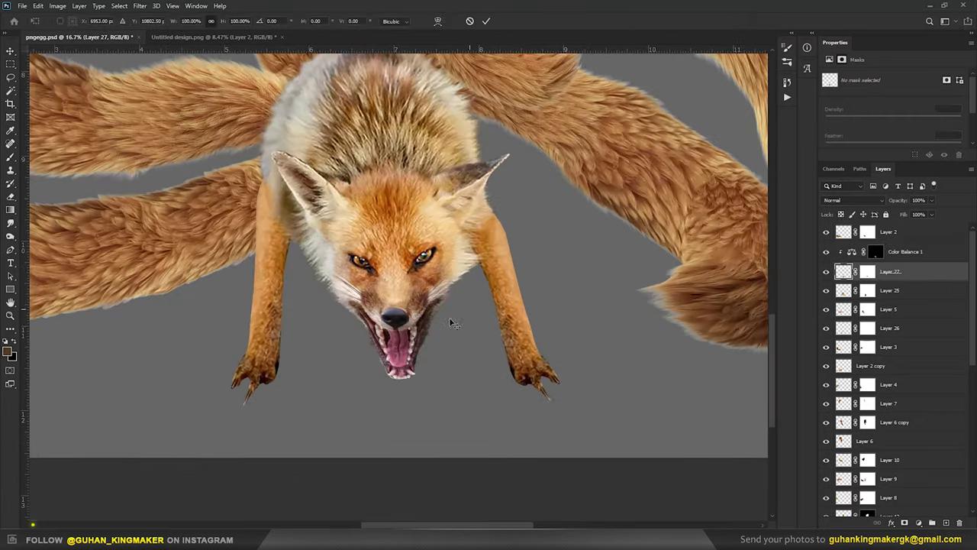
{"action": "key", "text": "ctrl+t"}
{"action": "scroll", "coordinate": [403, 379], "scroll_direction": "up", "scroll_amount": 1}
{"action": "scroll", "coordinate": [402, 379], "scroll_direction": "down", "scroll_amount": 1}
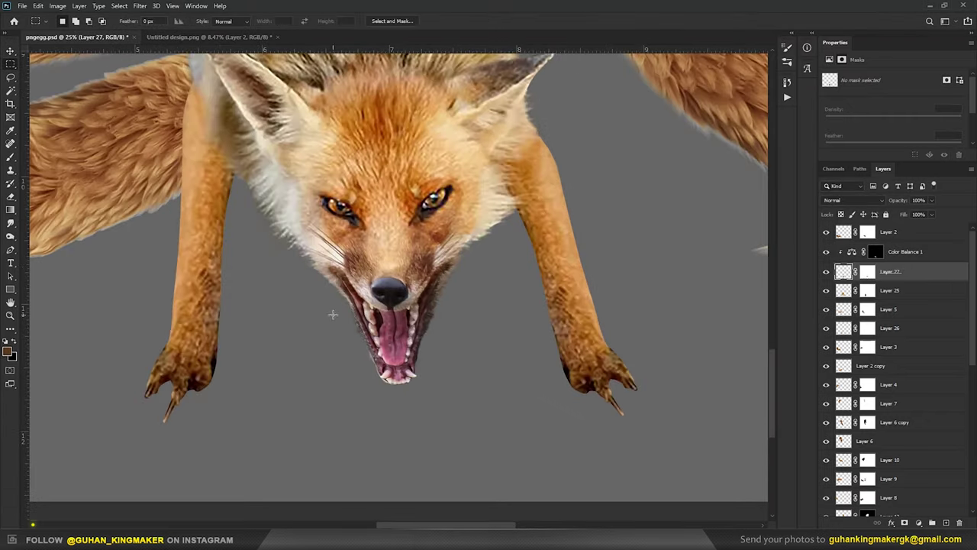
{"action": "left_click_drag", "start_coordinate": [390, 400], "coordinate": [391, 396]}
{"action": "key", "text": "Return"}
{"action": "scroll", "coordinate": [441, 356], "scroll_direction": "down", "scroll_amount": 1}
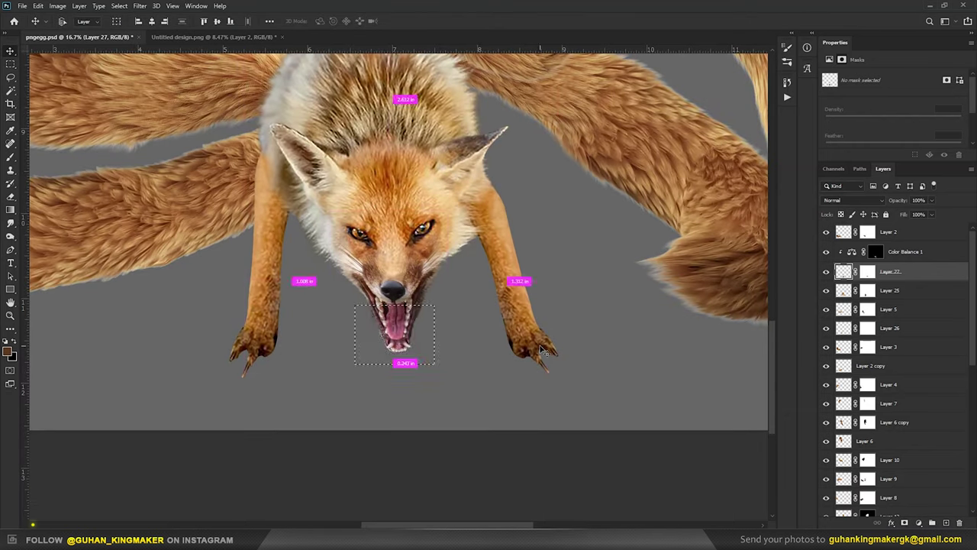
{"action": "left_click", "coordinate": [442, 356], "text": "ctrl"}
{"action": "scroll", "coordinate": [442, 322], "scroll_direction": "down", "scroll_amount": 1}
{"action": "key", "text": "ctrl+s"}
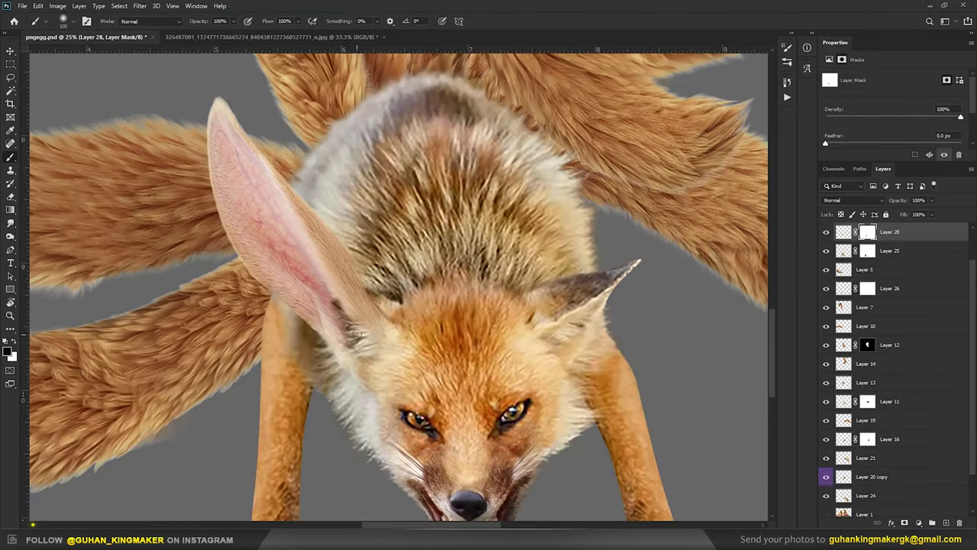
Blend the new ear's base into the head fur and start darkening the ear's inside.
{"action": "left_click_drag", "start_coordinate": [322, 297], "coordinate": [324, 299]}
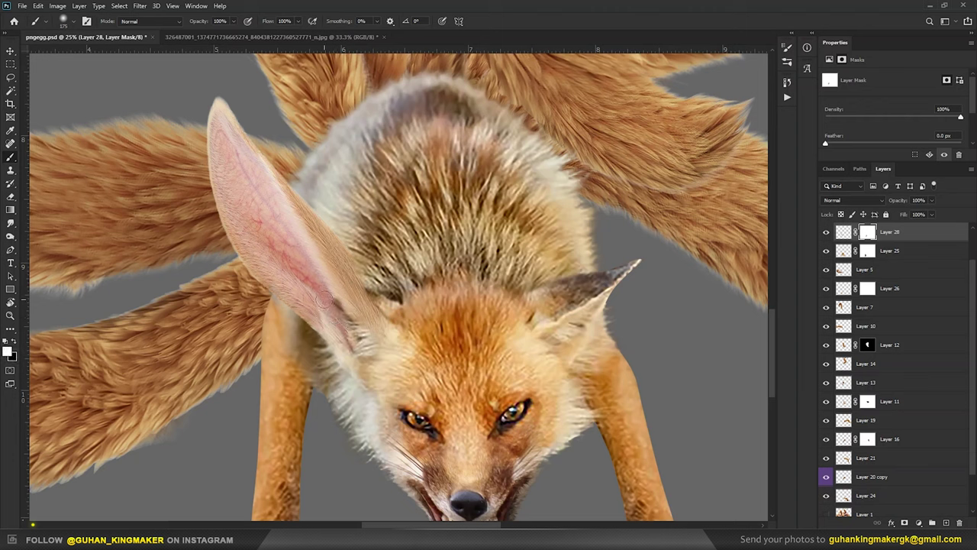
{"action": "left_click_drag", "start_coordinate": [356, 334], "coordinate": [359, 348]}
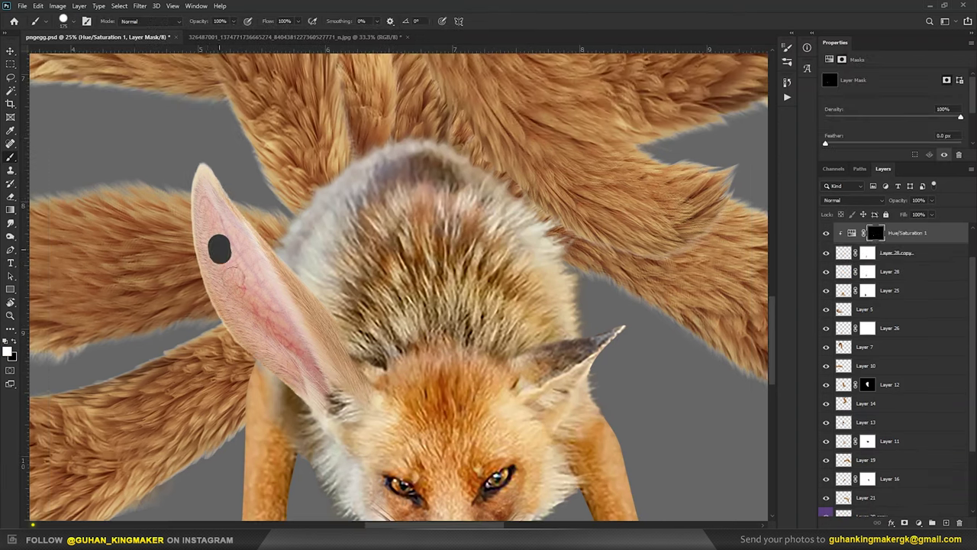
{"action": "left_click_drag", "start_coordinate": [218, 245], "coordinate": [263, 324]}
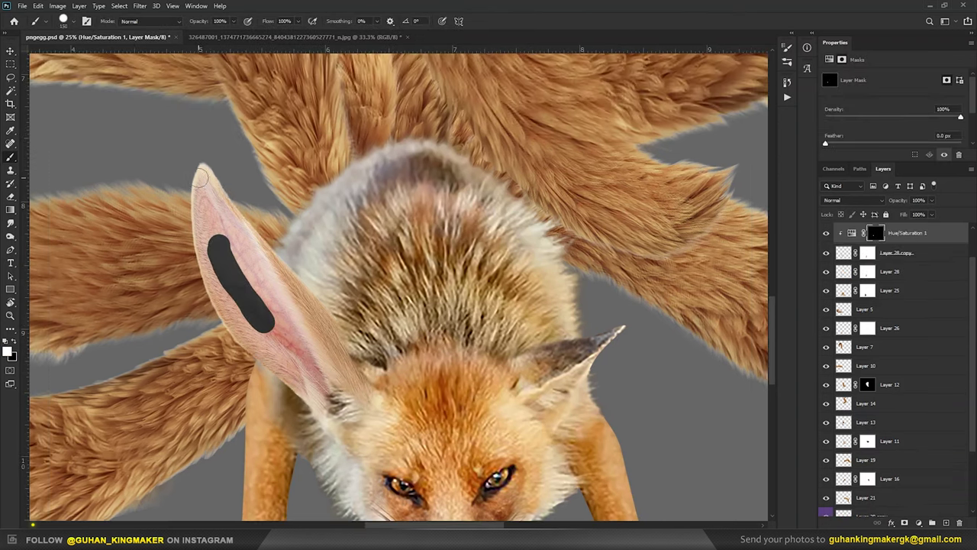
{"action": "left_click_drag", "start_coordinate": [197, 219], "coordinate": [206, 264]}
Paint the rest of the ear dark up to its tip.
{"action": "key", "text": "ctrl+plus"}
{"action": "left_click_drag", "start_coordinate": [302, 416], "coordinate": [250, 302]}
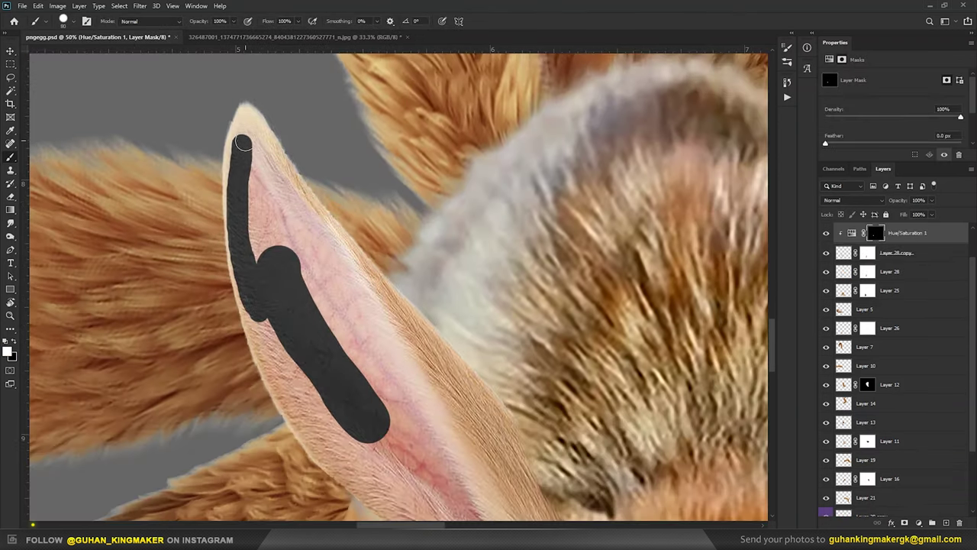
{"action": "mouse_move", "coordinate": [242, 162]}
{"action": "left_mouse_down"}
{"action": "mouse_move", "coordinate": [246, 137]}
{"action": "mouse_move", "coordinate": [275, 183]}
{"action": "mouse_move", "coordinate": [262, 273]}
{"action": "left_mouse_up"}
{"action": "mouse_move", "coordinate": [262, 272]}
{"action": "left_mouse_down"}
{"action": "mouse_move", "coordinate": [229, 183]}
{"action": "mouse_move", "coordinate": [262, 294]}
{"action": "mouse_move", "coordinate": [290, 325]}
{"action": "mouse_move", "coordinate": [290, 367]}
{"action": "left_mouse_up"}
{"action": "mouse_move", "coordinate": [367, 359]}
{"action": "left_mouse_down"}
{"action": "mouse_move", "coordinate": [244, 124]}
{"action": "mouse_move", "coordinate": [328, 261]}
{"action": "mouse_move", "coordinate": [298, 183]}
{"action": "mouse_move", "coordinate": [242, 163]}
{"action": "mouse_move", "coordinate": [403, 312]}
{"action": "mouse_move", "coordinate": [323, 349]}
{"action": "mouse_move", "coordinate": [312, 343]}
{"action": "mouse_move", "coordinate": [364, 384]}
{"action": "mouse_move", "coordinate": [297, 317]}
{"action": "mouse_move", "coordinate": [360, 272]}
{"action": "mouse_move", "coordinate": [397, 377]}
{"action": "mouse_move", "coordinate": [408, 451]}
{"action": "left_mouse_up"}
{"action": "key", "text": "]"}
{"action": "right_click", "coordinate": [386, 377]}
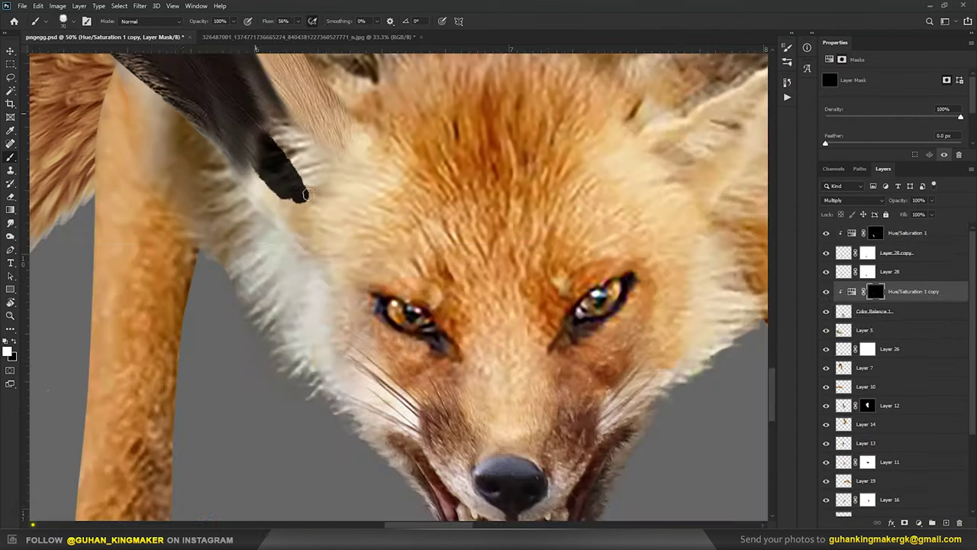
Paint a black stripe over the fox's left eye, thinning and trimming its edges.
{"action": "mouse_move", "coordinate": [306, 180]}
{"action": "left_mouse_down"}
{"action": "mouse_move", "coordinate": [448, 312]}
{"action": "mouse_move", "coordinate": [457, 360]}
{"action": "mouse_move", "coordinate": [386, 338]}
{"action": "mouse_move", "coordinate": [381, 301]}
{"action": "mouse_move", "coordinate": [414, 279]}
{"action": "mouse_move", "coordinate": [336, 239]}
{"action": "mouse_move", "coordinate": [314, 184]}
{"action": "left_mouse_up"}
{"action": "key", "text": "ctrl+minus"}
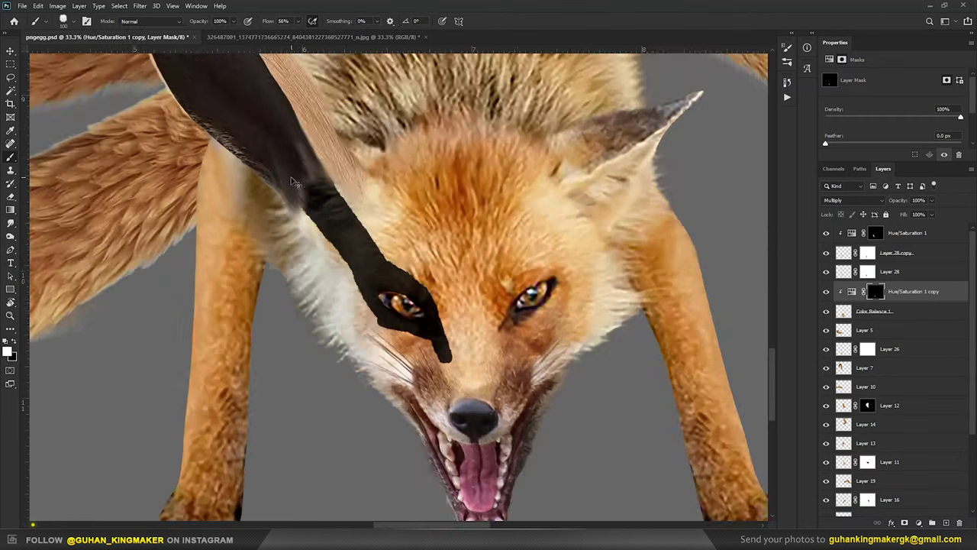
{"action": "key", "text": "x"}
{"action": "mouse_move", "coordinate": [454, 370]}
{"action": "left_mouse_down"}
{"action": "mouse_move", "coordinate": [436, 340]}
{"action": "mouse_move", "coordinate": [440, 372]}
{"action": "left_mouse_up"}
{"action": "key", "text": "x"}
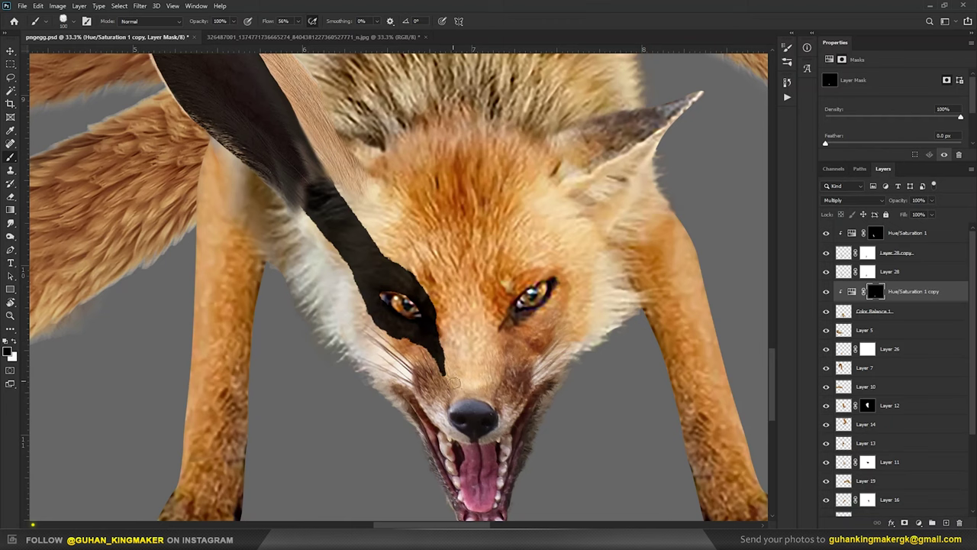
{"action": "mouse_move", "coordinate": [379, 316]}
{"action": "left_mouse_down"}
{"action": "mouse_move", "coordinate": [327, 257]}
{"action": "mouse_move", "coordinate": [396, 252]}
{"action": "mouse_move", "coordinate": [344, 199]}
{"action": "left_mouse_up"}
{"action": "key", "text": "ctrl+minus"}
{"action": "key", "text": "ctrl+minus"}
{"action": "left_click_drag", "start_coordinate": [425, 273], "coordinate": [399, 252]}
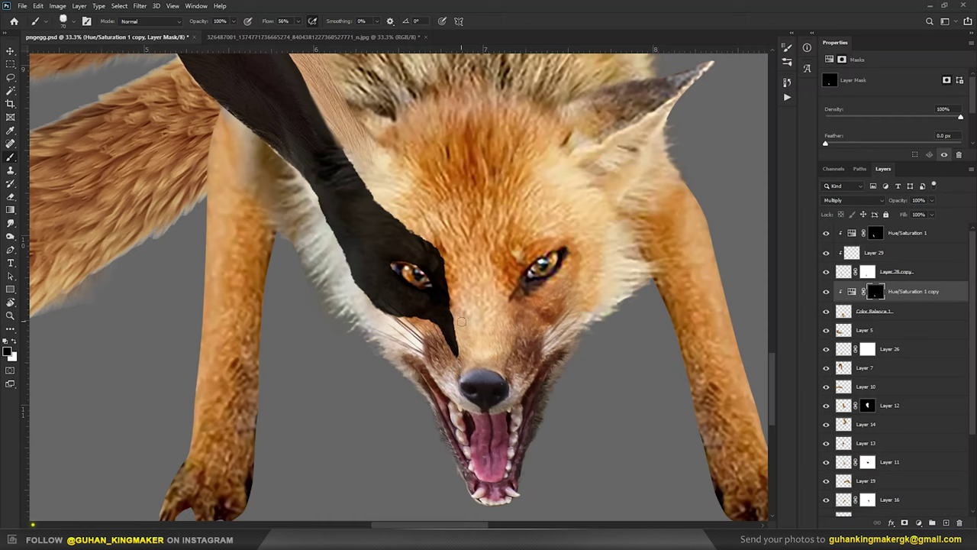
{"action": "key", "text": "ctrl+minus"}
{"action": "key", "text": "ctrl+minus"}
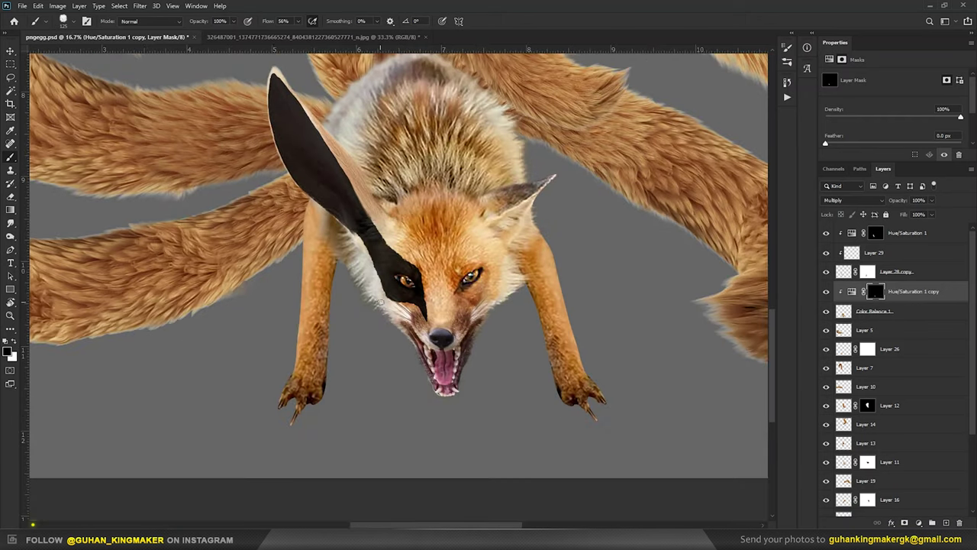
On the top Hue/Saturation 1 layer, paint a black stripe from under the right eye toward the ear.
{"action": "key", "text": "alt+period"}
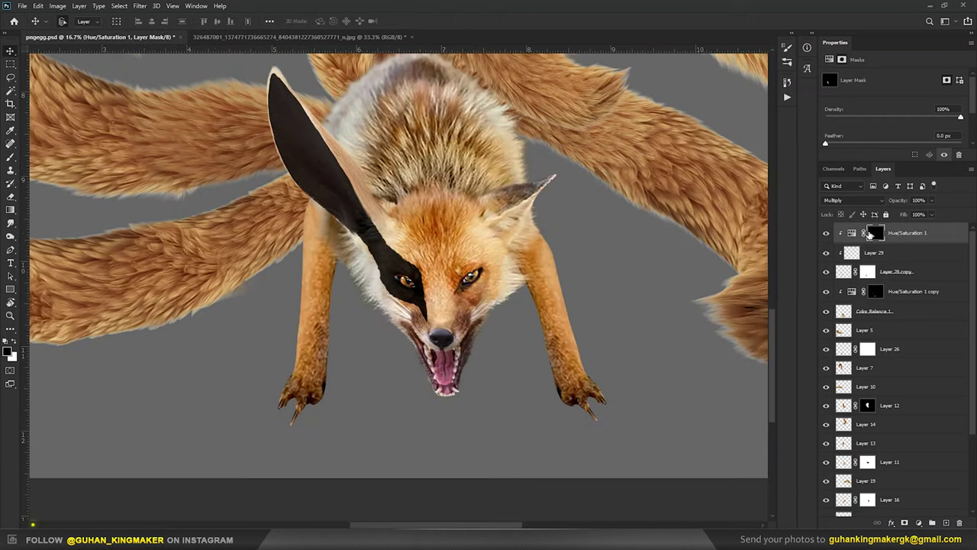
{"action": "key", "text": "v"}
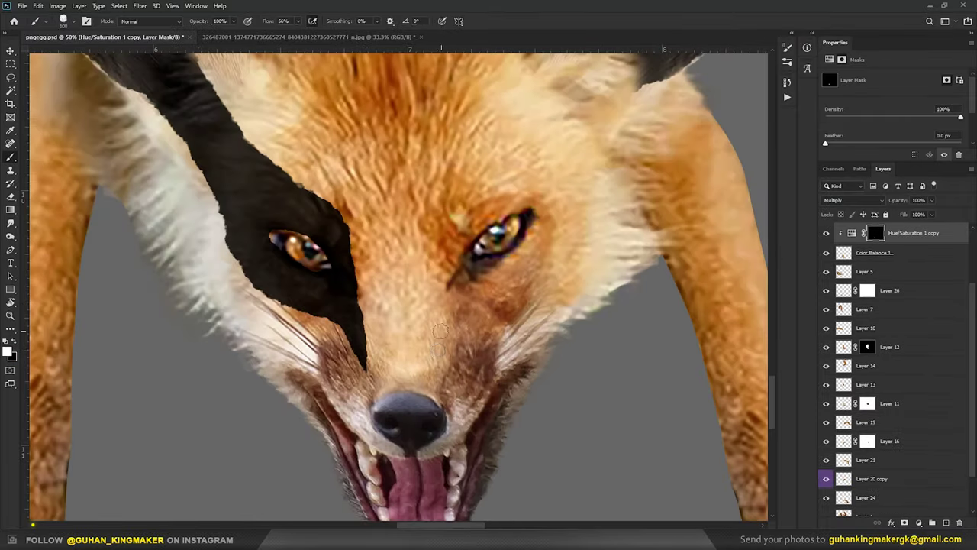
{"action": "mouse_move", "coordinate": [441, 353]}
{"action": "left_mouse_down"}
{"action": "mouse_move", "coordinate": [474, 215]}
{"action": "mouse_move", "coordinate": [519, 200]}
{"action": "mouse_move", "coordinate": [490, 192]}
{"action": "left_mouse_up"}
{"action": "scroll", "coordinate": [491, 192], "scroll_direction": "up", "scroll_amount": 3}
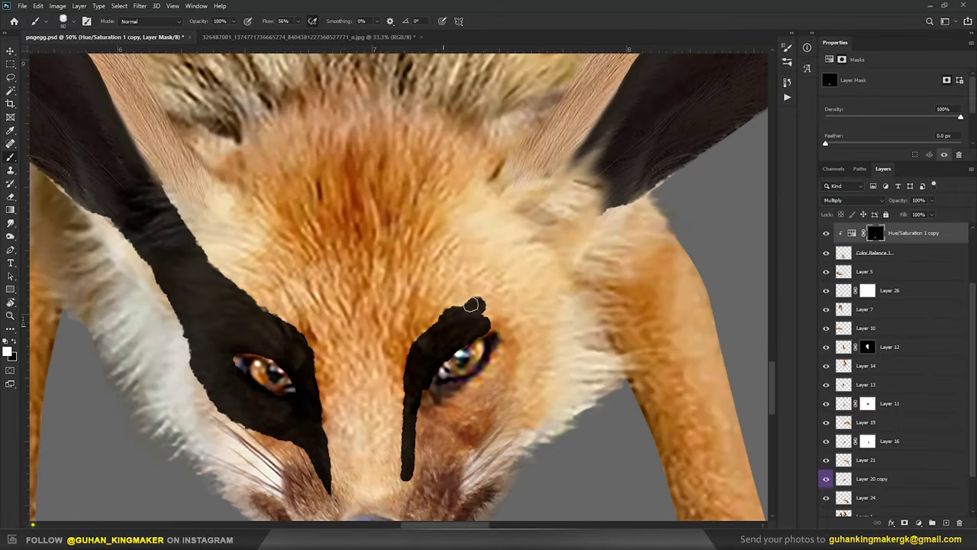
{"action": "mouse_move", "coordinate": [475, 305]}
{"action": "left_mouse_down"}
{"action": "mouse_move", "coordinate": [610, 153]}
{"action": "mouse_move", "coordinate": [534, 260]}
{"action": "mouse_move", "coordinate": [522, 255]}
{"action": "left_mouse_up"}
{"action": "scroll", "coordinate": [521, 255], "scroll_direction": "down", "scroll_amount": 2}
{"action": "mouse_move", "coordinate": [443, 343]}
{"action": "left_mouse_down"}
{"action": "mouse_move", "coordinate": [415, 403]}
{"action": "mouse_move", "coordinate": [494, 351]}
{"action": "mouse_move", "coordinate": [483, 288]}
{"action": "mouse_move", "coordinate": [500, 239]}
{"action": "left_mouse_up"}
{"action": "scroll", "coordinate": [297, 332], "scroll_direction": "down", "scroll_amount": 2}
{"action": "left_click_drag", "start_coordinate": [468, 313], "coordinate": [544, 183]}
{"action": "scroll", "coordinate": [437, 311], "scroll_direction": "down", "scroll_amount": 3}
{"action": "scroll", "coordinate": [437, 311], "scroll_direction": "up", "scroll_amount": 1}
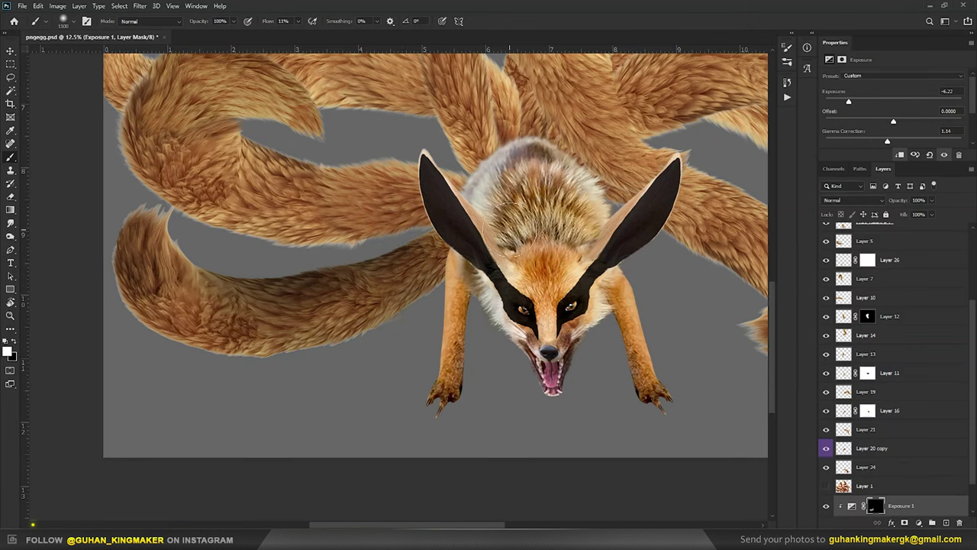
Paint white on the Exposure mask with a soft brush to darken the lower-left tail.
{"action": "scroll", "coordinate": [393, 282], "scroll_direction": "down", "scroll_amount": 1}
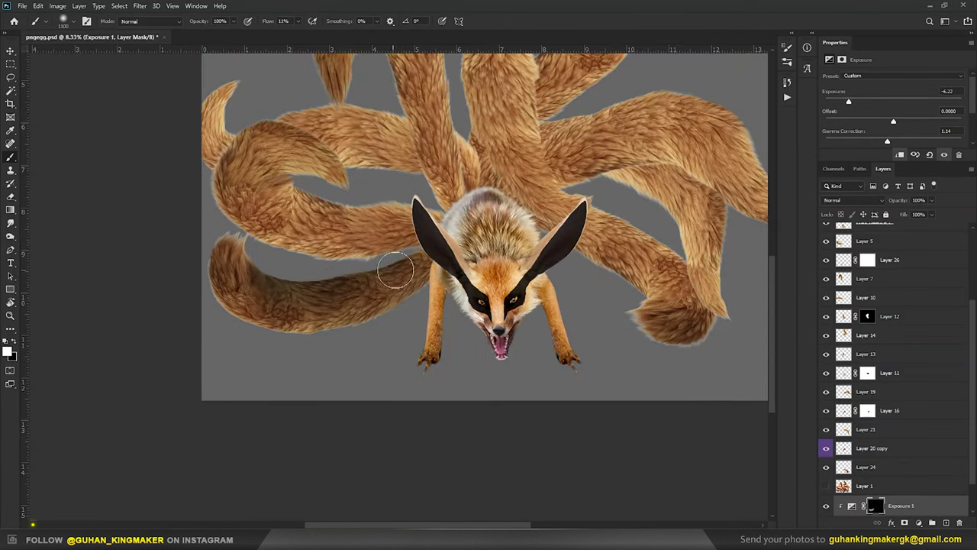
{"action": "key", "text": "x"}
{"action": "key", "text": "bracketright"}
{"action": "key", "text": "bracketright"}
{"action": "key", "text": "bracketright"}
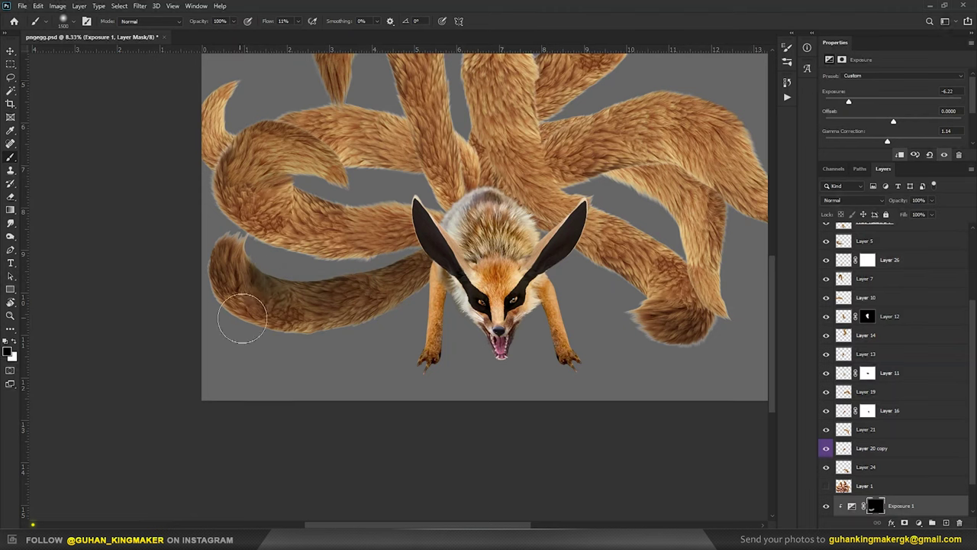
{"action": "key", "text": "x"}
{"action": "key", "text": "bracketleft"}
{"action": "key", "text": "bracketleft"}
{"action": "left_click_drag", "start_coordinate": [264, 303], "coordinate": [444, 242]}
{"action": "key", "text": "bracketright"}
{"action": "key", "text": "bracketright"}
{"action": "key", "text": "bracketright"}
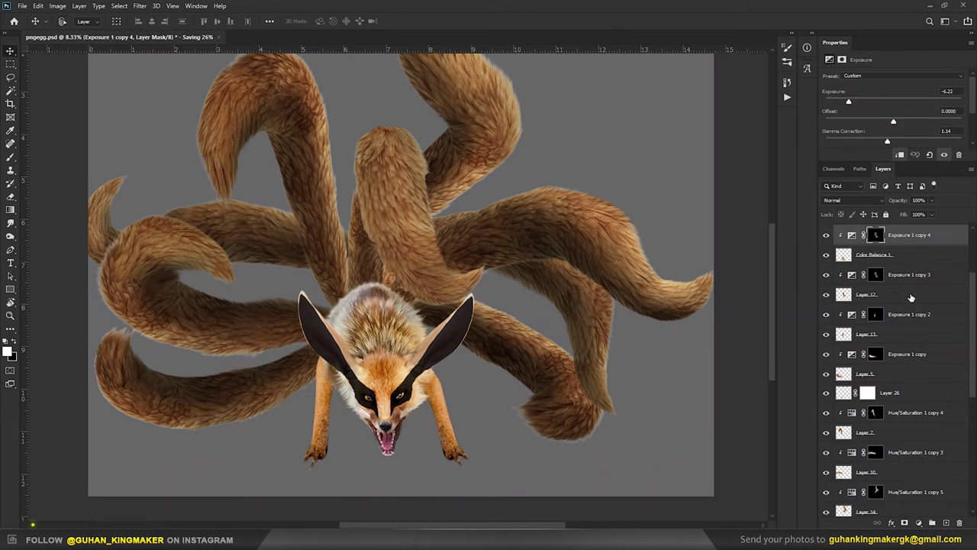
Darken the fox's head fur, chest, face and muzzle on a duplicated Exposure layer.
{"action": "key", "text": "b"}
{"action": "mouse_move", "coordinate": [305, 336]}
{"action": "left_mouse_down"}
{"action": "mouse_move", "coordinate": [351, 306]}
{"action": "mouse_move", "coordinate": [397, 321]}
{"action": "mouse_move", "coordinate": [351, 328]}
{"action": "mouse_move", "coordinate": [359, 428]}
{"action": "left_mouse_up"}
{"action": "mouse_move", "coordinate": [348, 392]}
{"action": "left_mouse_down"}
{"action": "mouse_move", "coordinate": [441, 358]}
{"action": "mouse_move", "coordinate": [405, 306]}
{"action": "mouse_move", "coordinate": [352, 283]}
{"action": "mouse_move", "coordinate": [350, 349]}
{"action": "left_mouse_up"}
{"action": "key", "text": "v"}
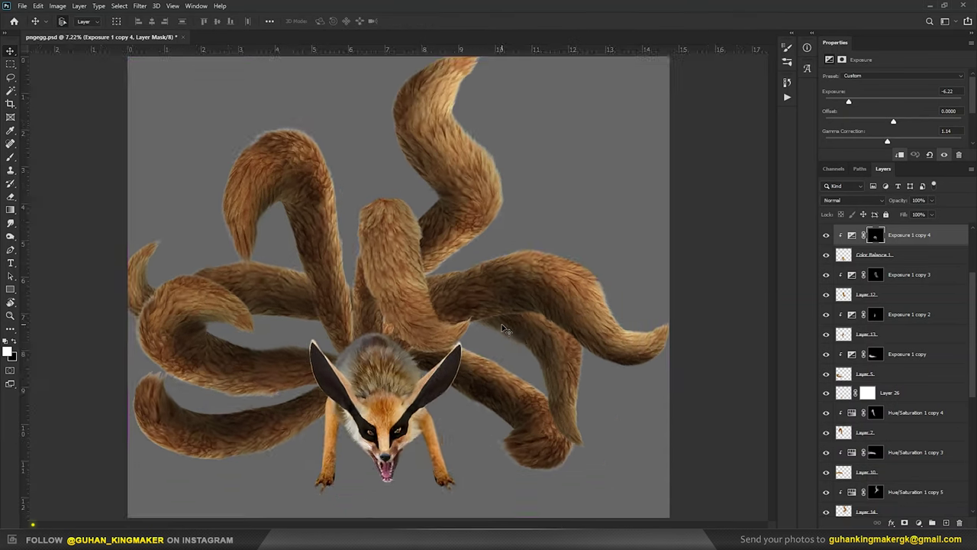
{"action": "scroll", "coordinate": [512, 359], "scroll_direction": "down", "scroll_amount": 3}
{"action": "scroll", "coordinate": [388, 410], "scroll_direction": "up", "scroll_amount": 2}
{"action": "key", "text": "b"}
{"action": "mouse_move", "coordinate": [388, 410]}
{"action": "left_mouse_down"}
{"action": "mouse_move", "coordinate": [359, 428]}
{"action": "mouse_move", "coordinate": [393, 491]}
{"action": "mouse_move", "coordinate": [418, 412]}
{"action": "left_mouse_up"}
{"action": "mouse_move", "coordinate": [346, 424]}
{"action": "left_mouse_down"}
{"action": "mouse_move", "coordinate": [382, 438]}
{"action": "mouse_move", "coordinate": [393, 500]}
{"action": "left_mouse_up"}
{"action": "left_click_drag", "start_coordinate": [415, 446], "coordinate": [370, 338]}
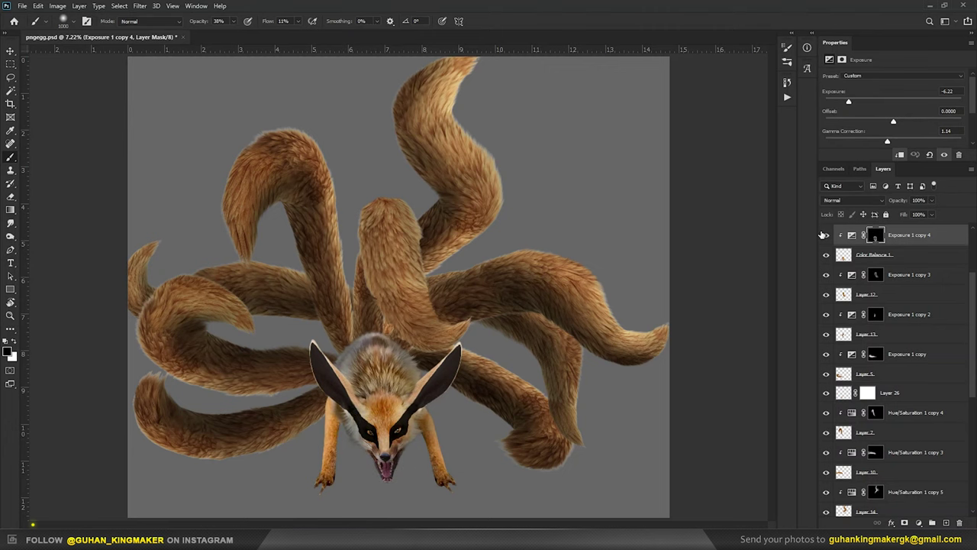
{"action": "key", "text": "x"}
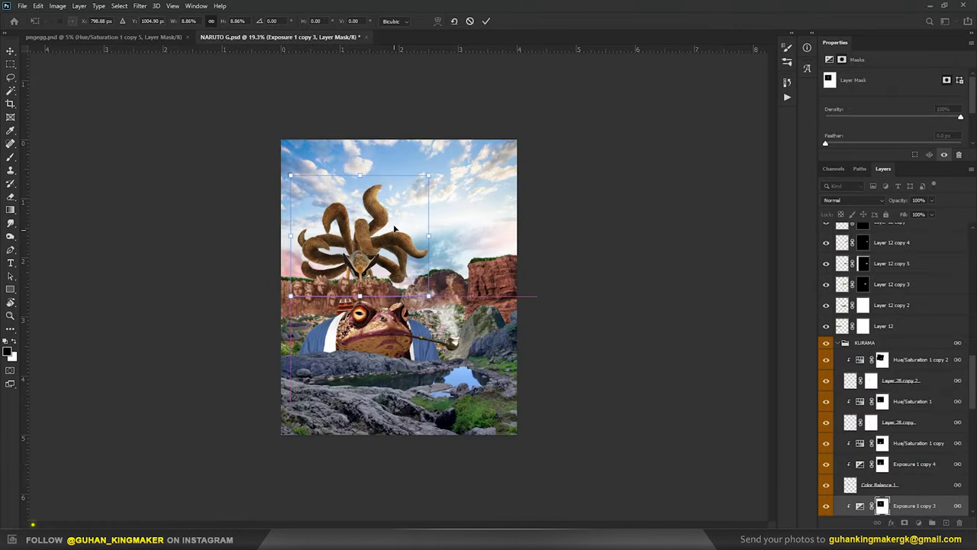
Rotate and position the fox group above the carved-faces cliff.
{"action": "mouse_move", "coordinate": [381, 203]}
{"action": "left_mouse_down"}
{"action": "mouse_move", "coordinate": [468, 207]}
{"action": "mouse_move", "coordinate": [464, 197]}
{"action": "left_mouse_up"}
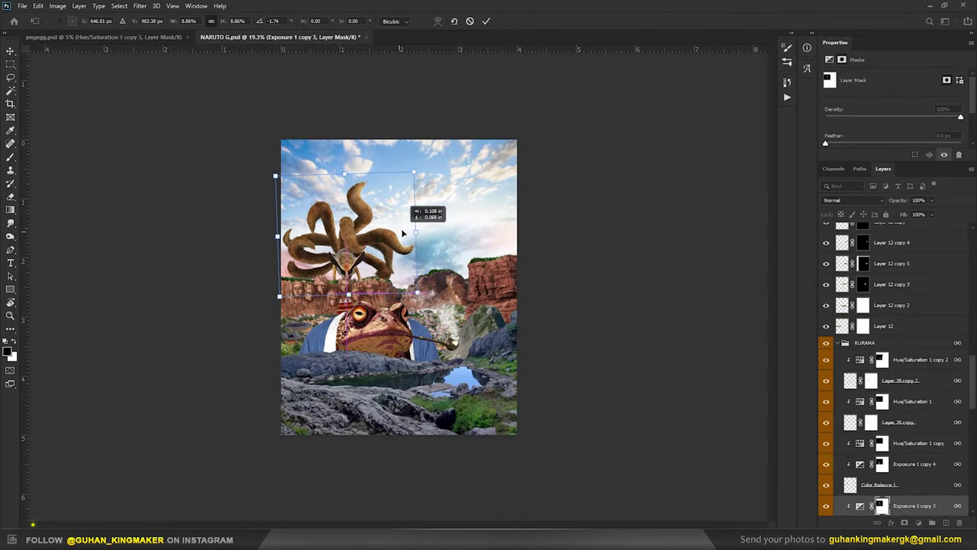
{"action": "left_click_drag", "start_coordinate": [393, 221], "coordinate": [406, 237]}
{"action": "key", "text": "Return"}
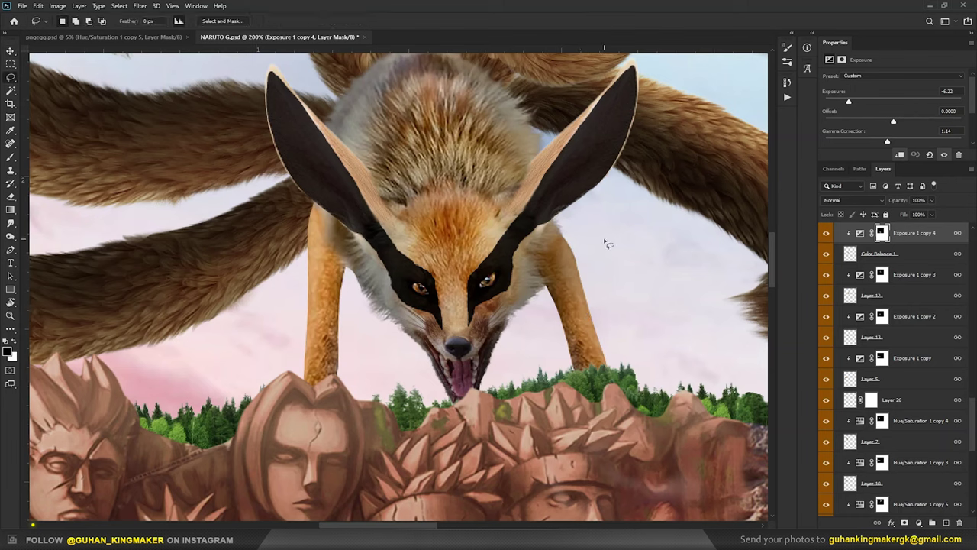
Copy the outlined ear piece to its own layer and rotate it into place.
{"action": "key", "text": "ctrl+j"}
{"action": "key", "text": "ctrl+t"}
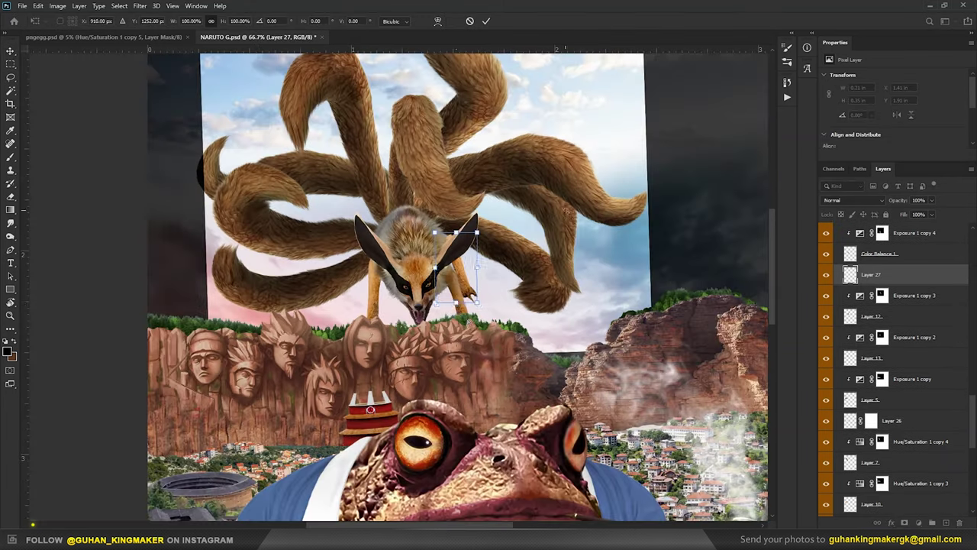
{"action": "left_click_drag", "start_coordinate": [489, 229], "coordinate": [467, 216]}
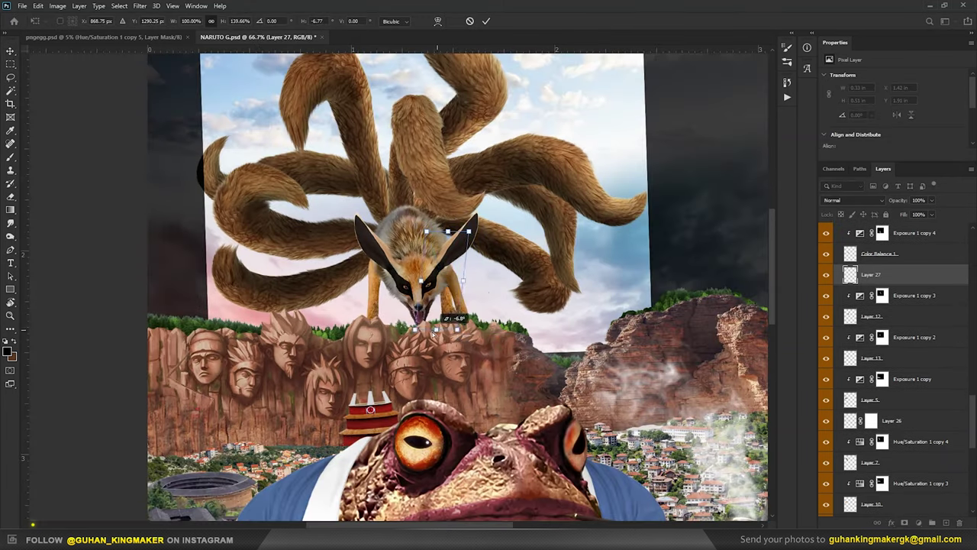
{"action": "key", "text": "Return"}
Duplicate the ear piece, flip it horizontally onto the left ear, and mask it.
{"action": "key", "text": "ctrl+j"}
{"action": "key", "text": "ctrl+t"}
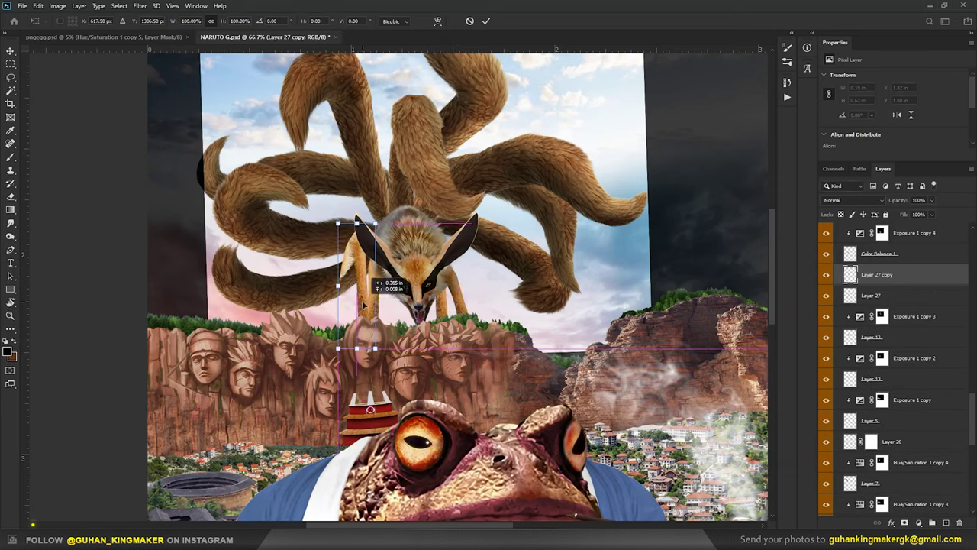
{"action": "mouse_move", "coordinate": [450, 228]}
{"action": "left_mouse_down"}
{"action": "mouse_move", "coordinate": [375, 239]}
{"action": "mouse_move", "coordinate": [379, 227]}
{"action": "left_mouse_up"}
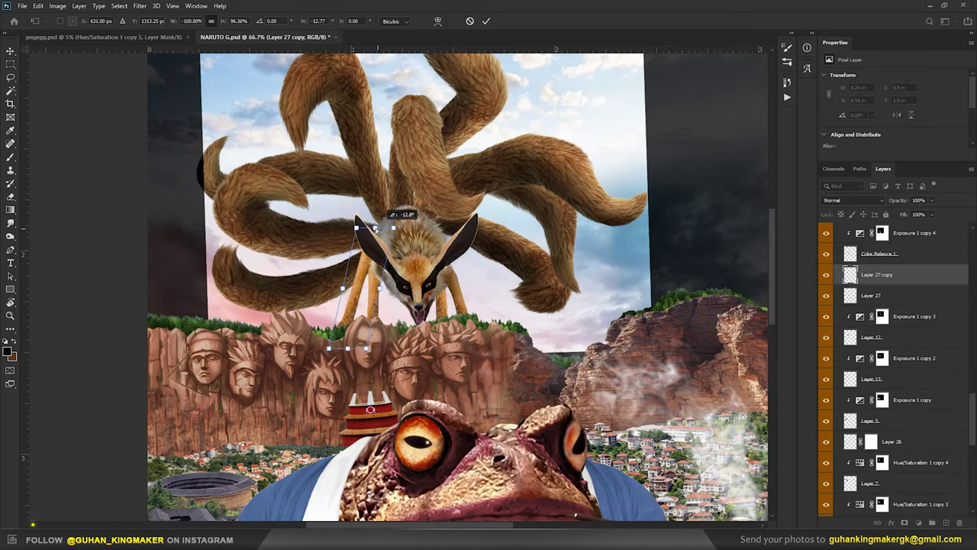
{"action": "key", "text": "Return"}
{"action": "key", "text": "ctrl+plus"}
{"action": "key", "text": "ctrl+plus"}
{"action": "key", "text": "ctrl+plus"}
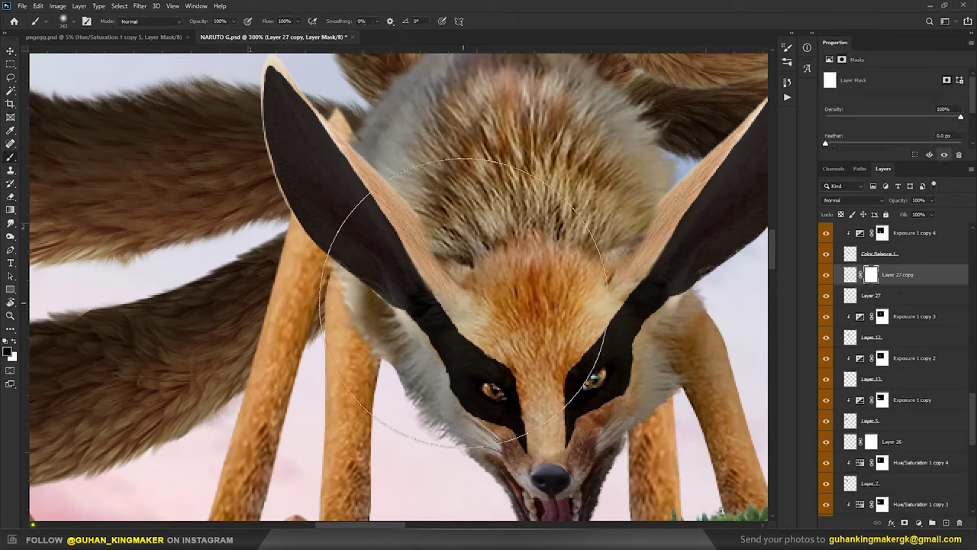
{"action": "key", "text": "b"}
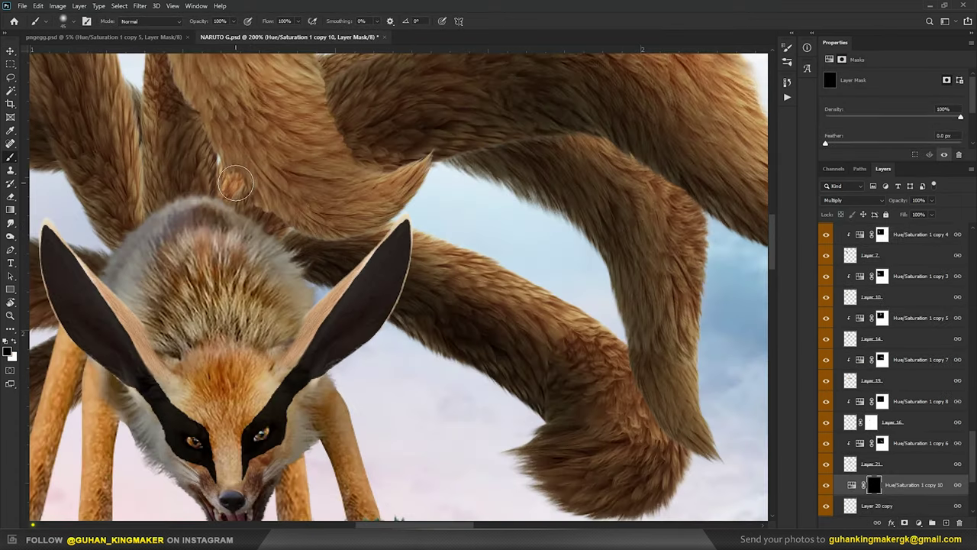
Try a dark shading stroke on a tail, undo it, and adjust the smoke layer's colour.
{"action": "left_click_drag", "start_coordinate": [229, 194], "coordinate": [240, 159]}
{"action": "key", "text": "ctrl+z"}
{"action": "left_click", "coordinate": [299, 21]}
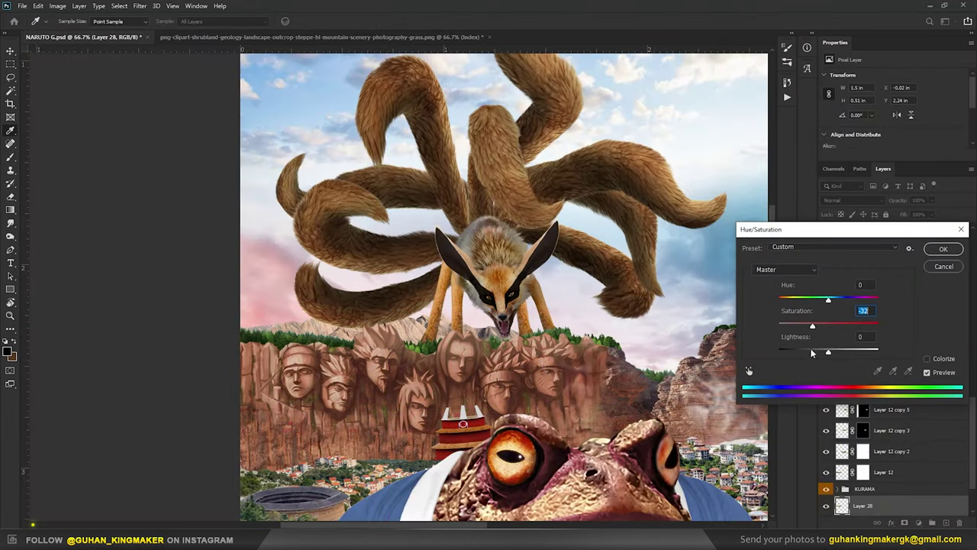
{"action": "key", "text": "ctrl+b"}
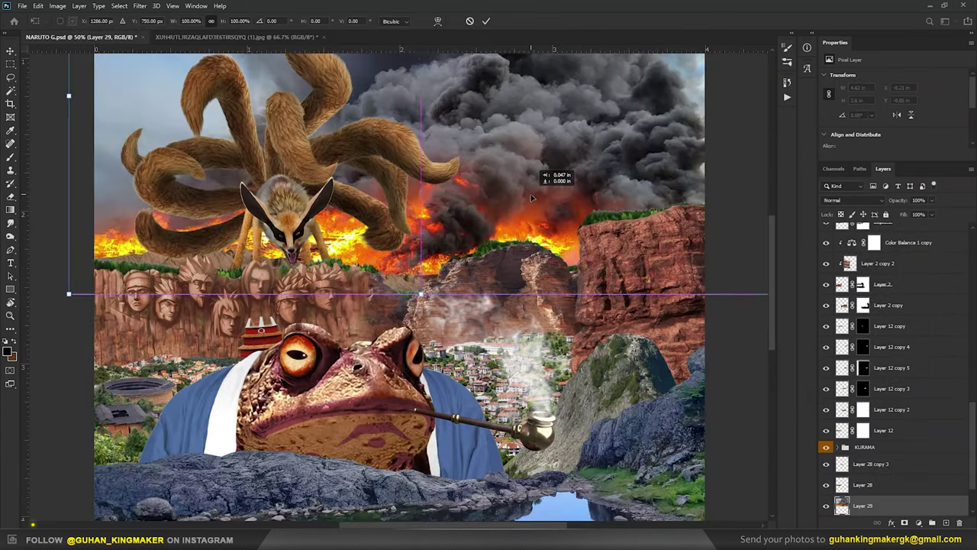
Position the fire-and-smoke image behind the fox and warp it to fit the scene.
{"action": "left_click_drag", "start_coordinate": [532, 199], "coordinate": [535, 204]}
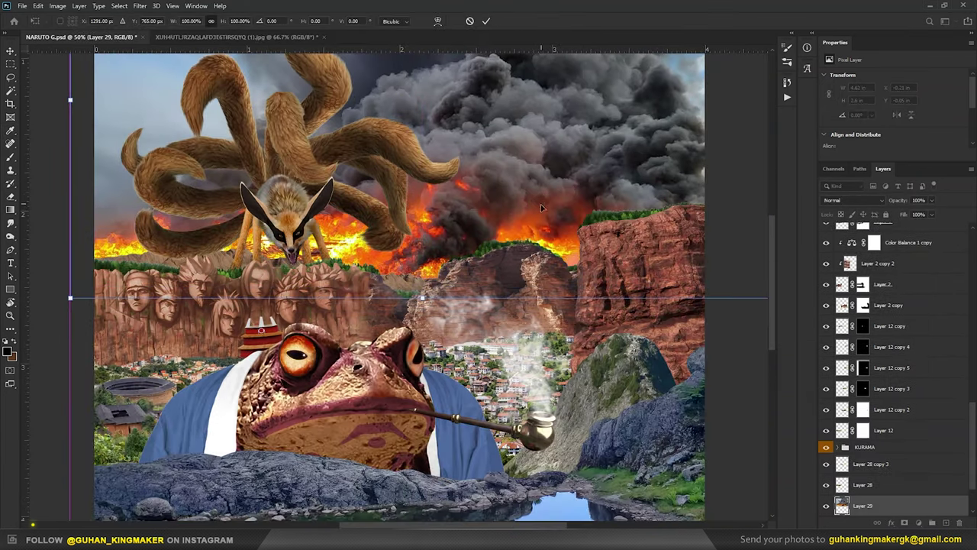
{"action": "key", "text": "ctrl+minus"}
{"action": "right_click", "coordinate": [542, 210]}
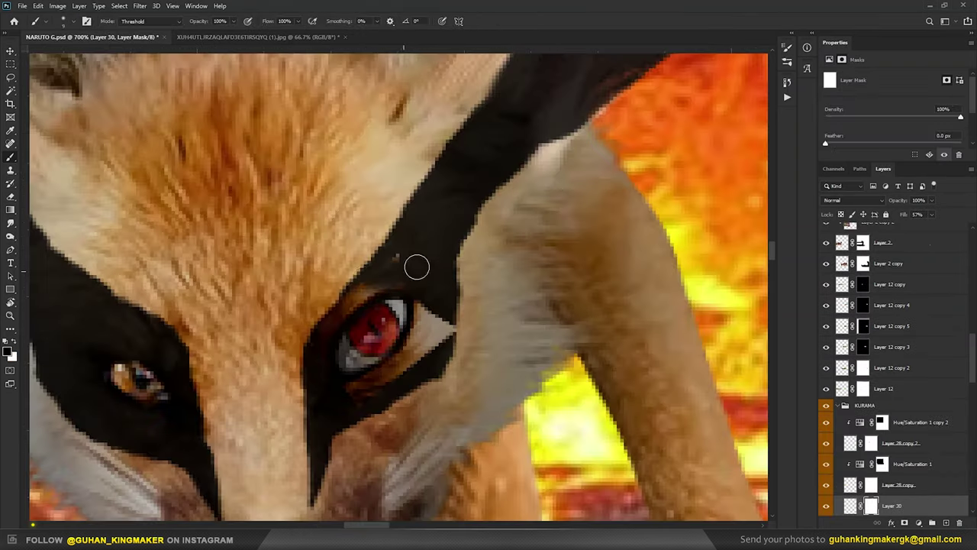
{"action": "left_click_drag", "start_coordinate": [417, 267], "coordinate": [367, 282]}
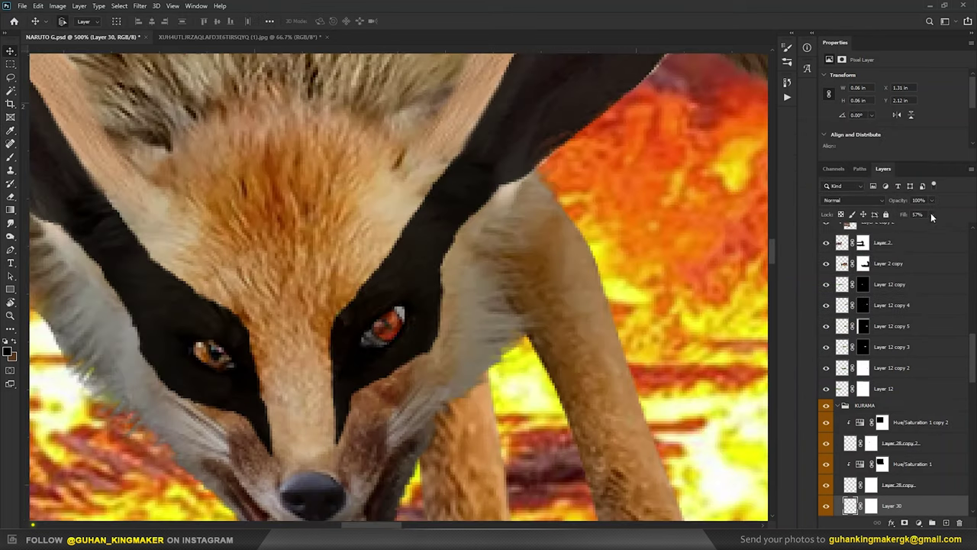
Rotate the copied red eye to match the fox's face and raise the brush flow.
{"action": "left_click_drag", "start_coordinate": [436, 268], "coordinate": [447, 320]}
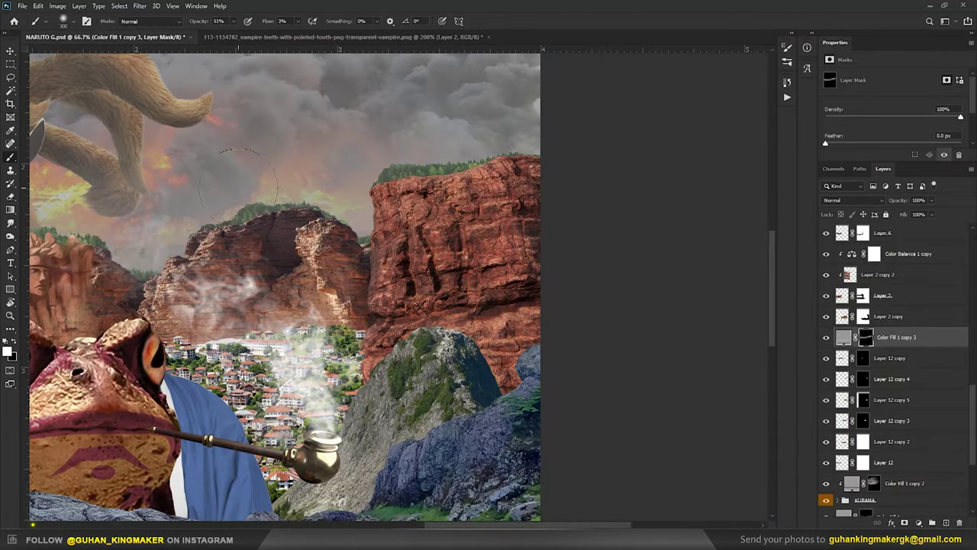
{"action": "key", "text": "ctrl+minus"}
{"action": "key", "text": "ctrl+minus"}
{"action": "key", "text": "shift+4"}
{"action": "key", "text": "shift+3"}
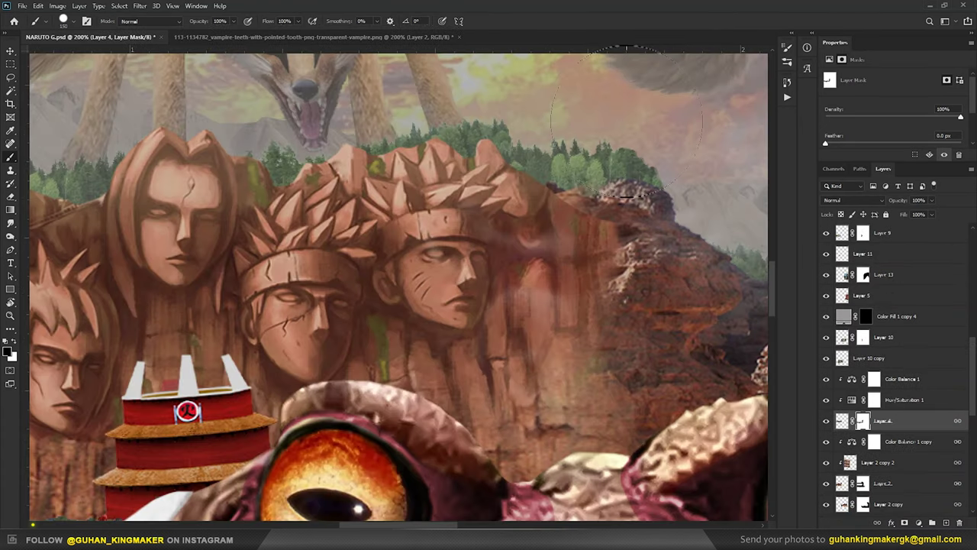
Paint Layer 4's mask to blend the cliff top into the Hokage rock.
{"action": "mouse_move", "coordinate": [522, 174]}
{"action": "left_mouse_down"}
{"action": "mouse_move", "coordinate": [554, 172]}
{"action": "mouse_move", "coordinate": [607, 202]}
{"action": "mouse_move", "coordinate": [606, 191]}
{"action": "left_mouse_up"}
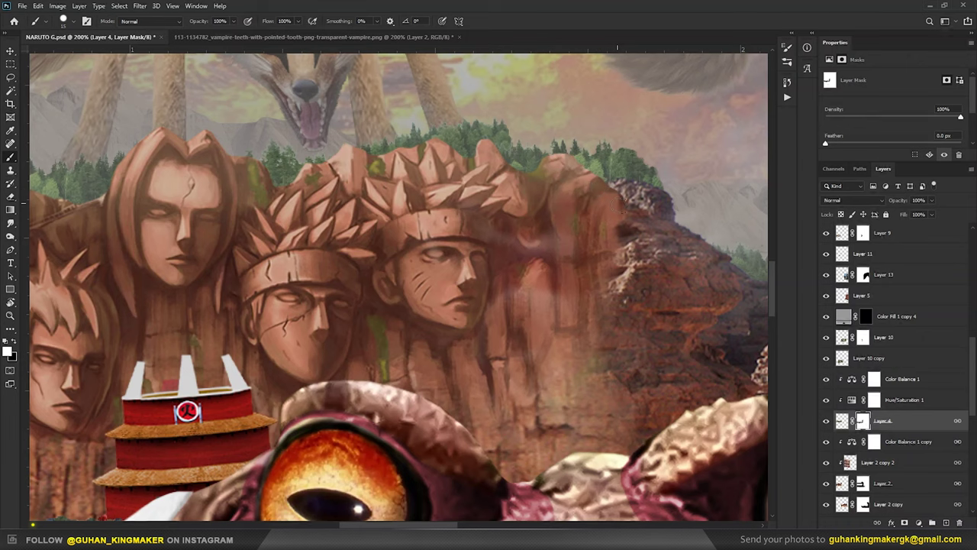
{"action": "key", "text": "ctrl+minus"}
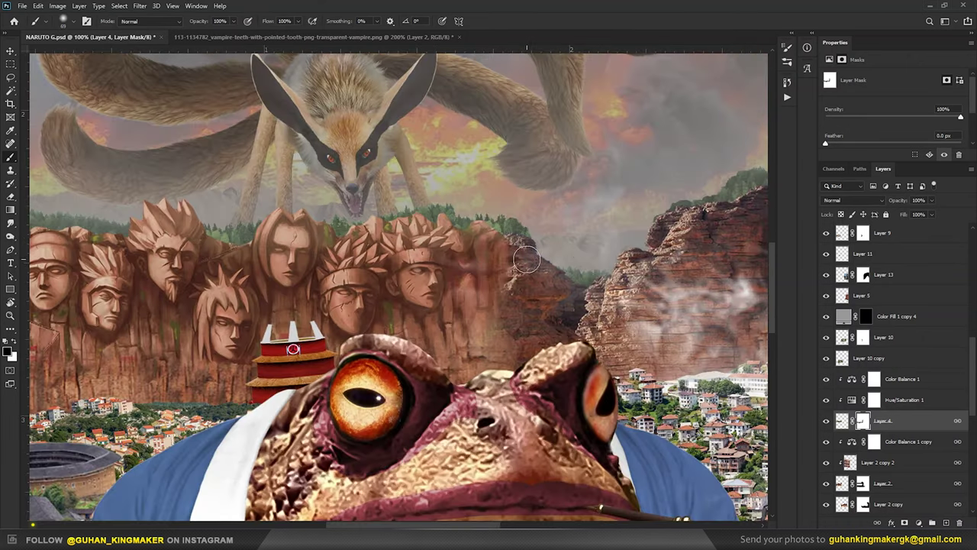
{"action": "key", "text": "s"}
{"action": "scroll", "coordinate": [284, 304], "scroll_direction": "up", "scroll_amount": 5}
{"action": "left_click_drag", "start_coordinate": [213, 333], "coordinate": [480, 372]}
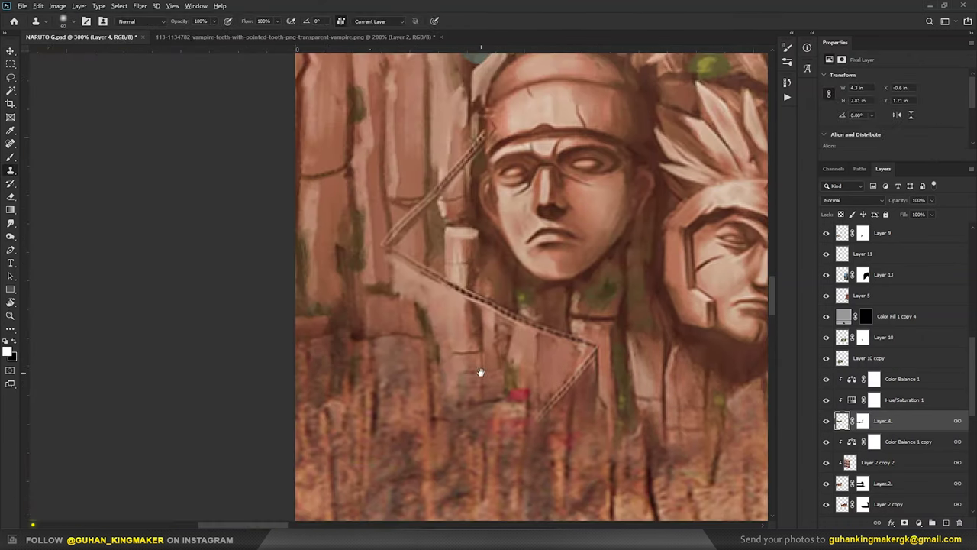
{"action": "key", "text": "ctrl+minus"}
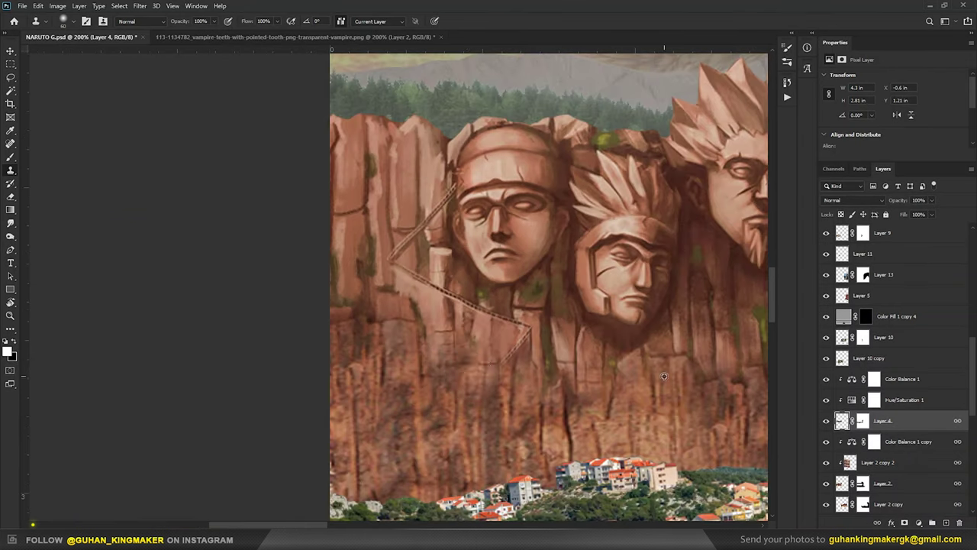
{"action": "scroll", "coordinate": [179, 193], "scroll_direction": "up", "scroll_amount": 2}
Heal and clone rock texture over the zig-zag stairway and the dark ledge line.
{"action": "key", "text": "j"}
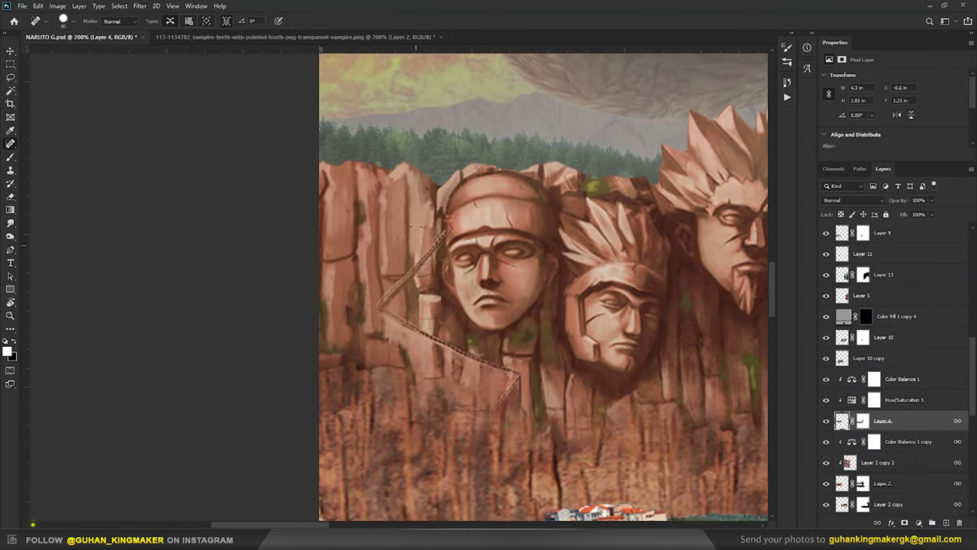
{"action": "left_click_drag", "start_coordinate": [406, 276], "coordinate": [442, 240]}
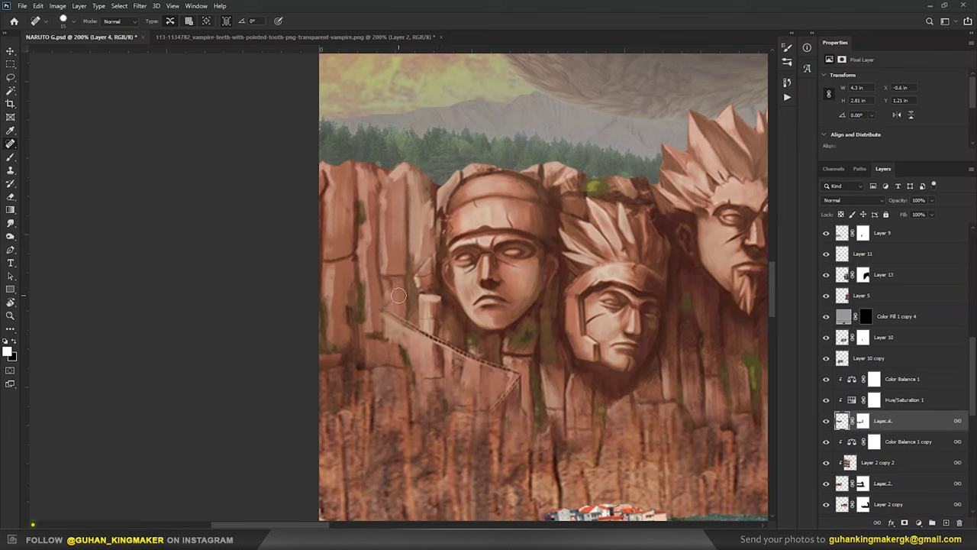
{"action": "mouse_move", "coordinate": [381, 309]}
{"action": "left_mouse_down"}
{"action": "mouse_move", "coordinate": [519, 375]}
{"action": "mouse_move", "coordinate": [444, 352]}
{"action": "mouse_move", "coordinate": [381, 310]}
{"action": "left_mouse_up"}
{"action": "key", "text": "s"}
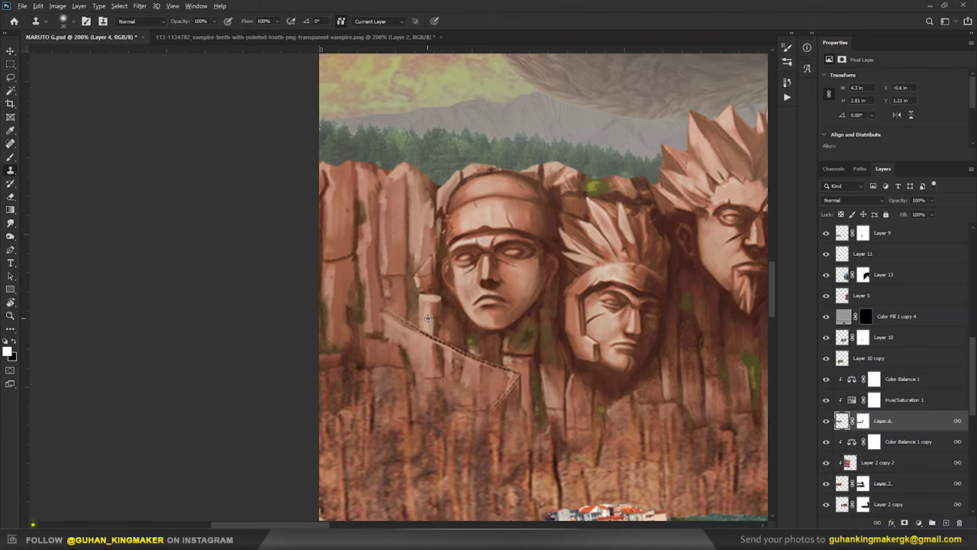
{"action": "left_click_drag", "start_coordinate": [404, 324], "coordinate": [402, 320]}
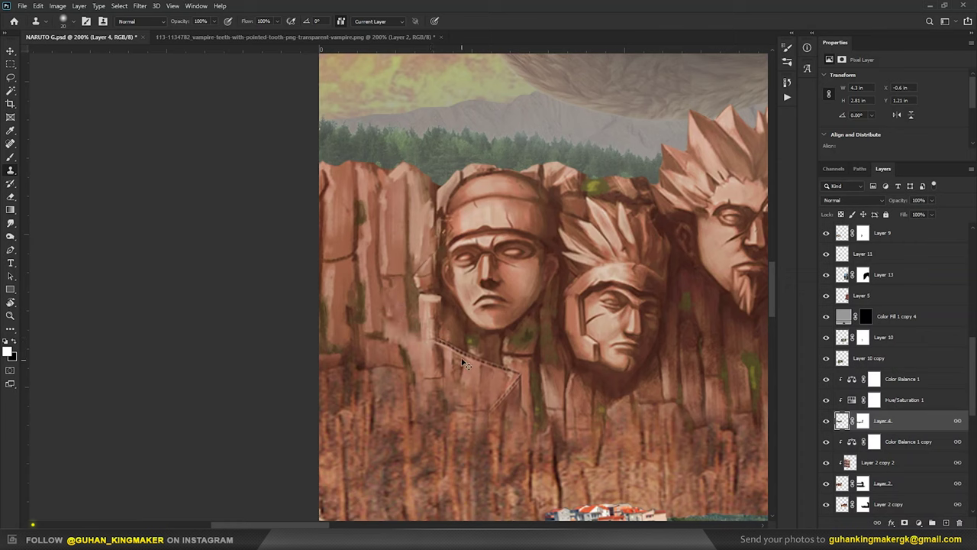
{"action": "left_click_drag", "start_coordinate": [438, 341], "coordinate": [486, 364]}
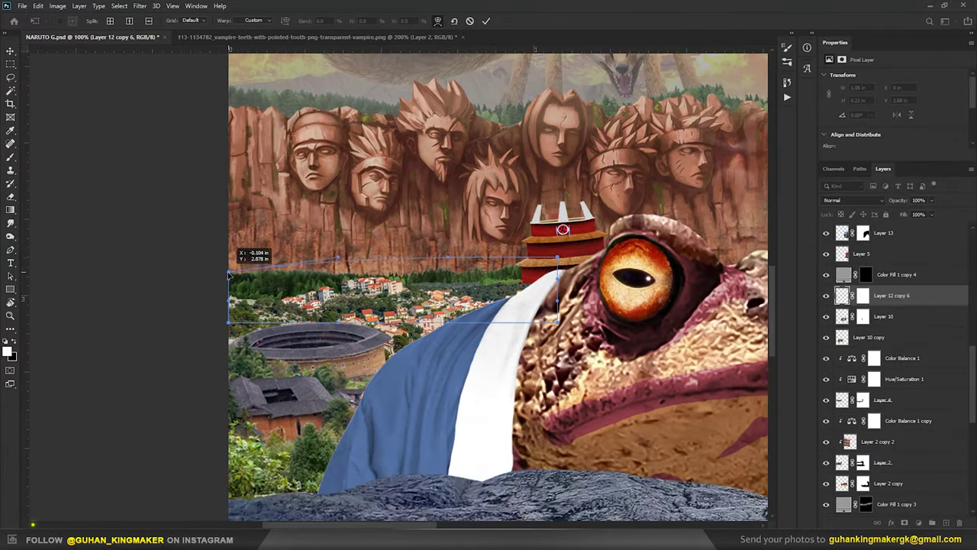
Warp the village strip under the rocks and shift the toad's hue from golden toward red.
{"action": "left_click_drag", "start_coordinate": [228, 302], "coordinate": [229, 279]}
{"action": "left_click_drag", "start_coordinate": [366, 275], "coordinate": [384, 287]}
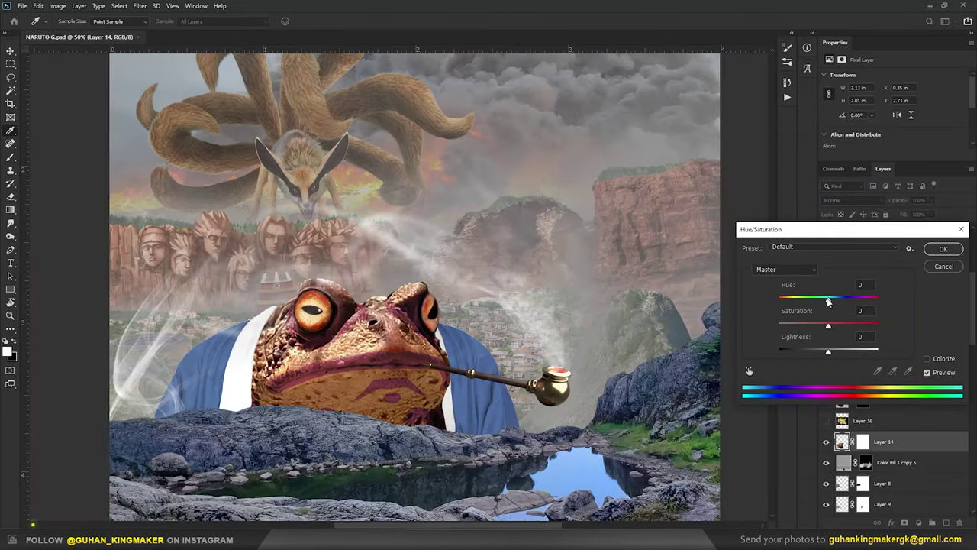
{"action": "left_click_drag", "start_coordinate": [829, 300], "coordinate": [821, 300]}
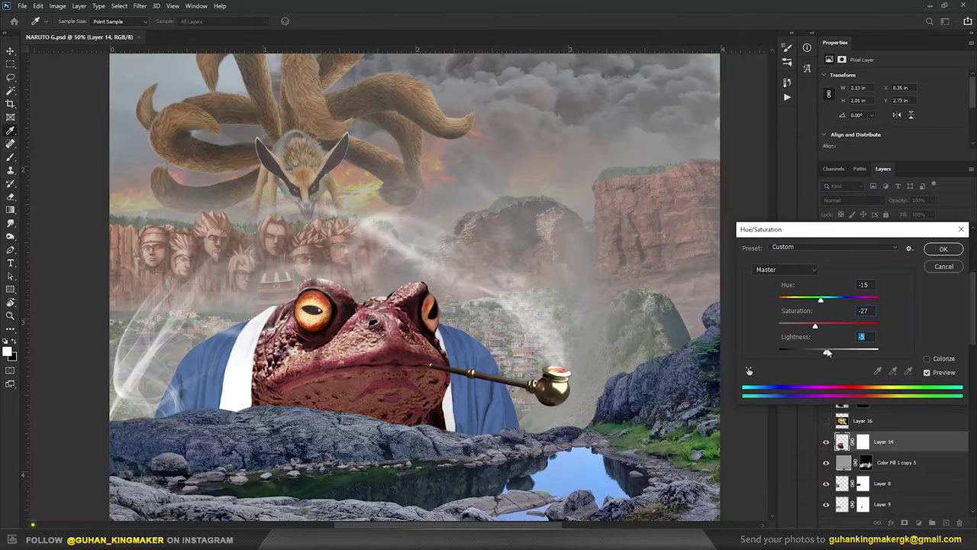
Set the toad copy to Multiply and push its hue further toward red.
{"action": "scroll", "coordinate": [848, 202], "scroll_direction": "down", "scroll_amount": 4}
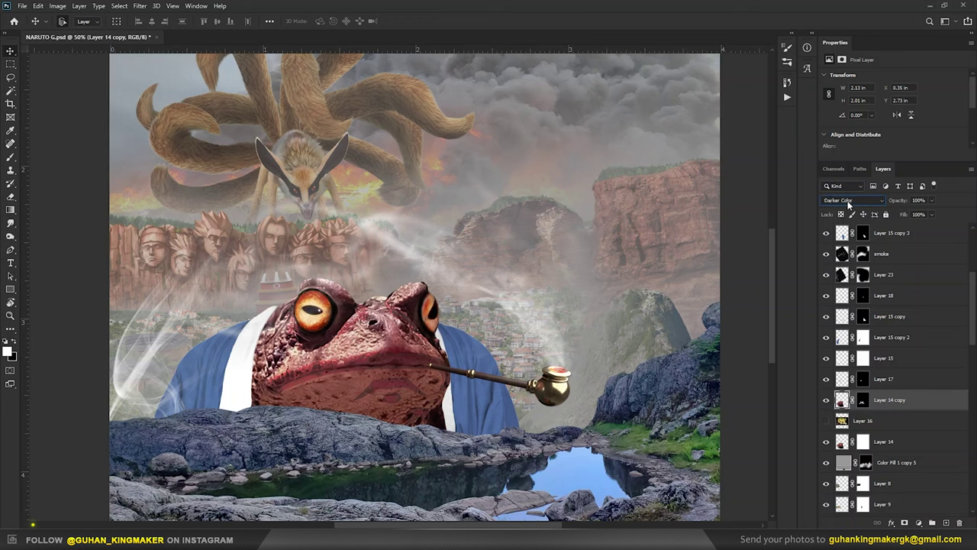
{"action": "scroll", "coordinate": [847, 202], "scroll_direction": "down", "scroll_amount": 4}
{"action": "scroll", "coordinate": [849, 201], "scroll_direction": "down", "scroll_amount": 4}
{"action": "scroll", "coordinate": [849, 202], "scroll_direction": "down", "scroll_amount": 4}
{"action": "left_click", "coordinate": [849, 201]}
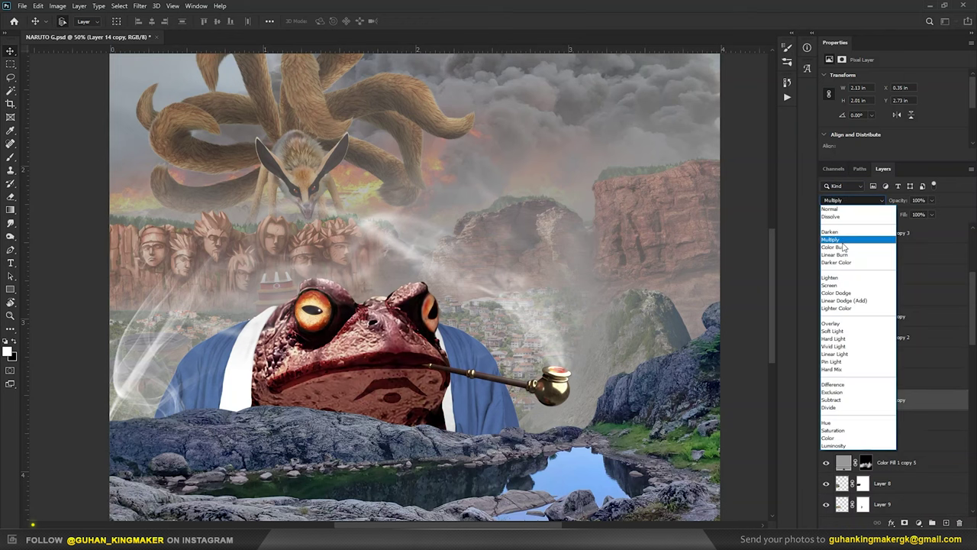
{"action": "left_click", "coordinate": [839, 232]}
{"action": "key", "text": "ctrl+u"}
{"action": "mouse_move", "coordinate": [828, 297]}
{"action": "left_mouse_down"}
{"action": "mouse_move", "coordinate": [807, 300]}
{"action": "mouse_move", "coordinate": [827, 294]}
{"action": "left_mouse_up"}
{"action": "key", "text": "Return"}
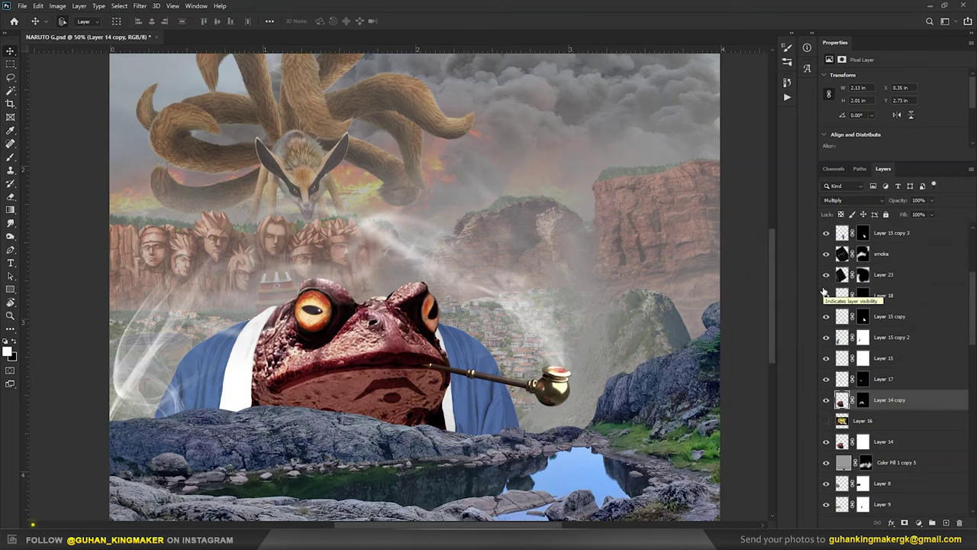
Deepen the toad copy with Levels and apply a Color Balance shift toward red.
{"action": "key", "text": "ctrl+l"}
{"action": "left_click_drag", "start_coordinate": [826, 248], "coordinate": [808, 248]}
{"action": "left_click_drag", "start_coordinate": [697, 247], "coordinate": [713, 247]}
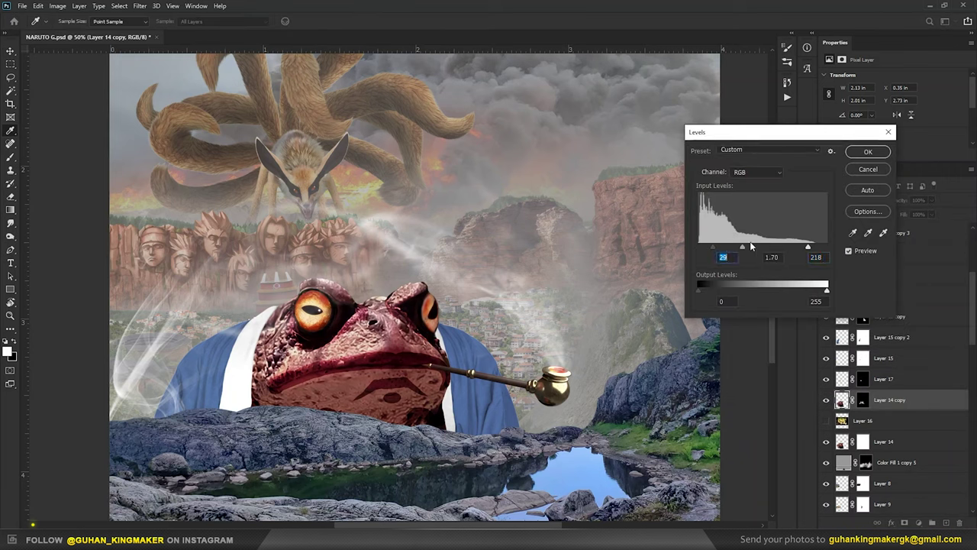
{"action": "left_click_drag", "start_coordinate": [808, 247], "coordinate": [803, 248]}
{"action": "key", "text": "Return"}
{"action": "key", "text": "ctrl+b"}
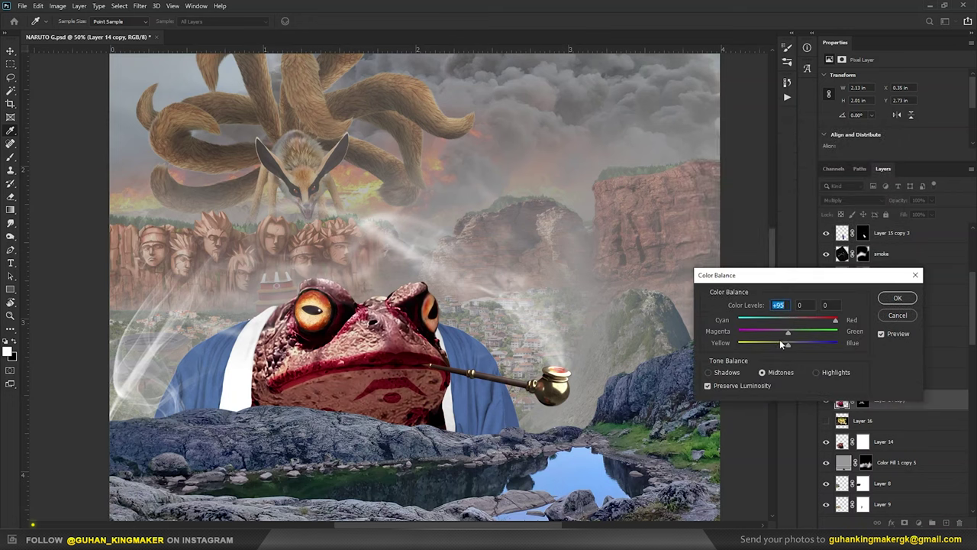
{"action": "key", "text": "Return"}
{"action": "key", "text": "ctrl+0"}
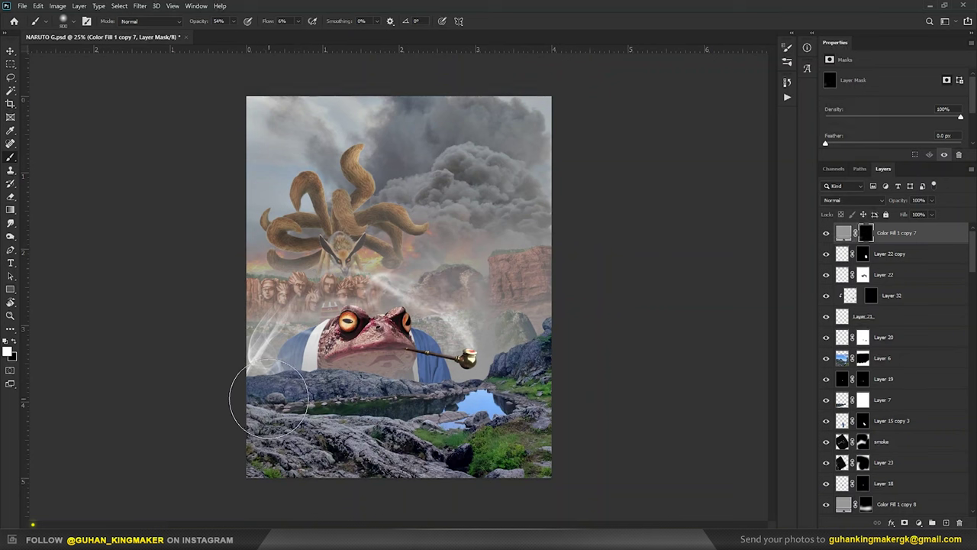
Paint light haze over the rock ledge and foreground rocks, then move the ninja upward.
{"action": "mouse_move", "coordinate": [324, 389]}
{"action": "left_mouse_down"}
{"action": "mouse_move", "coordinate": [259, 382]}
{"action": "mouse_move", "coordinate": [473, 390]}
{"action": "left_mouse_up"}
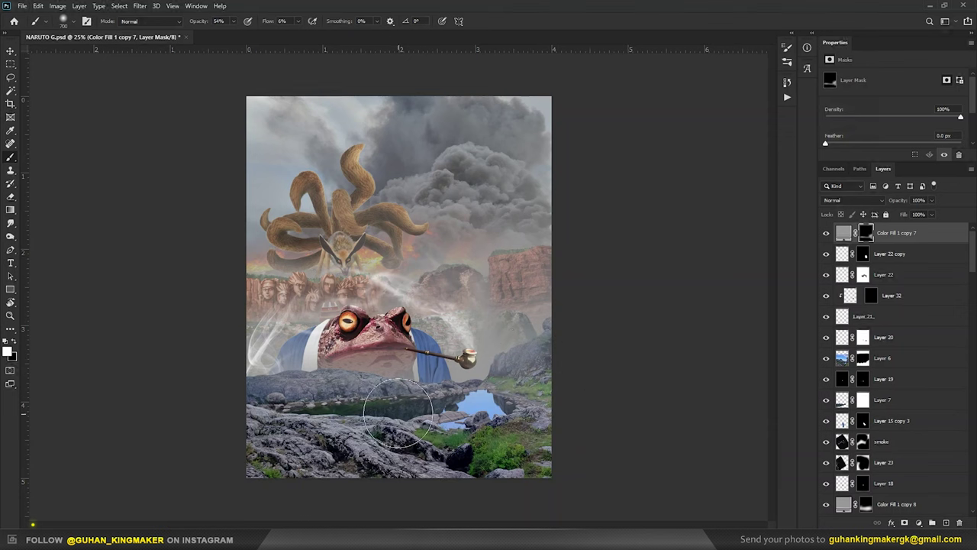
{"action": "left_click_drag", "start_coordinate": [397, 412], "coordinate": [560, 408]}
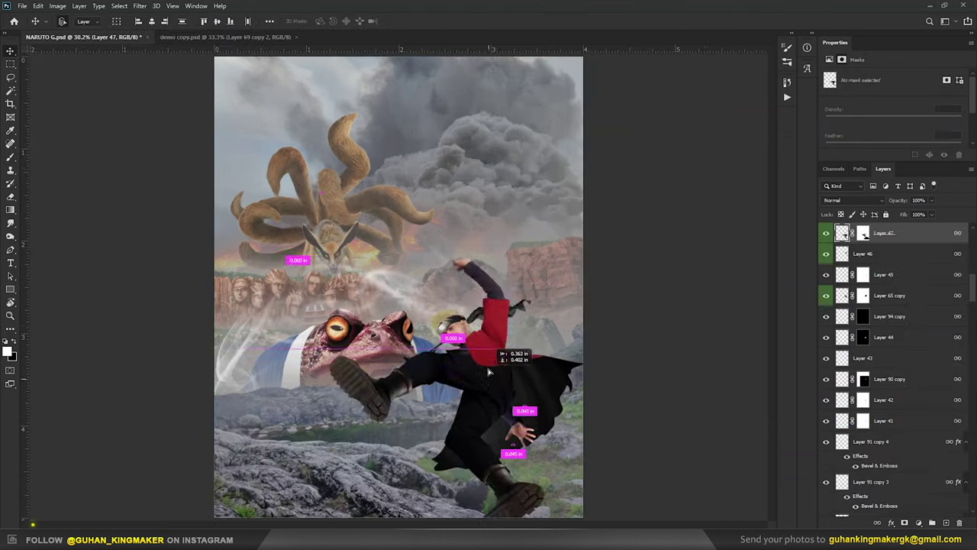
{"action": "mouse_move", "coordinate": [489, 370]}
{"action": "left_mouse_down"}
{"action": "mouse_move", "coordinate": [489, 168]}
{"action": "mouse_move", "coordinate": [487, 192]}
{"action": "left_mouse_up"}
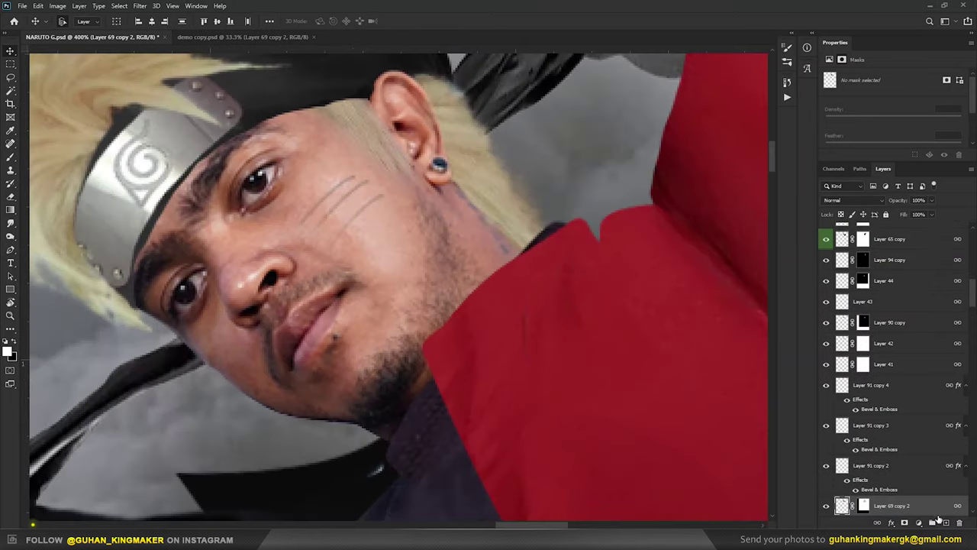
On a new retouch layer, spot-heal the blemish near the ninja's mustache.
{"action": "left_click", "coordinate": [945, 522]}
{"action": "key", "text": "j"}
{"action": "mouse_move", "coordinate": [336, 270]}
{"action": "left_mouse_down"}
{"action": "mouse_move", "coordinate": [348, 270]}
{"action": "mouse_move", "coordinate": [339, 283]}
{"action": "left_mouse_up"}
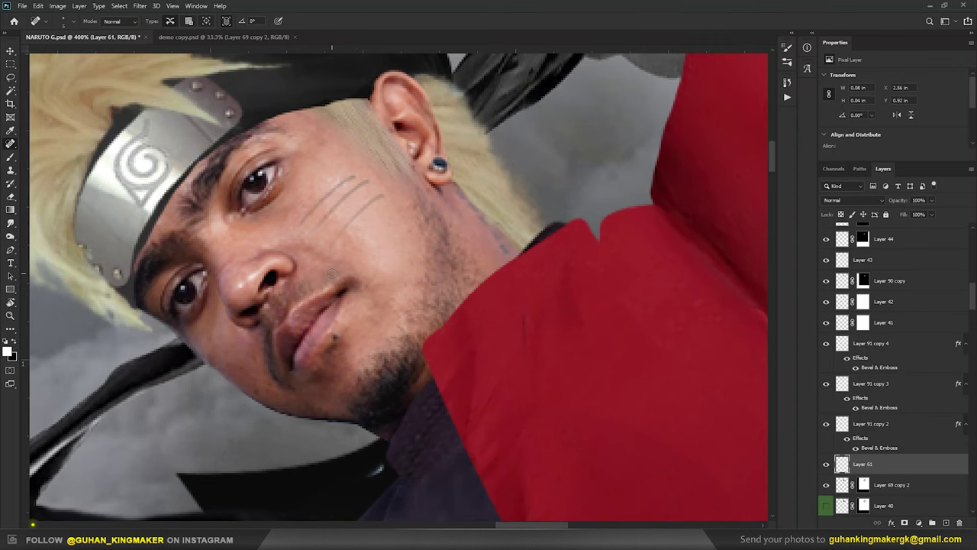
{"action": "scroll", "coordinate": [333, 273], "scroll_direction": "down", "scroll_amount": 2}
{"action": "left_click_drag", "start_coordinate": [269, 268], "coordinate": [397, 330]}
Clone over the face and spot-heal the dark blemish on the ninja's neck.
{"action": "key", "text": "s"}
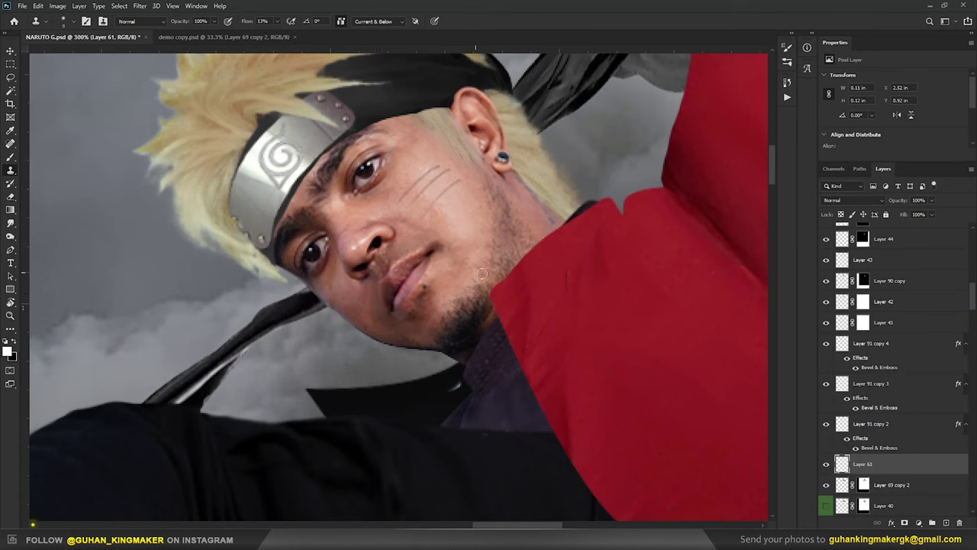
{"action": "left_click_drag", "start_coordinate": [482, 273], "coordinate": [425, 306]}
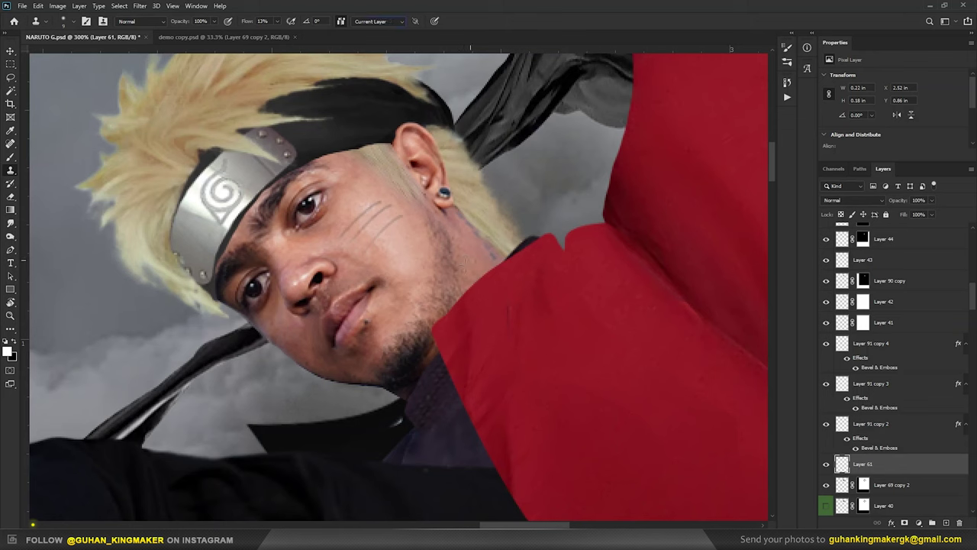
{"action": "key", "text": "alt+bracketleft"}
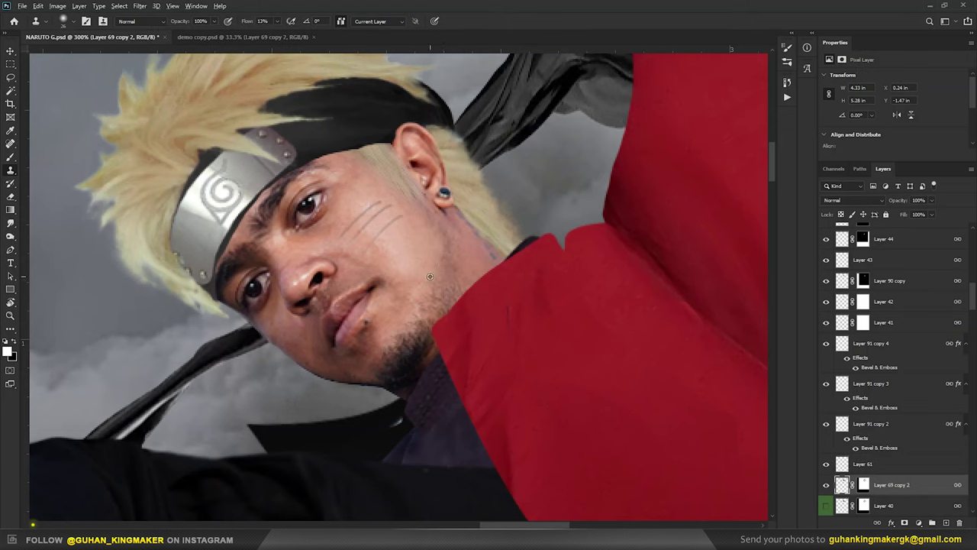
{"action": "key", "text": "j"}
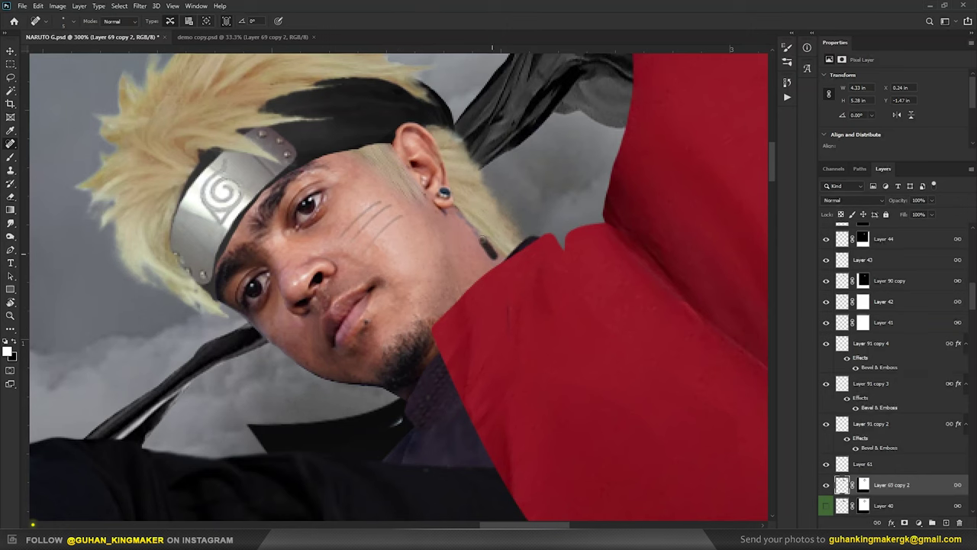
{"action": "left_click_drag", "start_coordinate": [483, 237], "coordinate": [494, 257]}
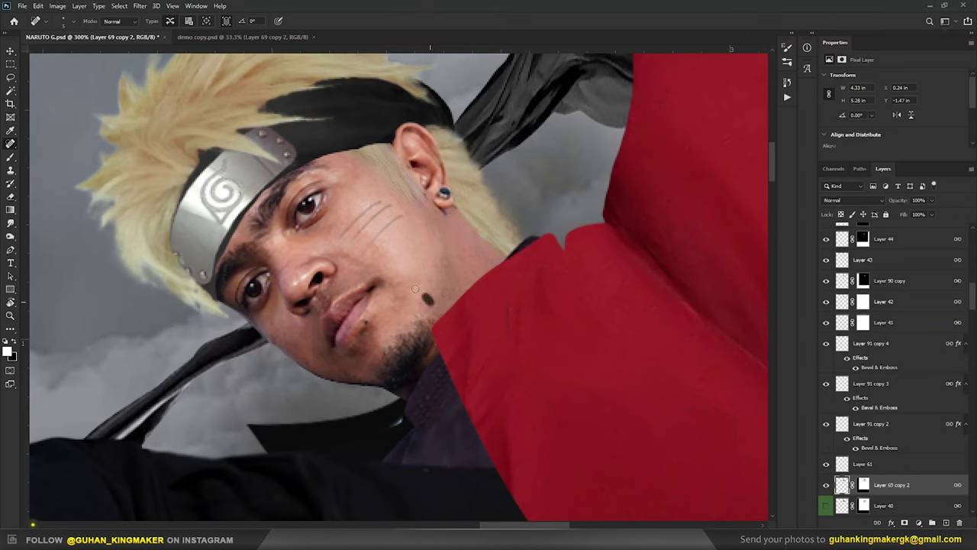
{"action": "key", "text": "ctrl+0"}
{"action": "key", "text": "ctrl+t"}
Give the rasengan layer Hue -31 and Saturation -48.
{"action": "key", "text": "Return"}
{"action": "key", "text": "ctrl+u"}
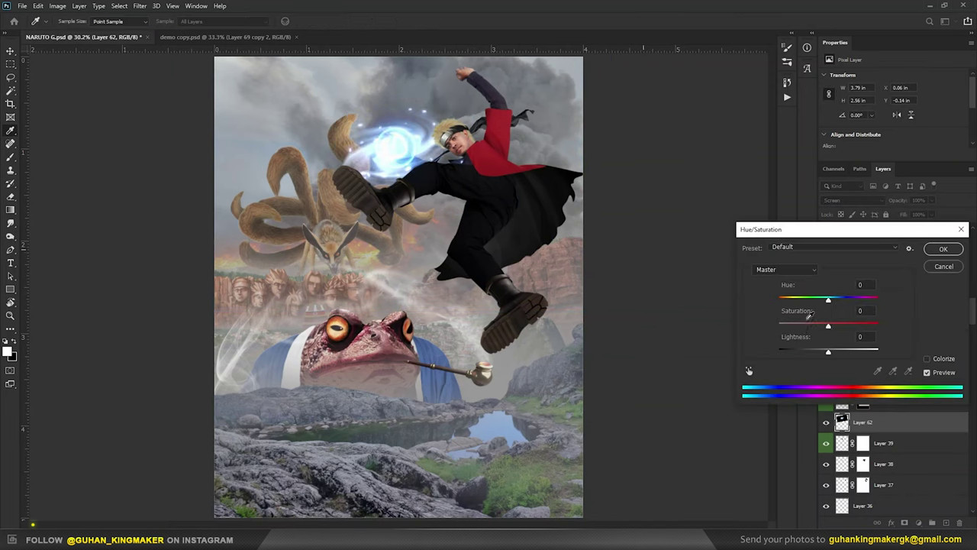
{"action": "left_click_drag", "start_coordinate": [828, 325], "coordinate": [799, 325]}
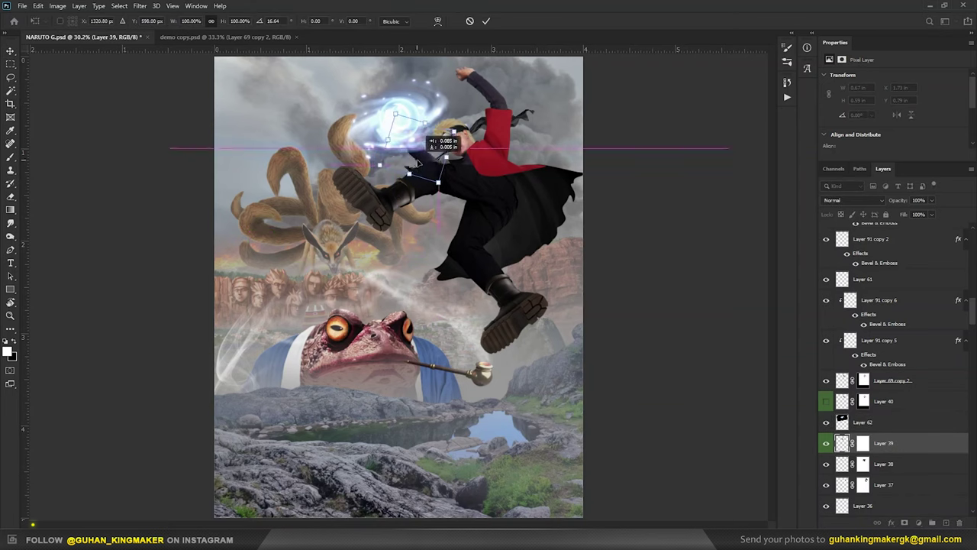
Warp the rasengan's corner into a curve and move it down onto the ninja's hand.
{"action": "scroll", "coordinate": [451, 164], "scroll_direction": "up", "scroll_amount": 3}
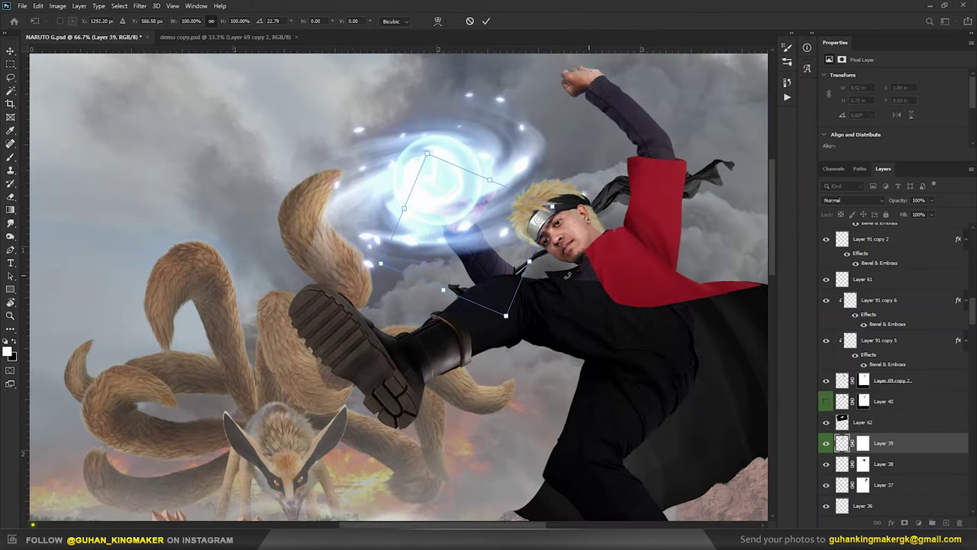
{"action": "left_click_drag", "start_coordinate": [506, 284], "coordinate": [531, 282]}
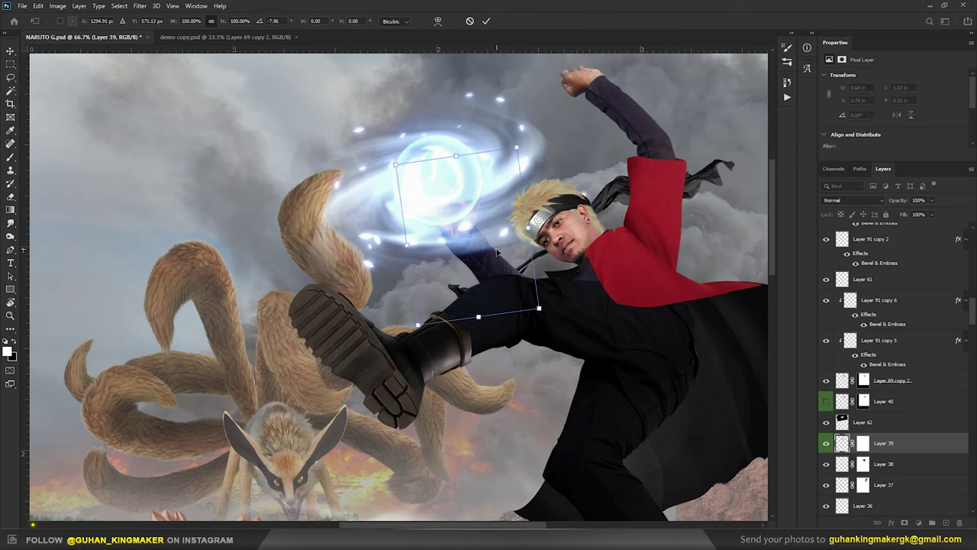
{"action": "key", "text": "Return"}
{"action": "left_click_drag", "start_coordinate": [427, 184], "coordinate": [436, 254]}
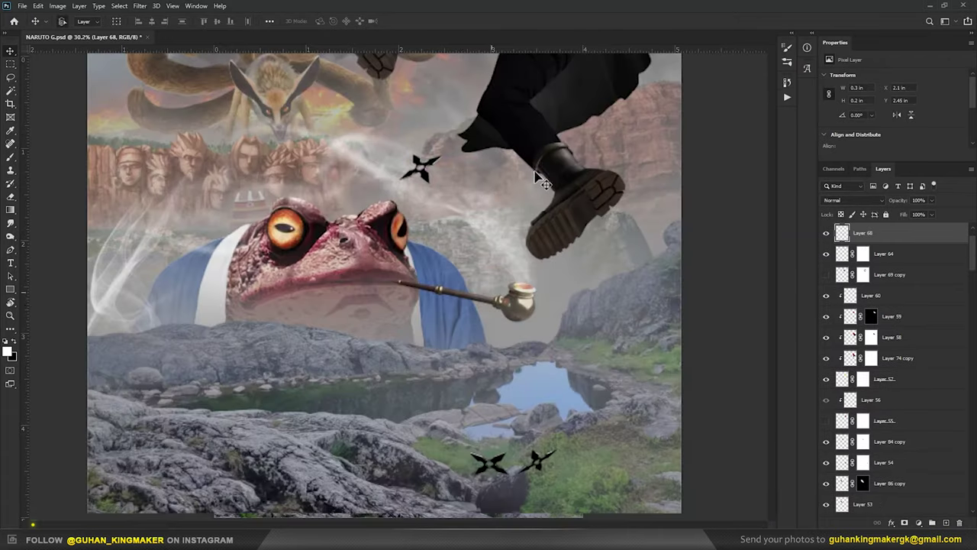
Move the shuriken to the upper right, rotating it and stretching it taller.
{"action": "mouse_move", "coordinate": [489, 462]}
{"action": "left_mouse_down"}
{"action": "mouse_move", "coordinate": [665, 267]}
{"action": "mouse_move", "coordinate": [669, 244]}
{"action": "left_mouse_up"}
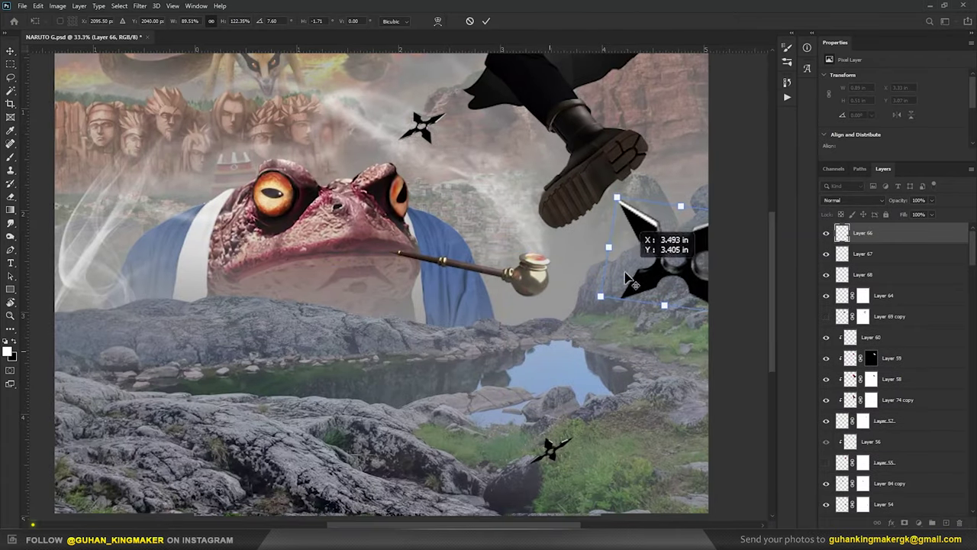
{"action": "left_click_drag", "start_coordinate": [706, 203], "coordinate": [658, 182]}
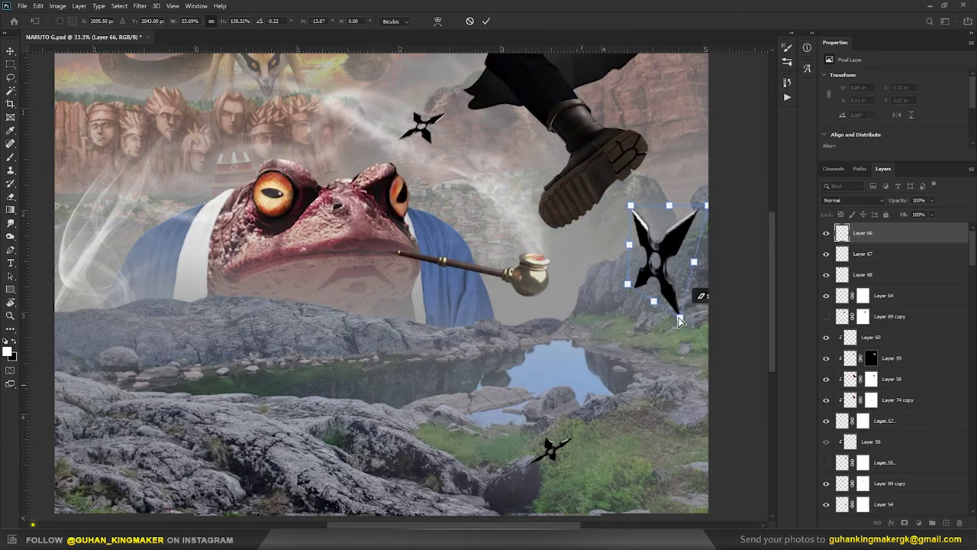
{"action": "mouse_move", "coordinate": [691, 288]}
{"action": "left_mouse_down"}
{"action": "mouse_move", "coordinate": [697, 295]}
{"action": "mouse_move", "coordinate": [550, 473]}
{"action": "left_mouse_up"}
{"action": "key", "text": "Return"}
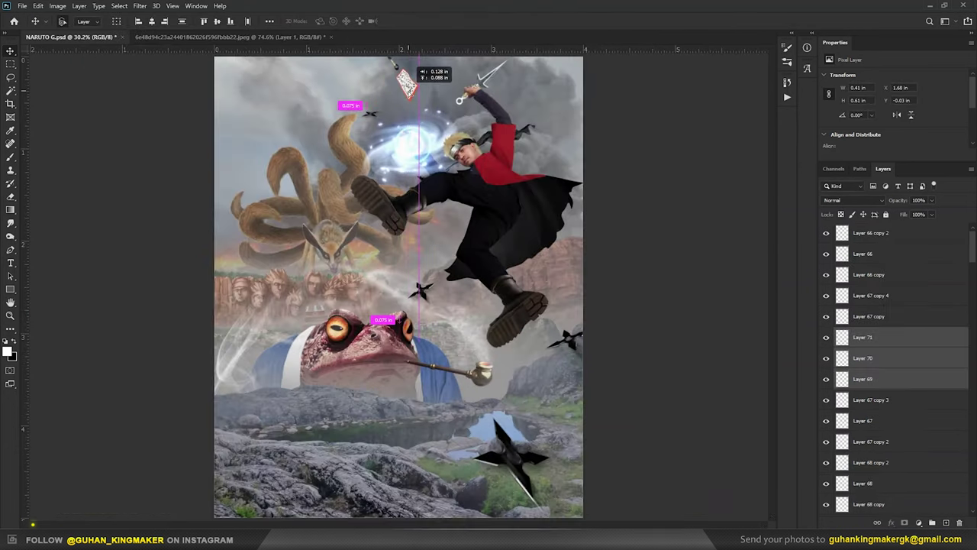
Nudge the paper tag onto the kunai and paint more charring on its edge.
{"action": "left_click_drag", "start_coordinate": [416, 97], "coordinate": [412, 96]}
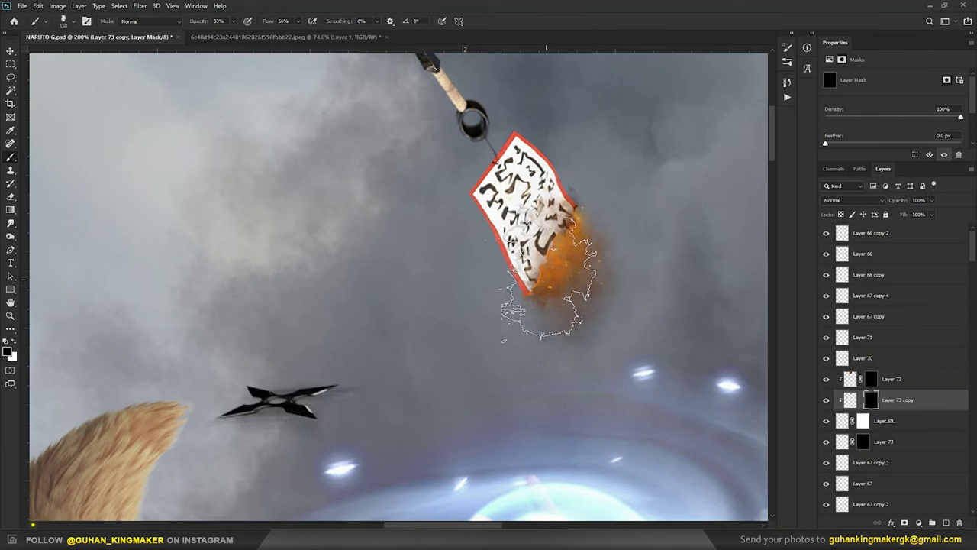
{"action": "key", "text": "x"}
{"action": "left_click_drag", "start_coordinate": [543, 281], "coordinate": [562, 262]}
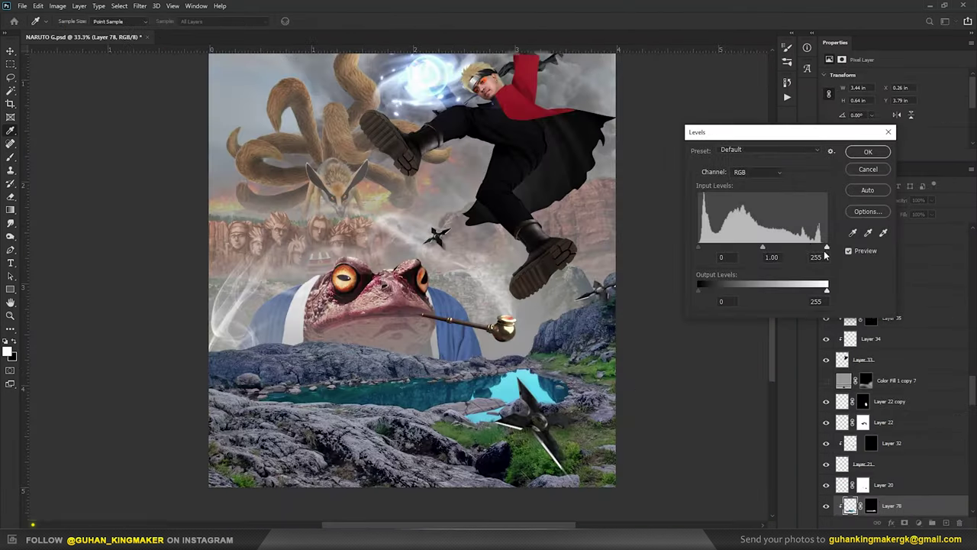
Brighten the pond with Levels, shift it toward cyan-blue, and paint in the toad's reflection.
{"action": "left_click_drag", "start_coordinate": [826, 247], "coordinate": [811, 248]}
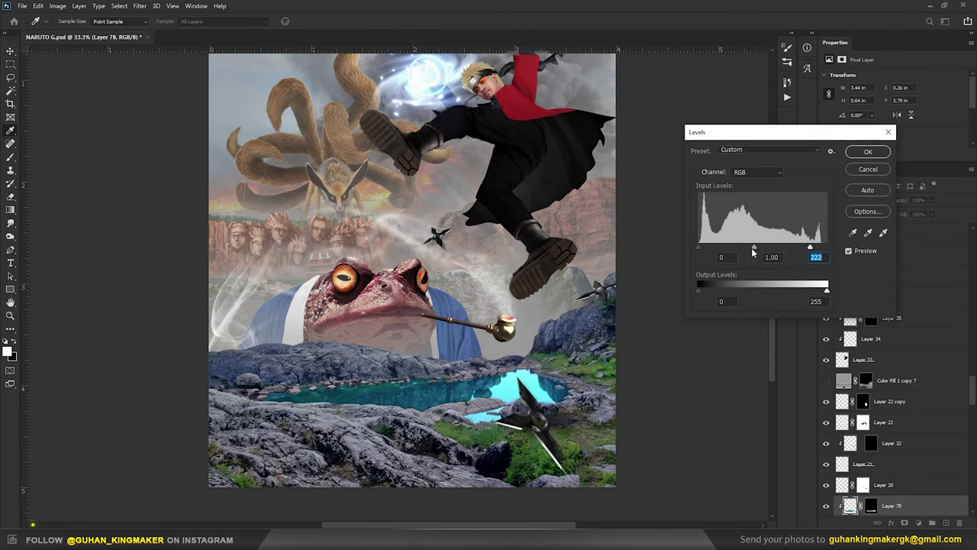
{"action": "left_click_drag", "start_coordinate": [767, 323], "coordinate": [753, 321]}
{"action": "left_click_drag", "start_coordinate": [788, 343], "coordinate": [806, 345]}
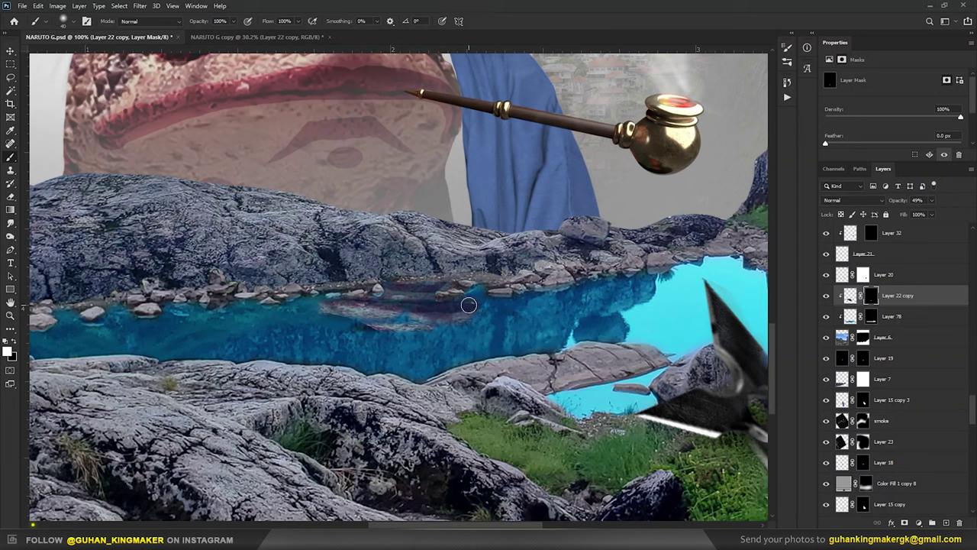
{"action": "mouse_move", "coordinate": [469, 305]}
{"action": "left_mouse_down"}
{"action": "mouse_move", "coordinate": [573, 313]}
{"action": "mouse_move", "coordinate": [336, 335]}
{"action": "mouse_move", "coordinate": [168, 313]}
{"action": "mouse_move", "coordinate": [382, 348]}
{"action": "left_mouse_up"}
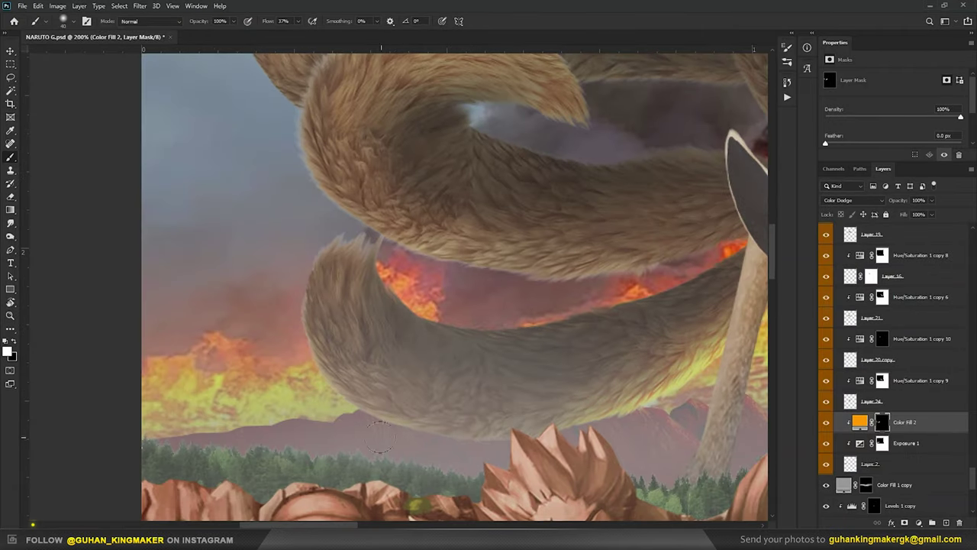
Paint orange Color Dodge glow along the fox's tail edges and tip with a soft white brush.
{"action": "left_click_drag", "start_coordinate": [290, 289], "coordinate": [493, 466]}
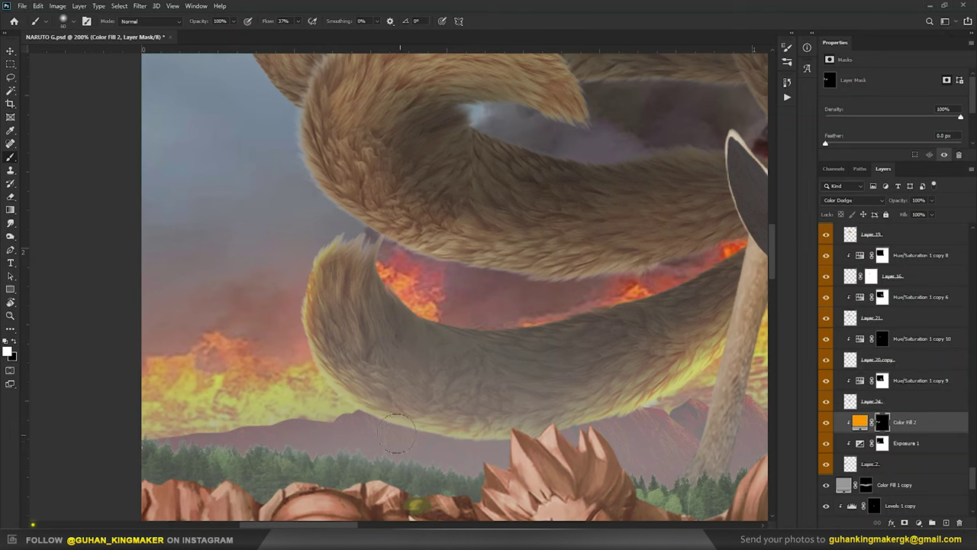
{"action": "left_click_drag", "start_coordinate": [395, 433], "coordinate": [305, 303]}
{"action": "left_click_drag", "start_coordinate": [329, 241], "coordinate": [415, 274]}
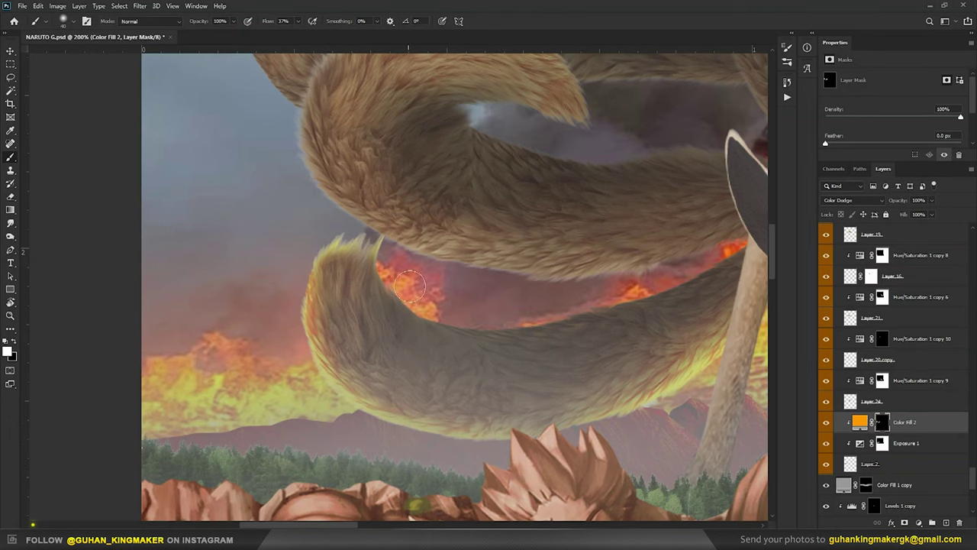
{"action": "key", "text": "["}
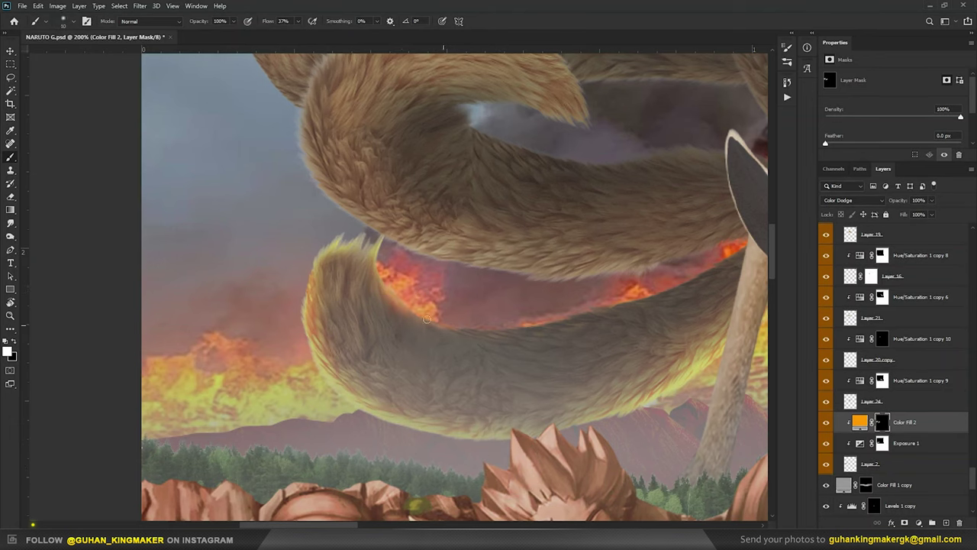
{"action": "left_click_drag", "start_coordinate": [585, 308], "coordinate": [534, 314]}
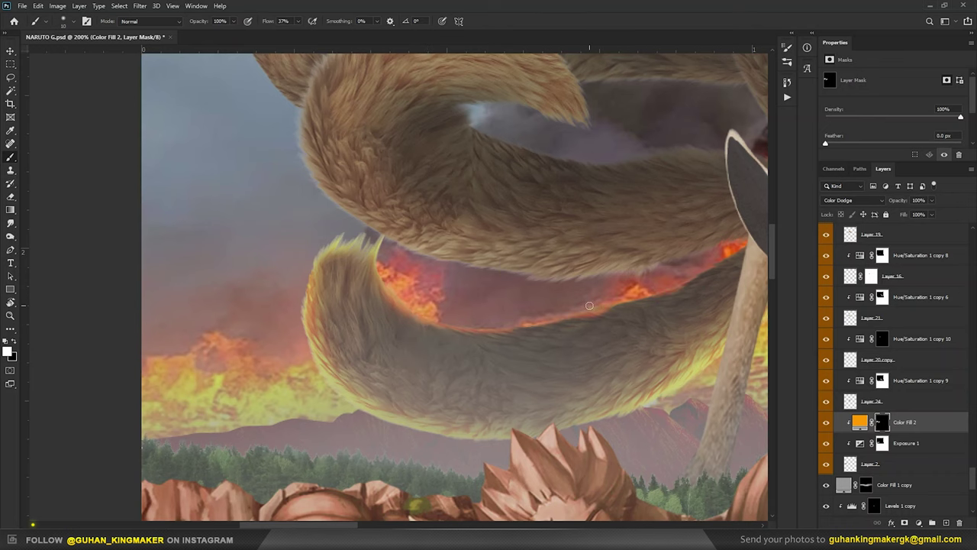
{"action": "left_click_drag", "start_coordinate": [738, 251], "coordinate": [543, 262]}
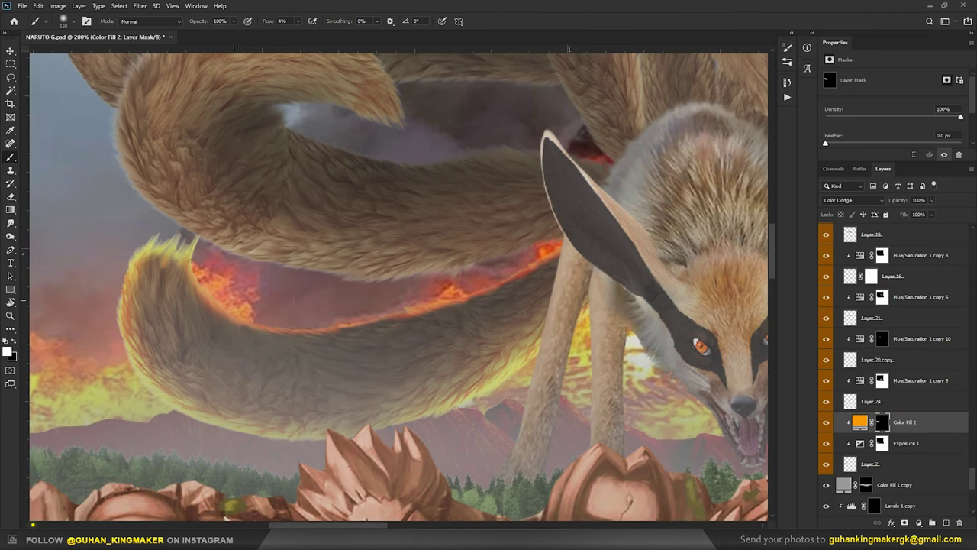
Zoom out over the whole fox, swapping between black and white with a smaller brush.
{"action": "key", "text": "ctrl+minus"}
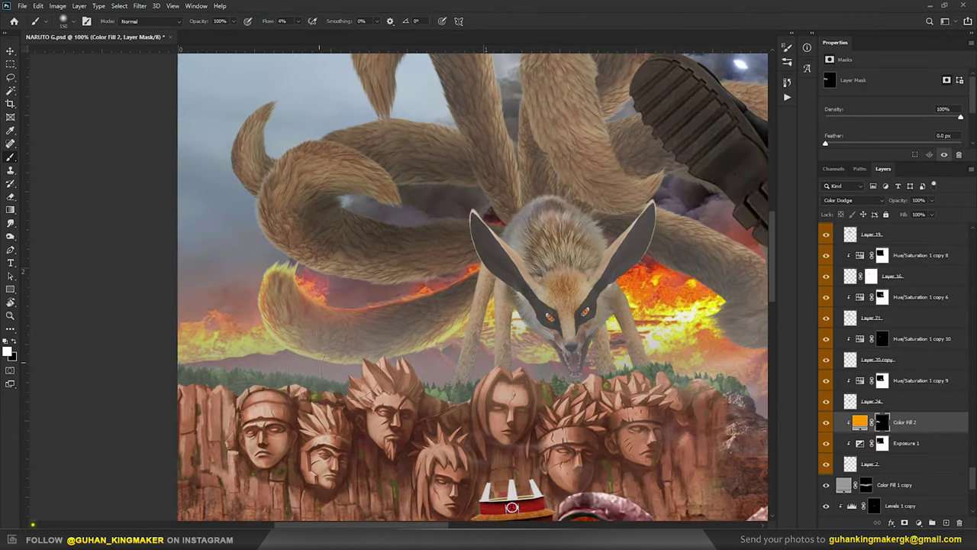
{"action": "key", "text": "x"}
{"action": "key", "text": "bracketleft"}
{"action": "key", "text": "bracketleft"}
{"action": "key", "text": "bracketleft"}
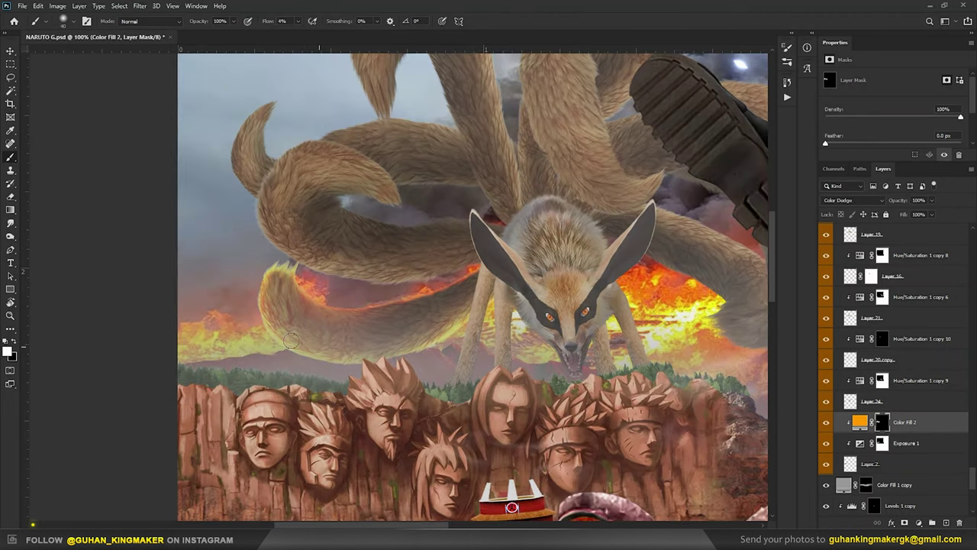
{"action": "key", "text": "x"}
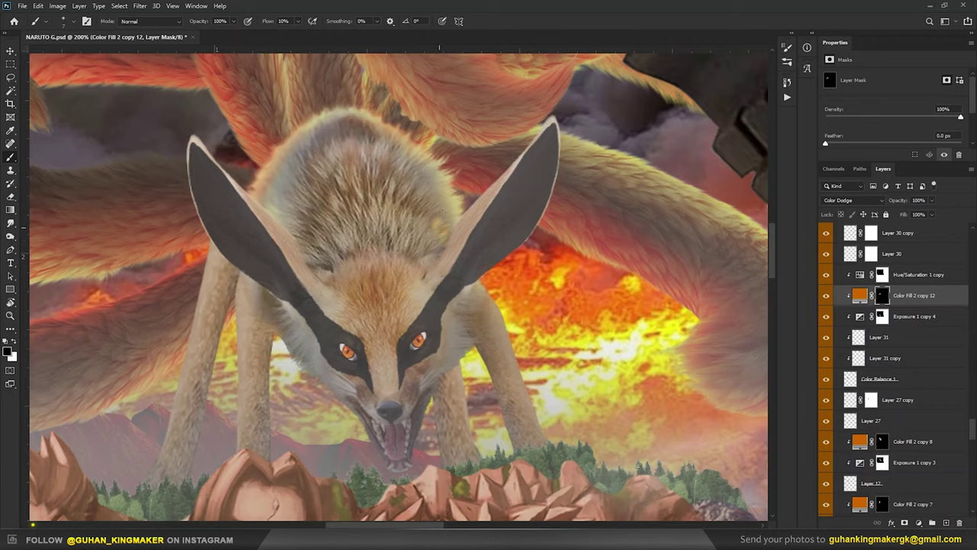
{"action": "key", "text": "x"}
{"action": "scroll", "coordinate": [450, 206], "scroll_direction": "down", "scroll_amount": 2}
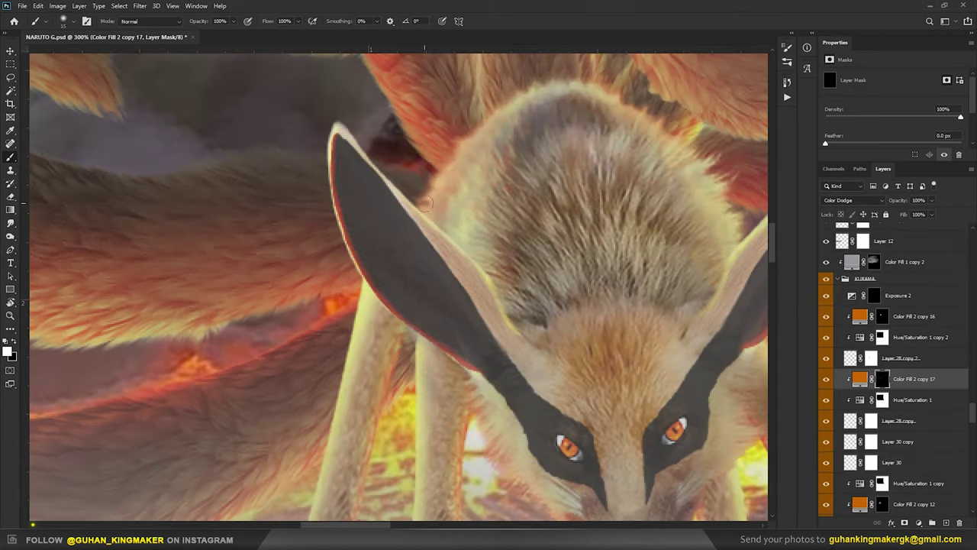
{"action": "scroll", "coordinate": [425, 203], "scroll_direction": "down", "scroll_amount": 2}
{"action": "scroll", "coordinate": [441, 292], "scroll_direction": "down", "scroll_amount": 2}
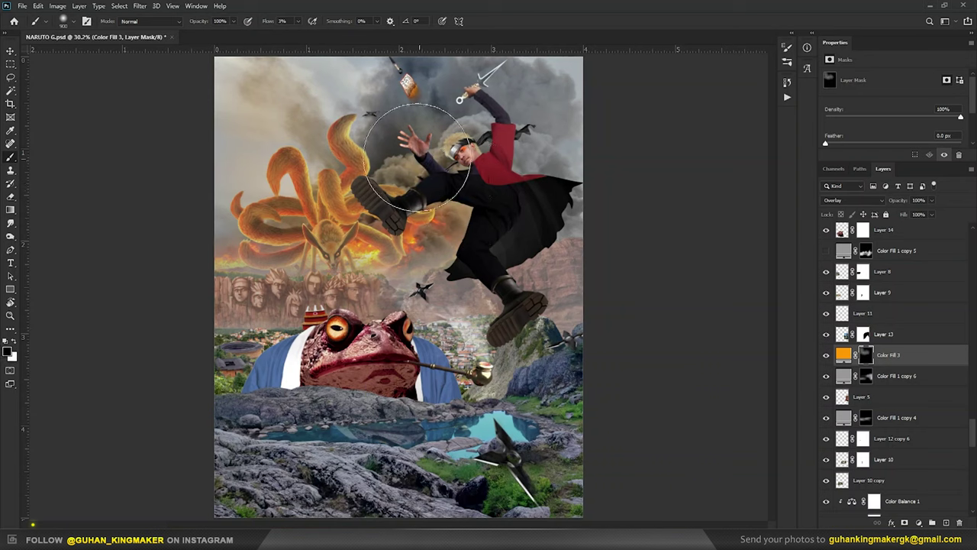
Recolour the grey Color Fill 1 copy 8 layer to blue 669999, then reopen its picker.
{"action": "key", "text": "bracketleft"}
{"action": "key", "text": "bracketleft"}
{"action": "key", "text": "bracketleft"}
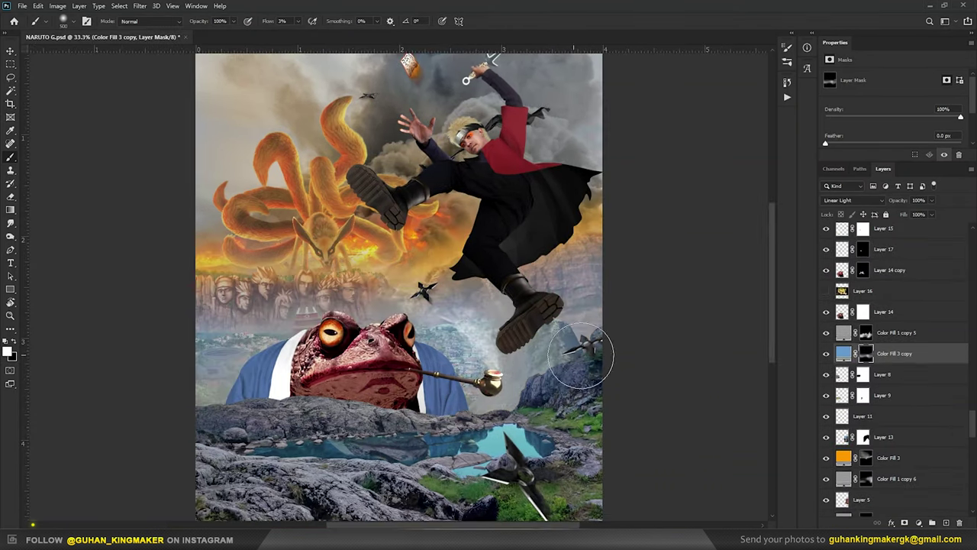
{"action": "key", "text": "ctrl+minus"}
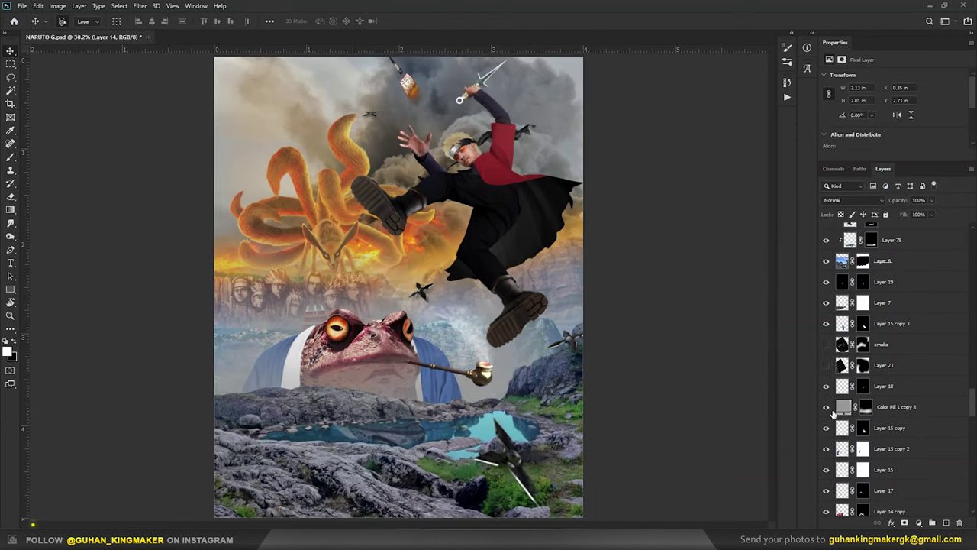
{"action": "double_click", "coordinate": [843, 406]}
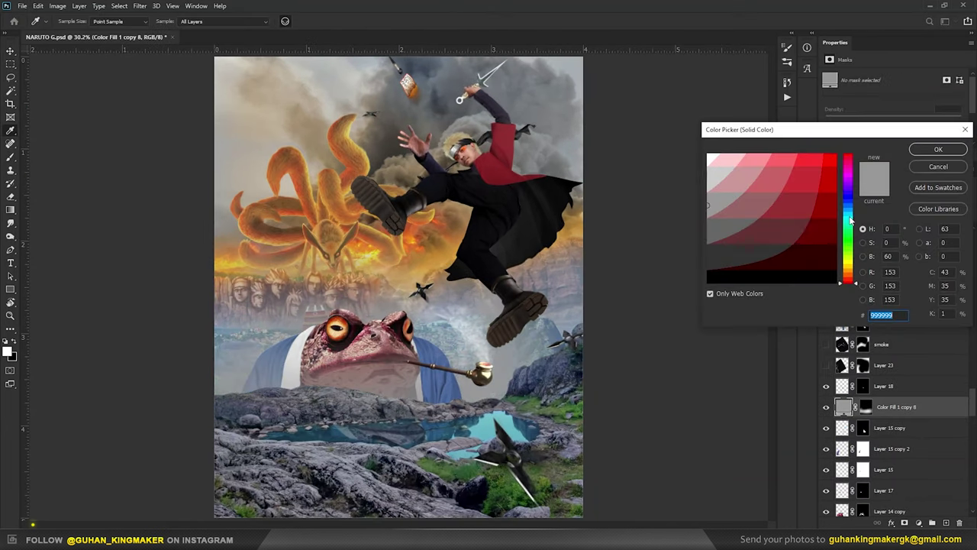
{"action": "type", "text": "669999"}
{"action": "key", "text": "Return"}
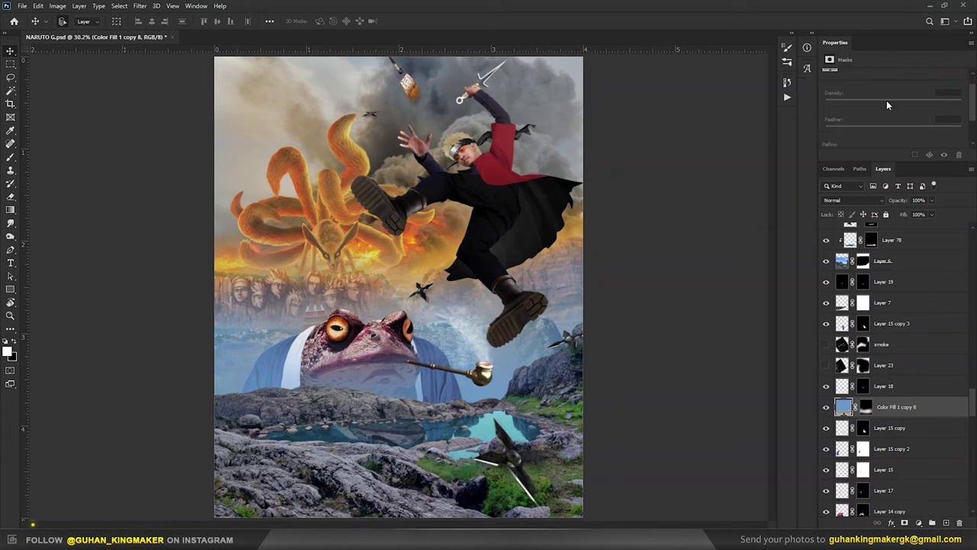
{"action": "double_click", "coordinate": [843, 406]}
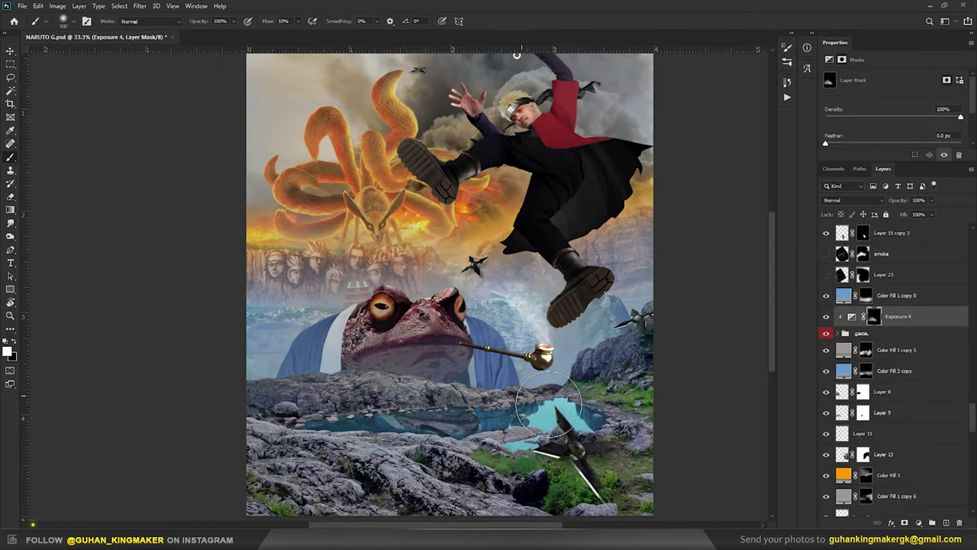
Expand the toad's layer group in the Layers panel.
{"action": "scroll", "coordinate": [901, 382], "scroll_direction": "down", "scroll_amount": 1}
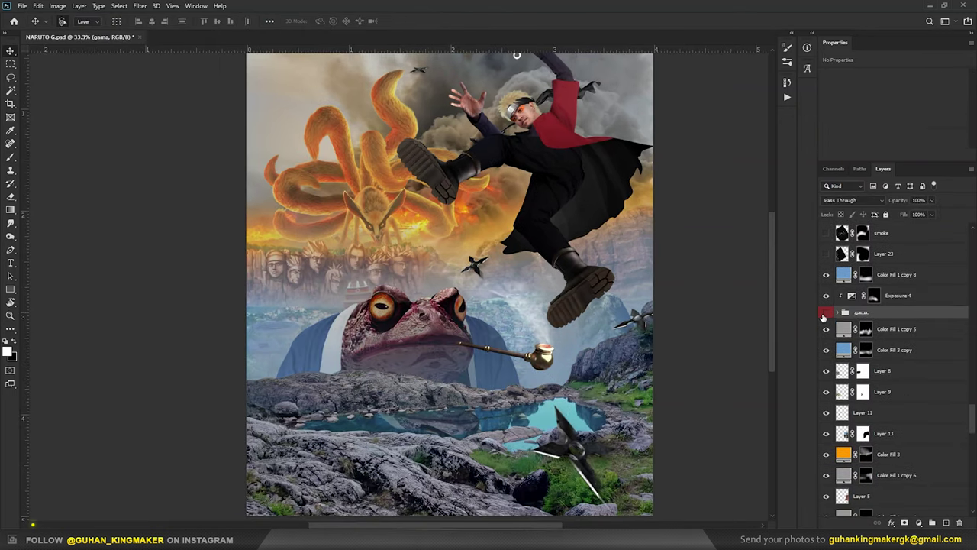
{"action": "left_click", "coordinate": [864, 280]}
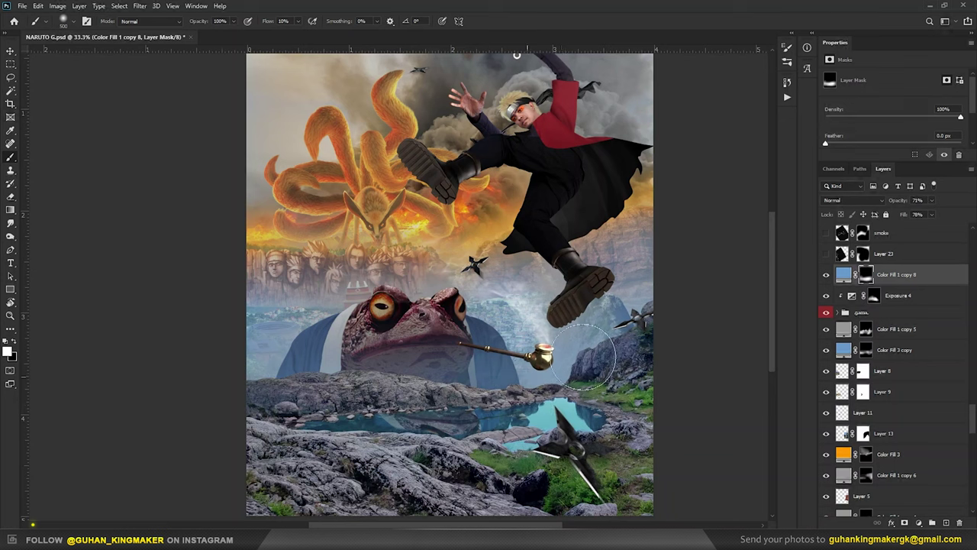
{"action": "left_click", "coordinate": [871, 299]}
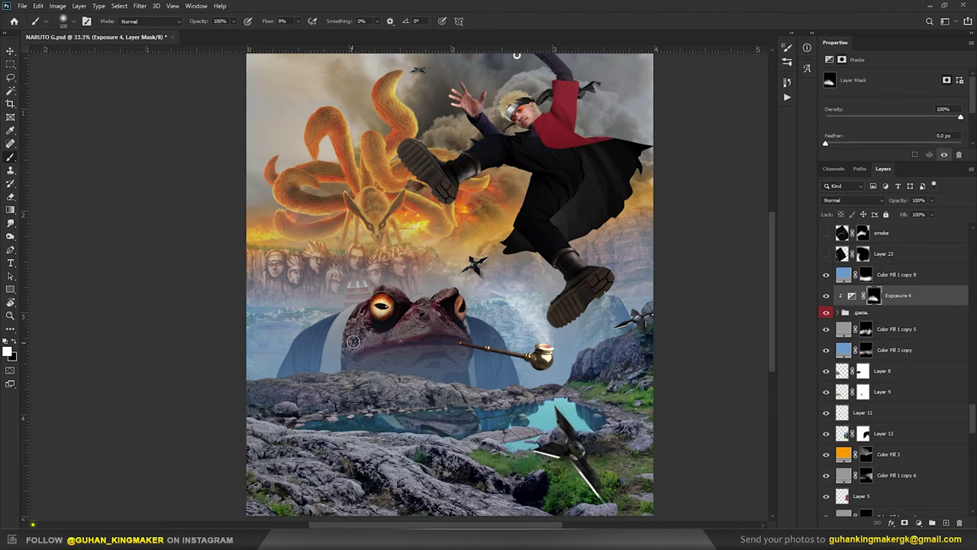
{"action": "left_click", "coordinate": [838, 312]}
{"action": "scroll", "coordinate": [893, 344], "scroll_direction": "down", "scroll_amount": 2}
Add an inverted, darkened Exposure layer above Layer 17 and paint it along the toad's left edge.
{"action": "left_click", "coordinate": [886, 412]}
{"action": "left_click", "coordinate": [918, 522]}
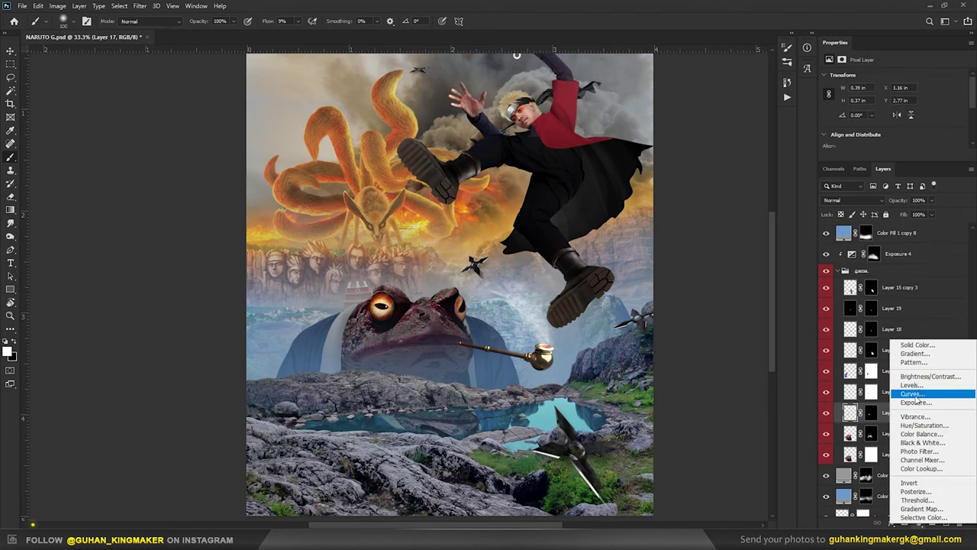
{"action": "left_click", "coordinate": [915, 402]}
{"action": "left_click_drag", "start_coordinate": [893, 101], "coordinate": [856, 102]}
{"action": "key", "text": "ctrl+i"}
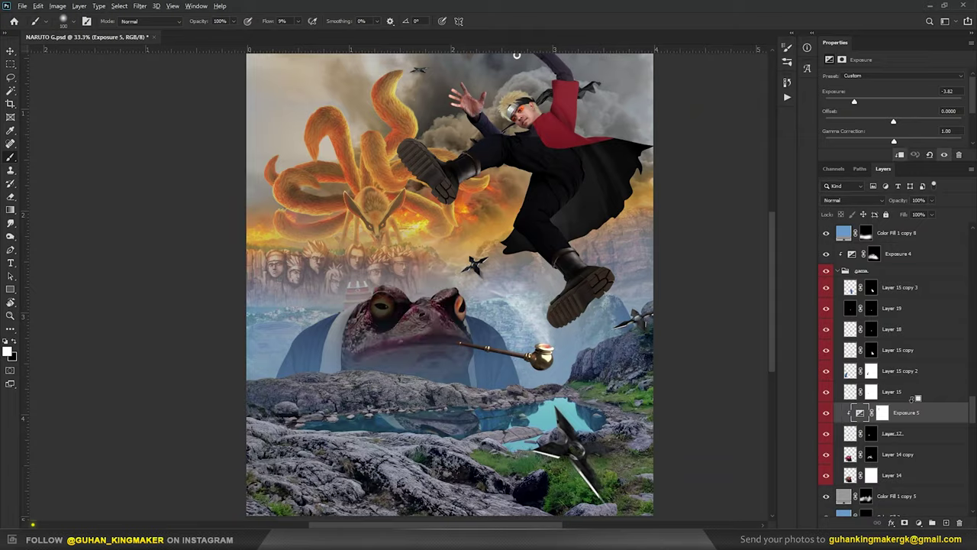
{"action": "scroll", "coordinate": [336, 381], "scroll_direction": "up", "scroll_amount": 1}
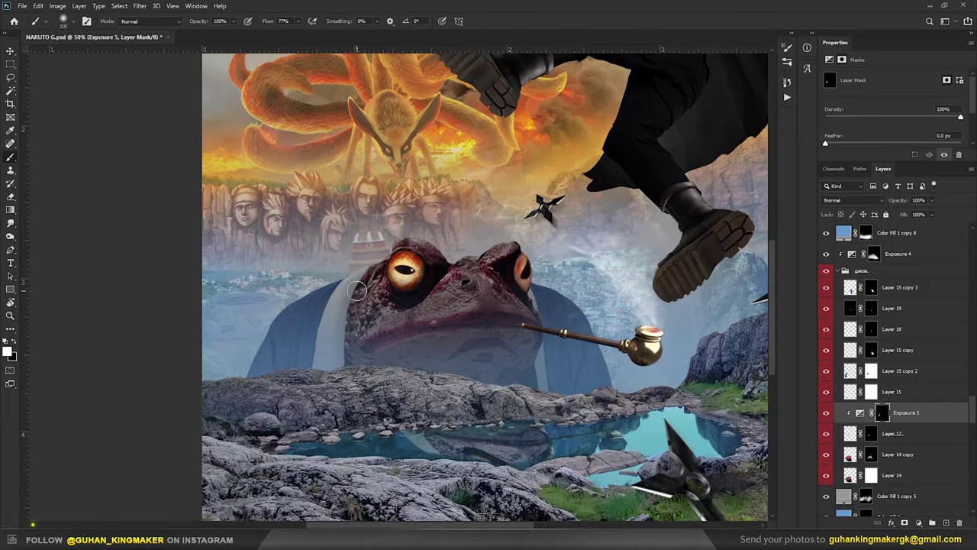
{"action": "key", "text": "ctrl+alt+g"}
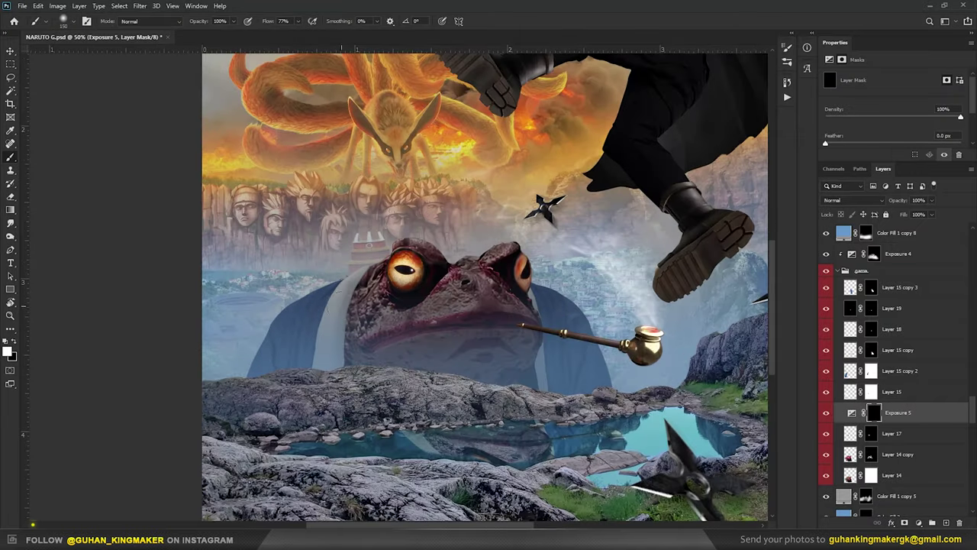
{"action": "left_click_drag", "start_coordinate": [354, 291], "coordinate": [336, 363]}
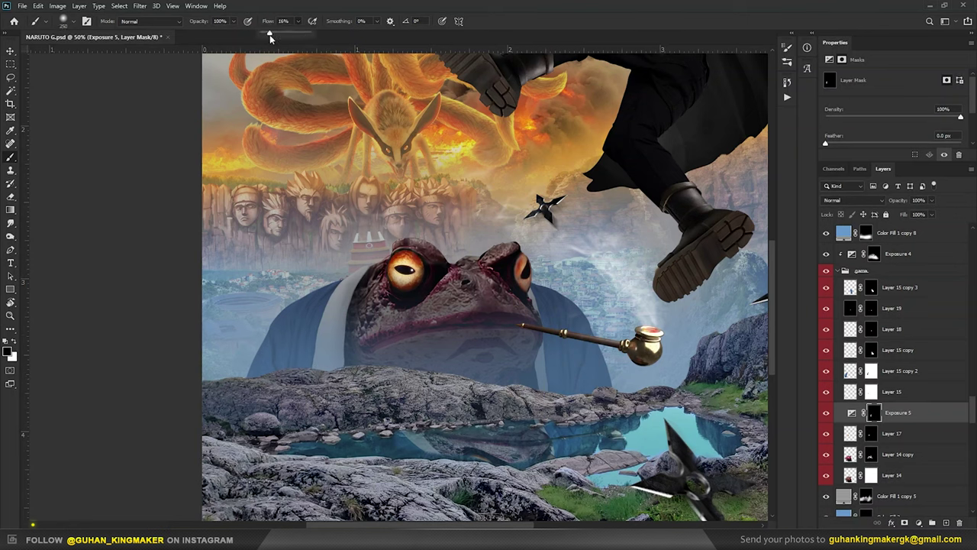
Duplicate the Exposure adjustment above Layer 15 copy 2, clipping the copies to the layers below.
{"action": "key", "text": "v"}
{"action": "mouse_move", "coordinate": [871, 413]}
{"action": "left_mouse_down"}
{"action": "mouse_move", "coordinate": [868, 370]}
{"action": "mouse_move", "coordinate": [868, 390]}
{"action": "mouse_move", "coordinate": [878, 371]}
{"action": "left_mouse_up"}
{"action": "key", "text": "ctrl+alt+g"}
{"action": "key", "text": "b"}
{"action": "left_click", "coordinate": [874, 370]}
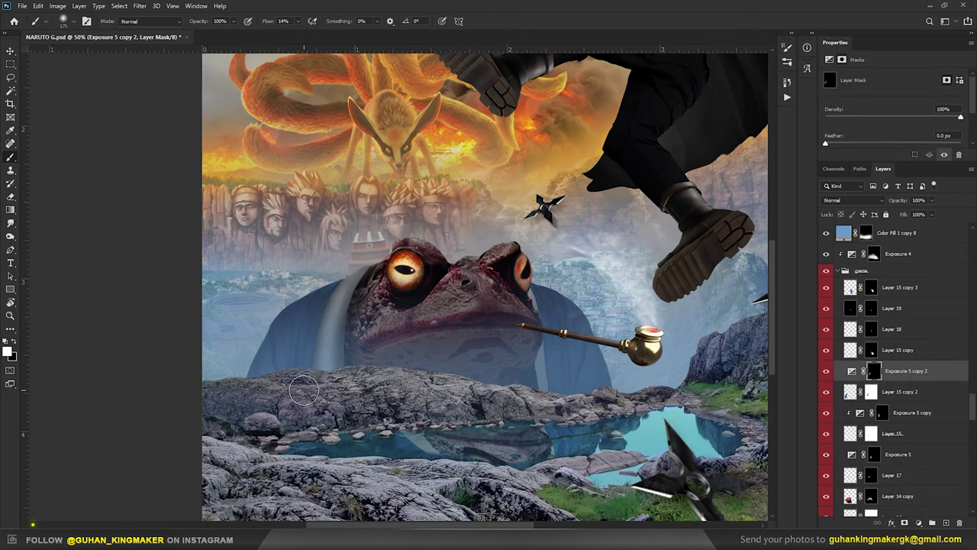
{"action": "key", "text": "ctrl+alt+g"}
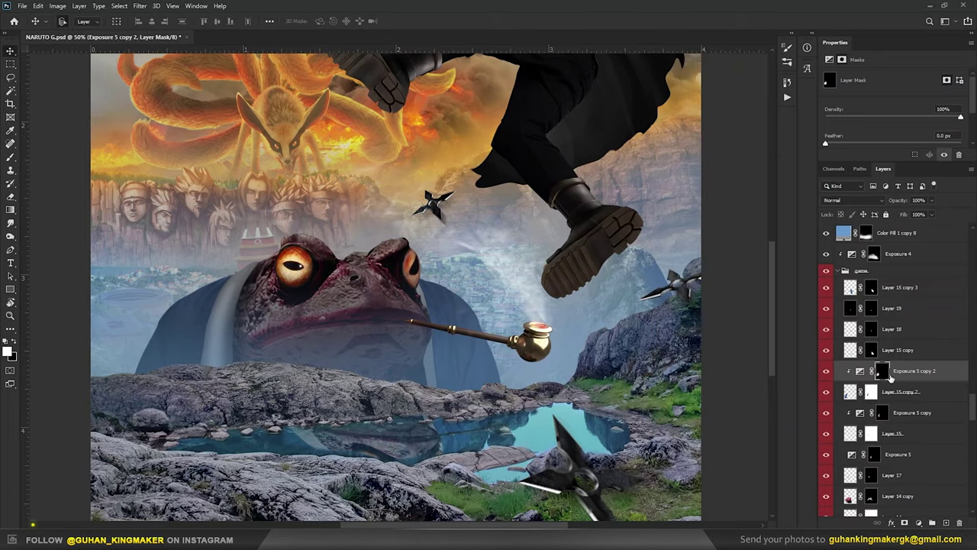
{"action": "left_click_drag", "start_coordinate": [878, 371], "coordinate": [878, 284]}
Darken the rocks below the pipe and paint on the Exposure 4 mask.
{"action": "left_click_drag", "start_coordinate": [455, 396], "coordinate": [443, 408]}
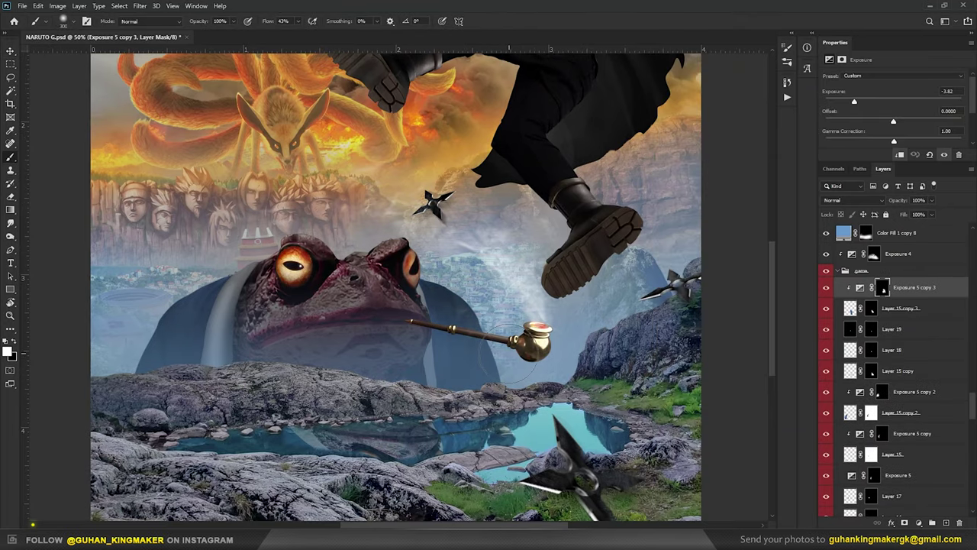
{"action": "key", "text": "ctrl+minus"}
{"action": "left_click", "coordinate": [897, 253]}
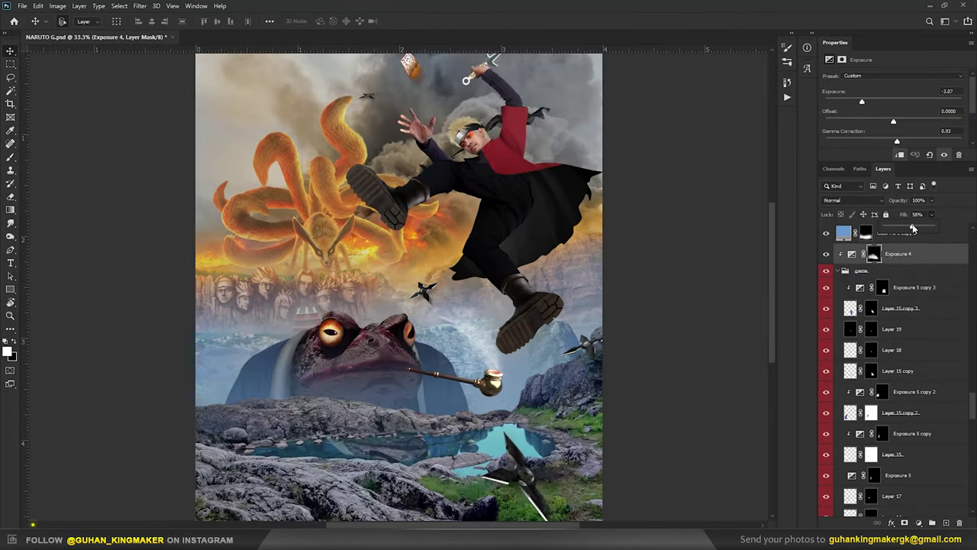
{"action": "key", "text": "b"}
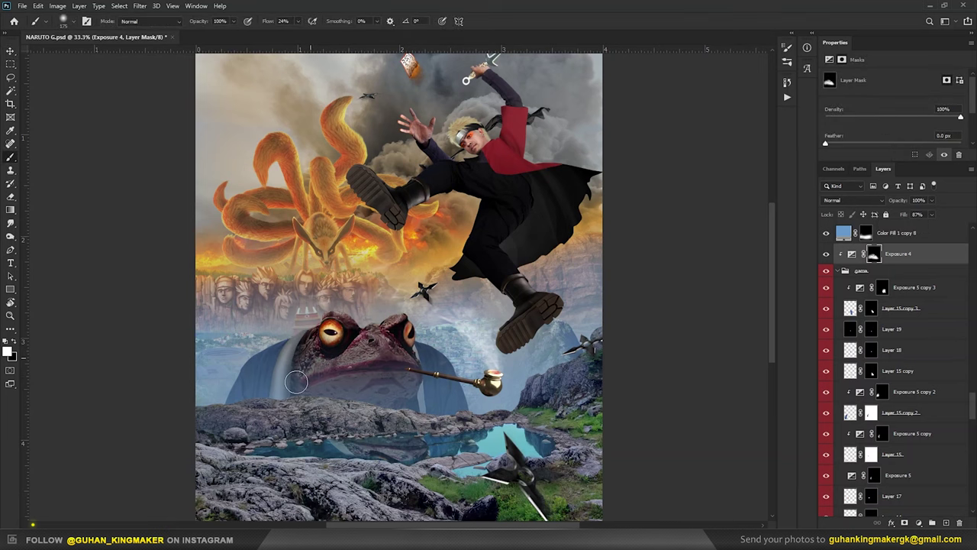
{"action": "scroll", "coordinate": [893, 305], "scroll_direction": "up", "scroll_amount": 2}
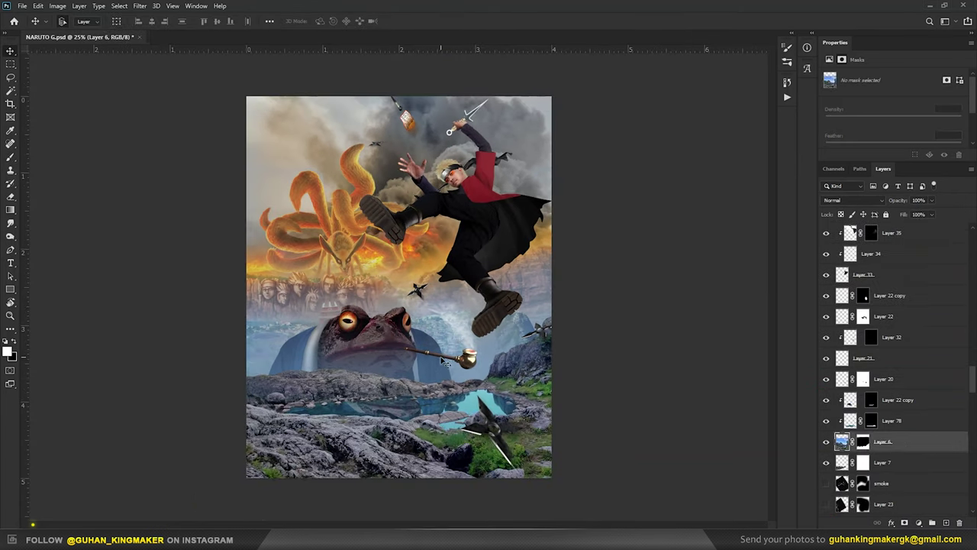
{"action": "left_click", "coordinate": [887, 374]}
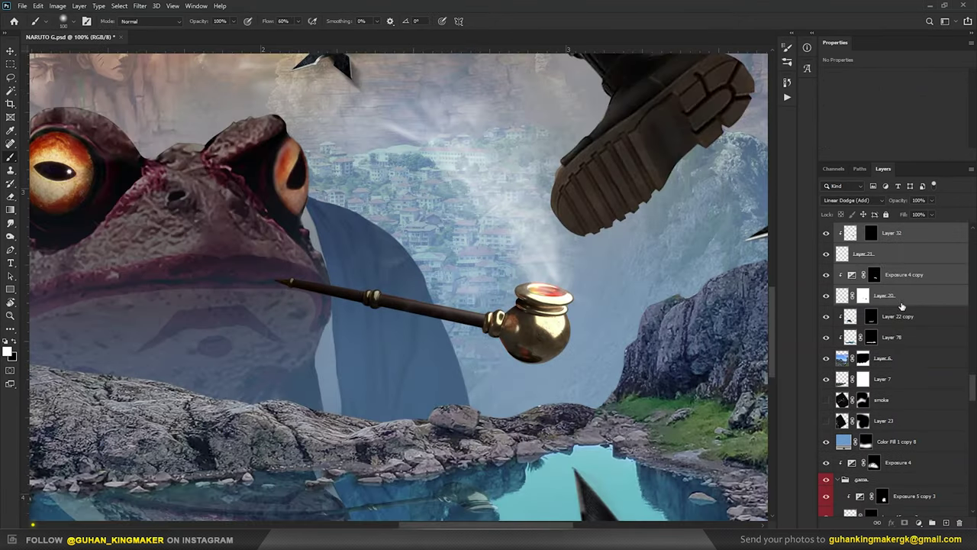
Move the pipe layers into the toad's group and add an Exposure layer darkening the pot's bottom.
{"action": "left_click_drag", "start_coordinate": [902, 305], "coordinate": [855, 419]}
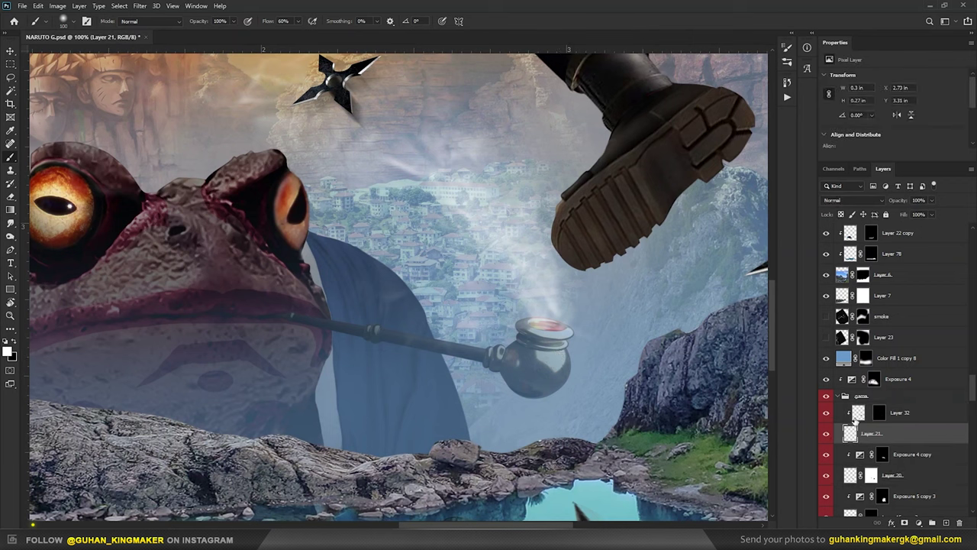
{"action": "left_click", "coordinate": [881, 433]}
{"action": "left_click_drag", "start_coordinate": [540, 409], "coordinate": [544, 359]}
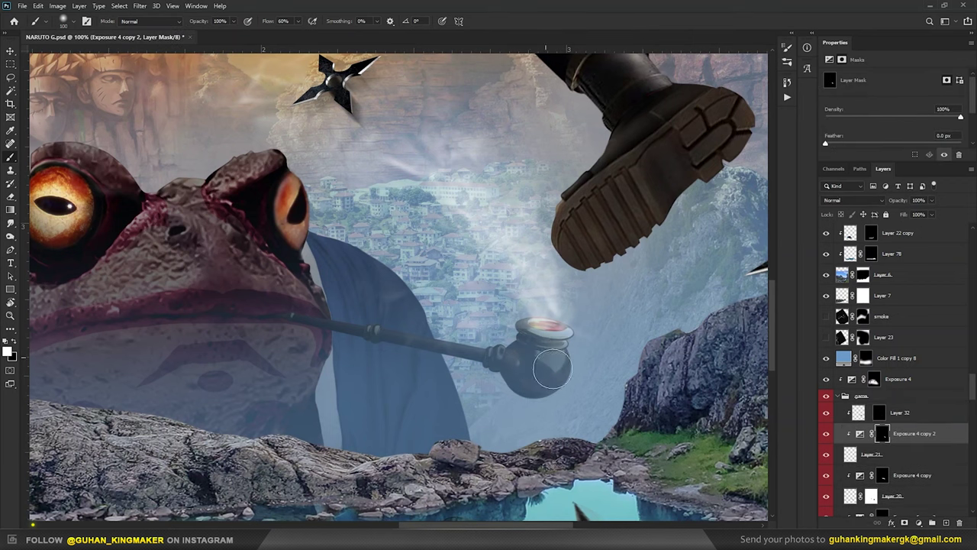
{"action": "left_click_drag", "start_coordinate": [298, 21], "coordinate": [276, 39]}
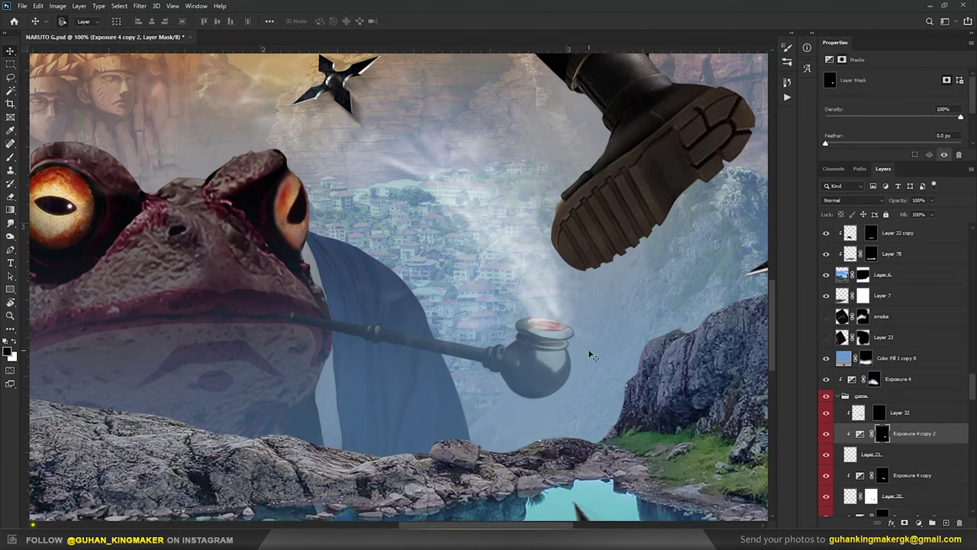
Select the pot's outline and shade the pot darker within it.
{"action": "left_click", "coordinate": [896, 358]}
{"action": "left_click", "coordinate": [850, 454], "text": "ctrl"}
{"action": "mouse_move", "coordinate": [538, 354]}
{"action": "left_mouse_down"}
{"action": "mouse_move", "coordinate": [531, 386]}
{"action": "mouse_move", "coordinate": [489, 353]}
{"action": "mouse_move", "coordinate": [536, 386]}
{"action": "left_mouse_up"}
{"action": "key", "text": "ctrl+d"}
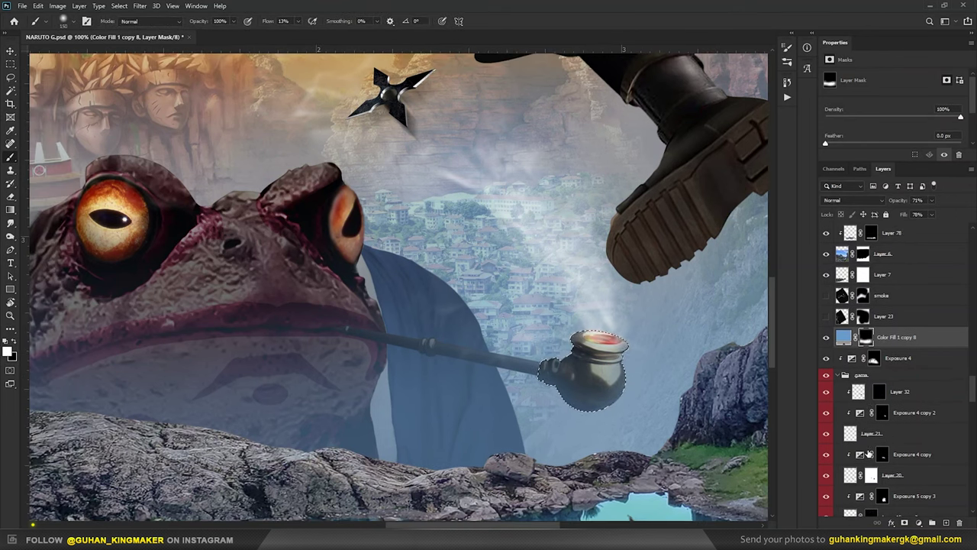
{"action": "scroll", "coordinate": [893, 381], "scroll_direction": "down", "scroll_amount": 2}
{"action": "left_click", "coordinate": [851, 454], "text": "ctrl"}
{"action": "left_click_drag", "start_coordinate": [544, 339], "coordinate": [555, 358]}
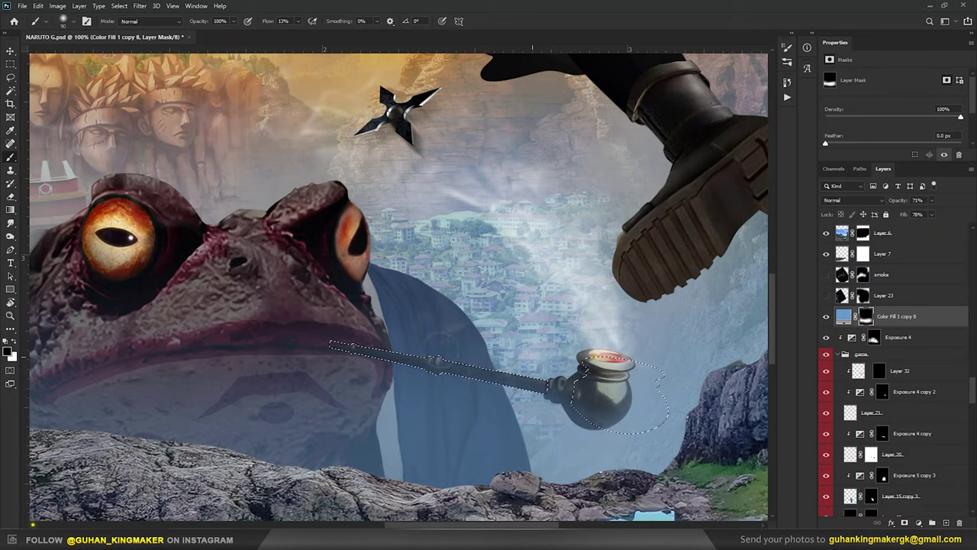
{"action": "key", "text": "ctrl+0"}
{"action": "key", "text": "ctrl+plus"}
{"action": "key", "text": "ctrl+plus"}
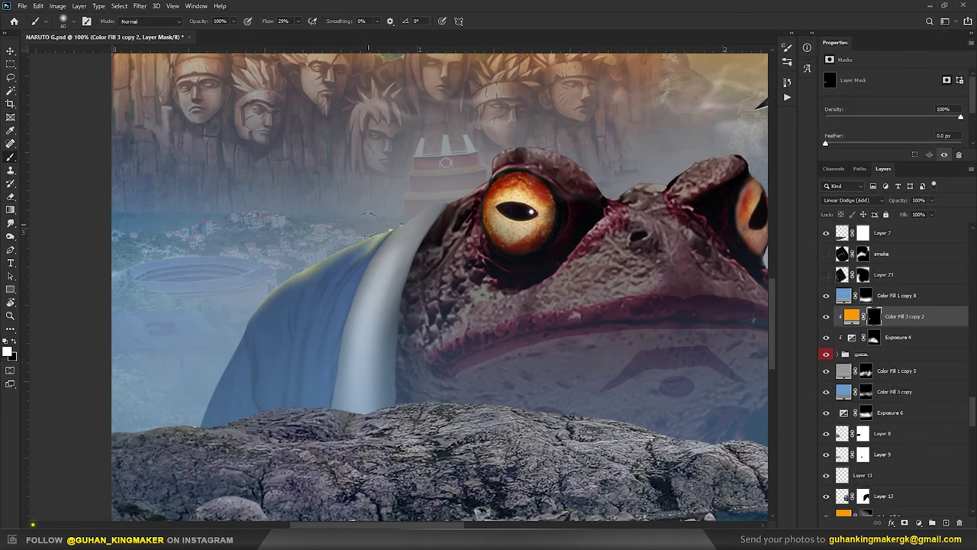
Extend the orange glow down the robe's left edge and refine the bead rings at 51% flow.
{"action": "left_click_drag", "start_coordinate": [266, 290], "coordinate": [226, 358]}
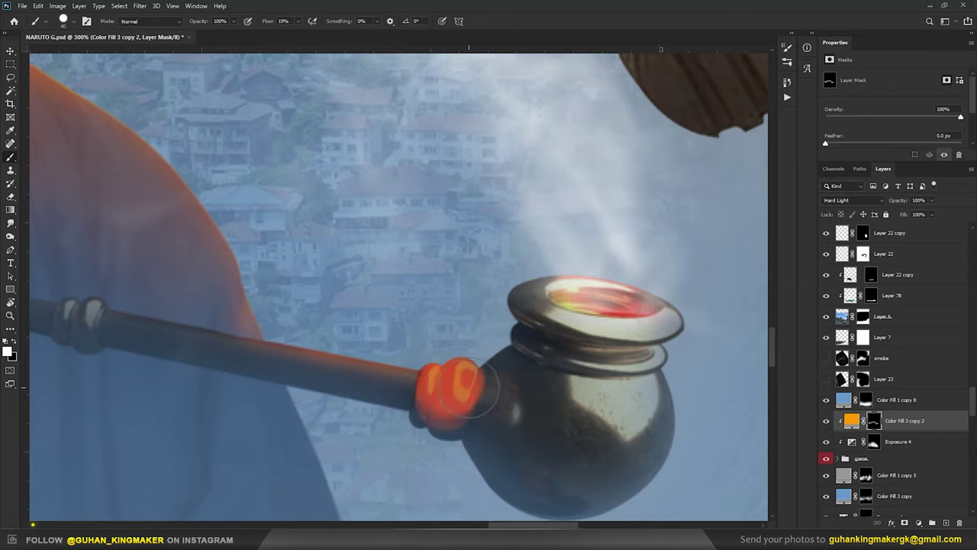
{"action": "scroll", "coordinate": [447, 388], "scroll_direction": "up", "scroll_amount": 1}
{"action": "scroll", "coordinate": [393, 333], "scroll_direction": "up", "scroll_amount": 1}
{"action": "mouse_move", "coordinate": [393, 334]}
{"action": "left_mouse_down"}
{"action": "mouse_move", "coordinate": [400, 316]}
{"action": "mouse_move", "coordinate": [377, 334]}
{"action": "mouse_move", "coordinate": [439, 344]}
{"action": "mouse_move", "coordinate": [404, 395]}
{"action": "left_mouse_up"}
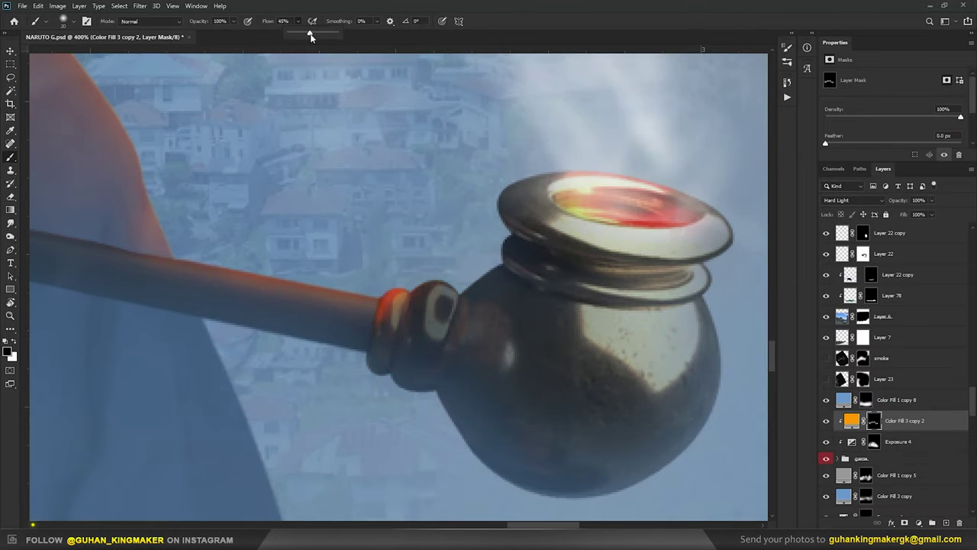
{"action": "left_click_drag", "start_coordinate": [311, 36], "coordinate": [314, 36]}
{"action": "mouse_move", "coordinate": [404, 293]}
{"action": "left_mouse_down"}
{"action": "mouse_move", "coordinate": [416, 355]}
{"action": "mouse_move", "coordinate": [443, 336]}
{"action": "mouse_move", "coordinate": [412, 349]}
{"action": "mouse_move", "coordinate": [425, 312]}
{"action": "mouse_move", "coordinate": [388, 331]}
{"action": "left_mouse_up"}
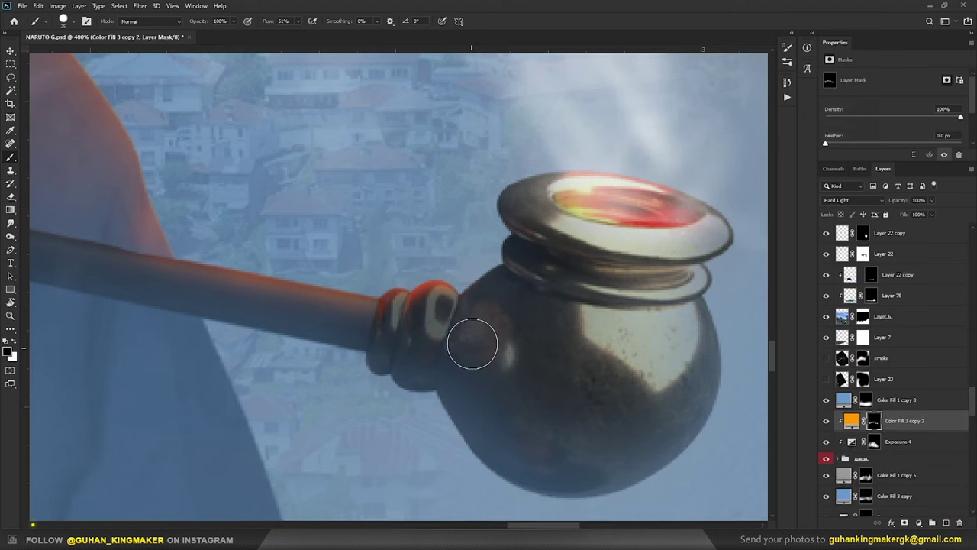
Paint orange glow on the pot beside the bead and on the lid rim, darkening the lower patch.
{"action": "mouse_move", "coordinate": [472, 345]}
{"action": "left_mouse_down"}
{"action": "mouse_move", "coordinate": [467, 338]}
{"action": "mouse_move", "coordinate": [500, 294]}
{"action": "mouse_move", "coordinate": [473, 397]}
{"action": "left_mouse_up"}
{"action": "key", "text": "ctrl+minus"}
{"action": "key", "text": "ctrl+minus"}
{"action": "mouse_move", "coordinate": [462, 359]}
{"action": "left_mouse_down"}
{"action": "mouse_move", "coordinate": [464, 277]}
{"action": "mouse_move", "coordinate": [478, 296]}
{"action": "left_mouse_up"}
{"action": "key", "text": "ctrl+minus"}
{"action": "key", "text": "ctrl+plus"}
{"action": "key", "text": "ctrl+plus"}
{"action": "key", "text": "ctrl+plus"}
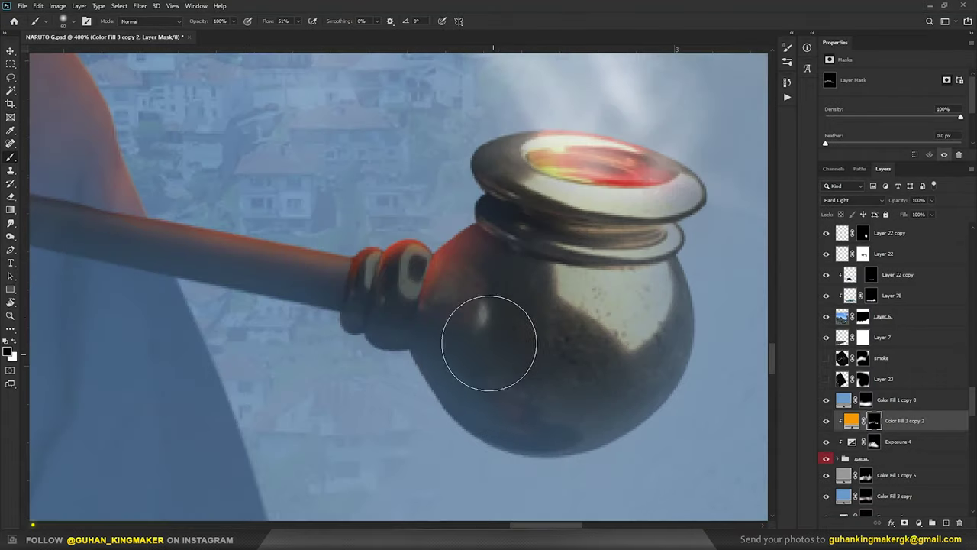
{"action": "mouse_move", "coordinate": [471, 249]}
{"action": "left_mouse_down"}
{"action": "mouse_move", "coordinate": [489, 275]}
{"action": "mouse_move", "coordinate": [513, 212]}
{"action": "left_mouse_up"}
{"action": "key", "text": "bracketright"}
{"action": "left_click_drag", "start_coordinate": [476, 291], "coordinate": [467, 297]}
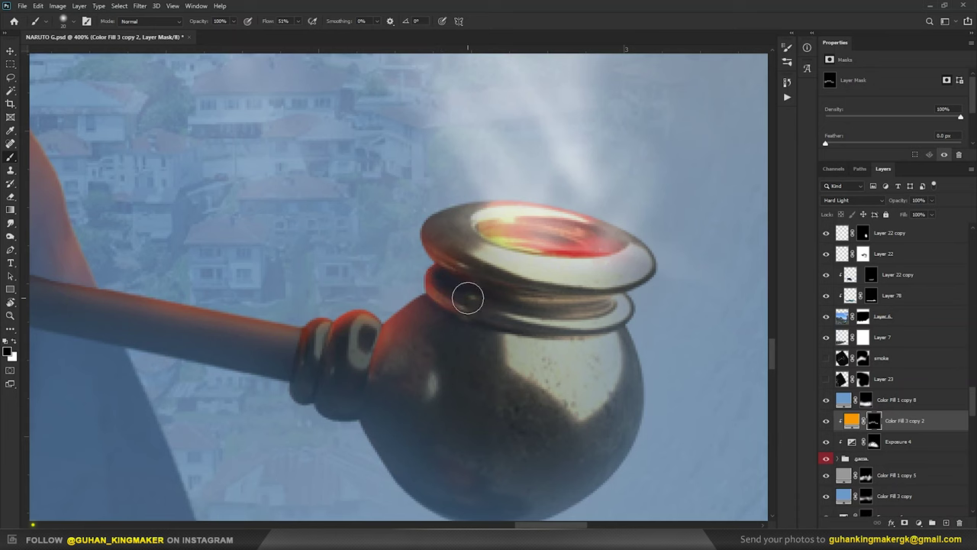
{"action": "key", "text": "x"}
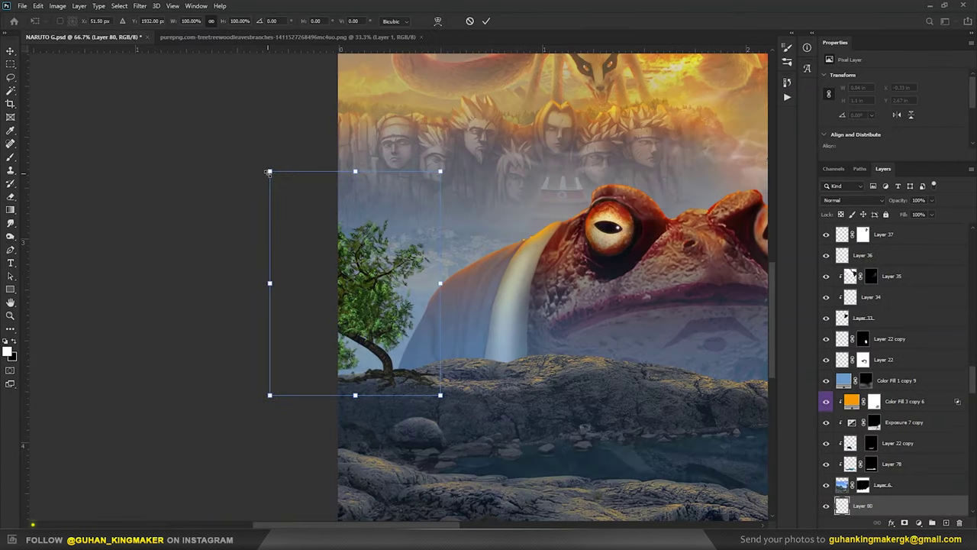
Enlarge the tree and place it on the rocks beside the toad.
{"action": "left_click_drag", "start_coordinate": [268, 171], "coordinate": [231, 120]}
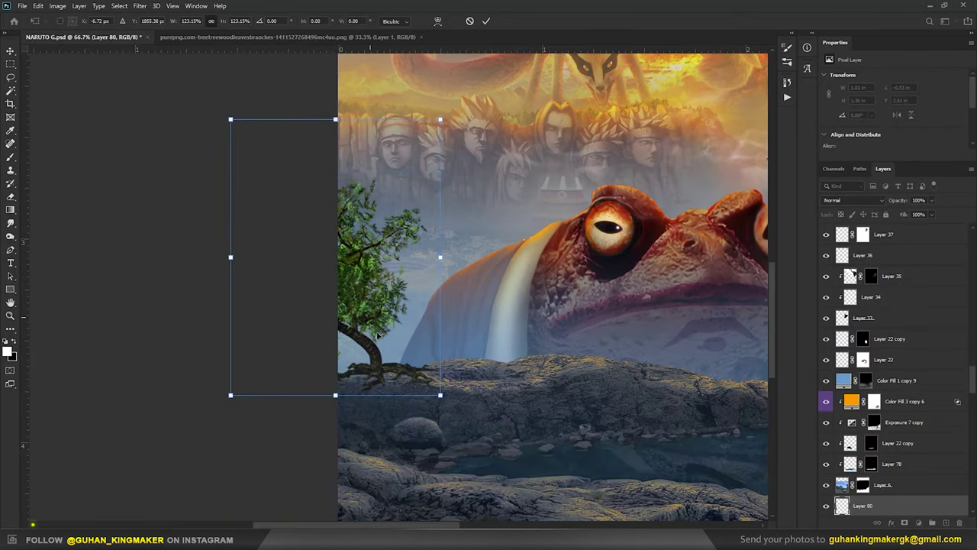
{"action": "left_click_drag", "start_coordinate": [376, 334], "coordinate": [403, 323]}
{"action": "key", "text": "Return"}
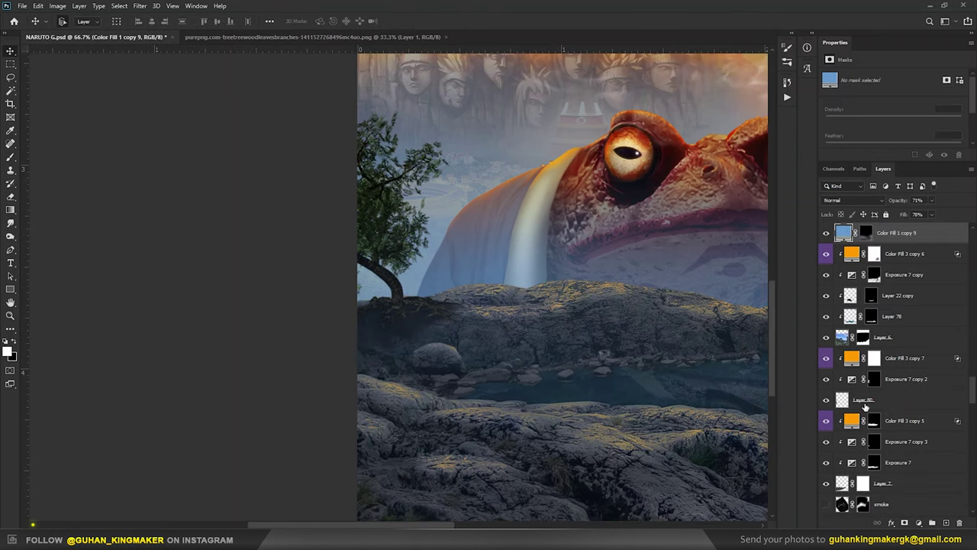
Add an inverted, darkened Exposure layer above Layer 80 and shade the ground around the tree roots.
{"action": "left_click", "coordinate": [864, 404]}
{"action": "left_click_drag", "start_coordinate": [895, 444], "coordinate": [870, 397]}
{"action": "left_click", "coordinate": [867, 400]}
{"action": "key", "text": "ctrl+i"}
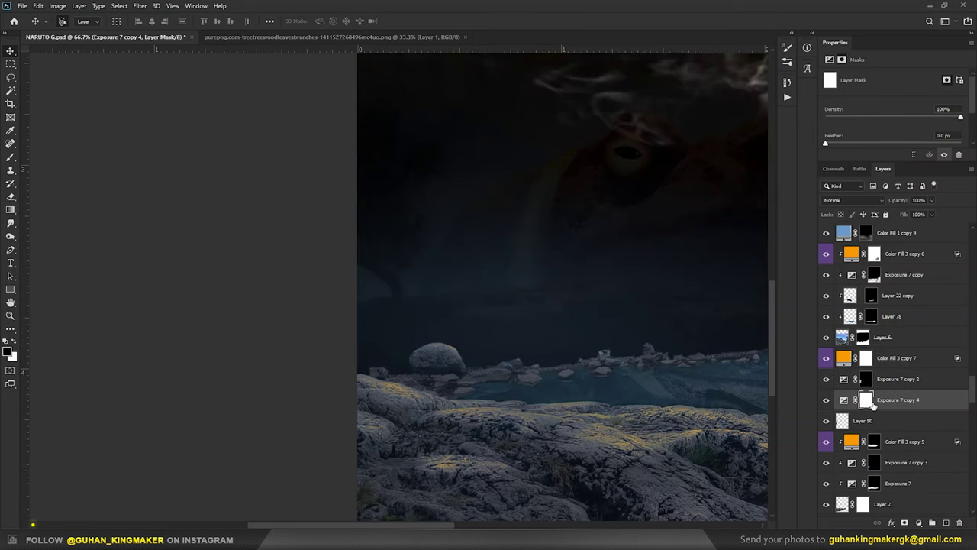
{"action": "key", "text": "ctrl+i"}
{"action": "key", "text": "b"}
{"action": "scroll", "coordinate": [389, 306], "scroll_direction": "up", "scroll_amount": 2}
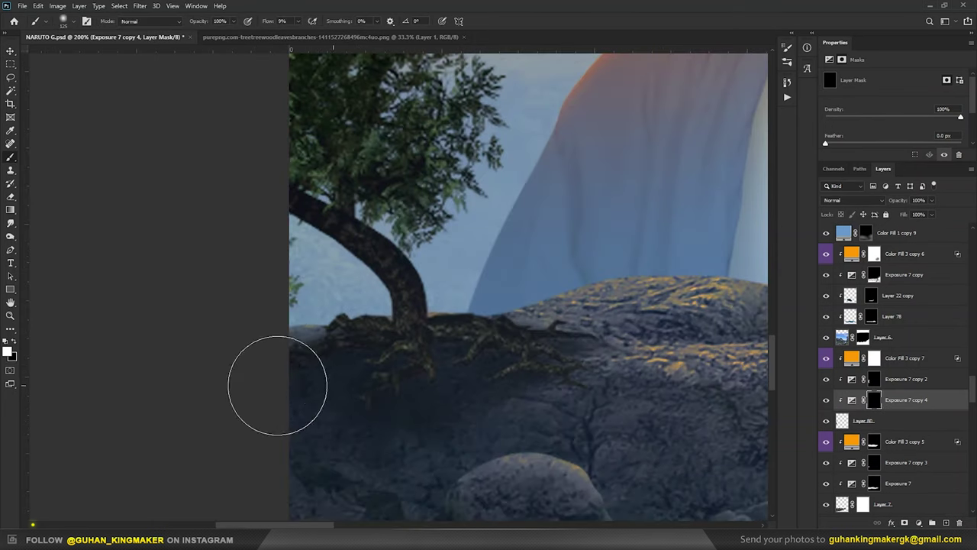
{"action": "key", "text": "bracketleft"}
{"action": "key", "text": "bracketleft"}
{"action": "key", "text": "bracketleft"}
{"action": "left_click_drag", "start_coordinate": [374, 359], "coordinate": [392, 331]}
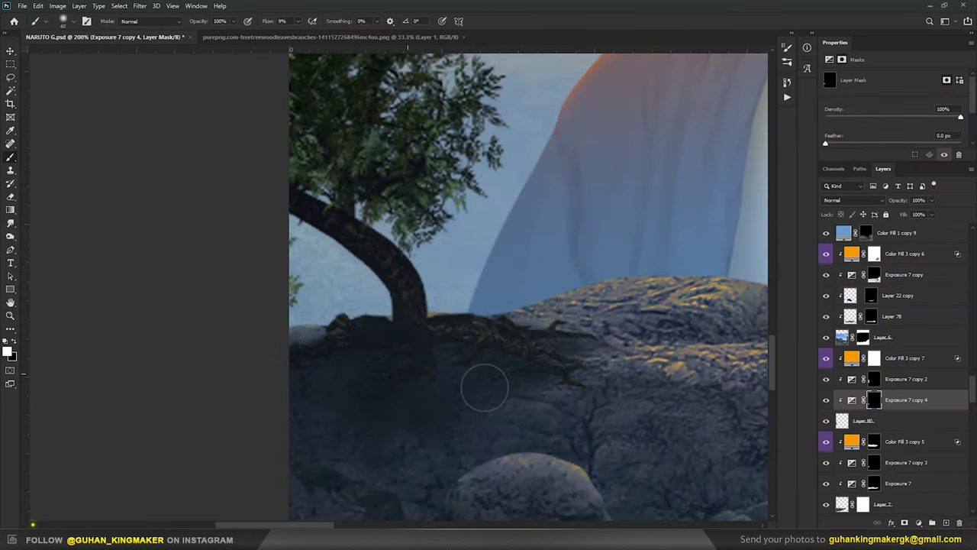
{"action": "key", "text": "alt+bracketleft"}
{"action": "key", "text": "alt+bracketleft"}
{"action": "key", "text": "alt+bracketleft"}
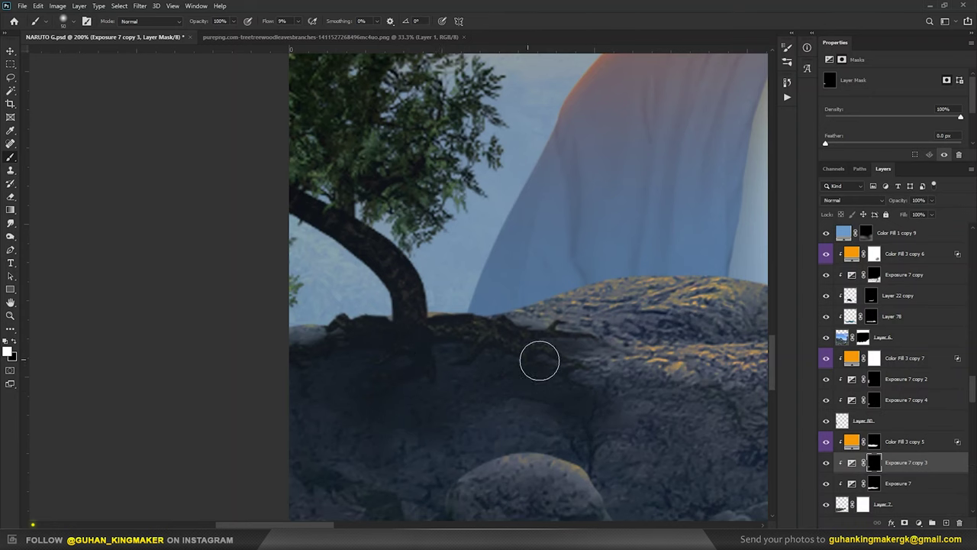
{"action": "key", "text": "bracketleft"}
{"action": "key", "text": "bracketleft"}
{"action": "key", "text": "bracketleft"}
{"action": "left_click", "coordinate": [874, 399]}
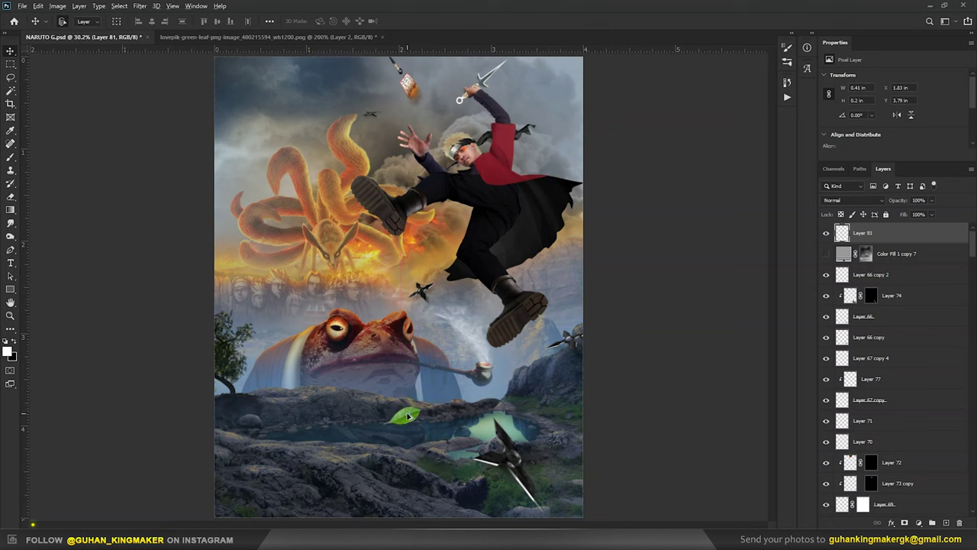
Duplicate the green leaf three times, placing copies at the upper right, lower right and mid-scene.
{"action": "mouse_move", "coordinate": [409, 416]}
{"action": "left_mouse_down"}
{"action": "mouse_move", "coordinate": [573, 93]}
{"action": "mouse_move", "coordinate": [372, 132]}
{"action": "left_mouse_up"}
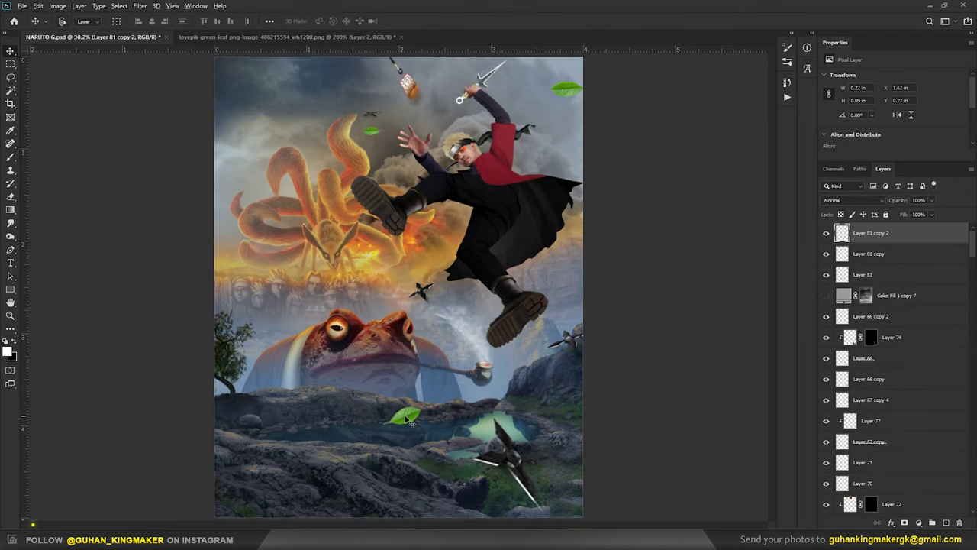
{"action": "mouse_move", "coordinate": [412, 414]}
{"action": "left_mouse_down"}
{"action": "mouse_move", "coordinate": [584, 453]}
{"action": "mouse_move", "coordinate": [618, 305]}
{"action": "left_mouse_up"}
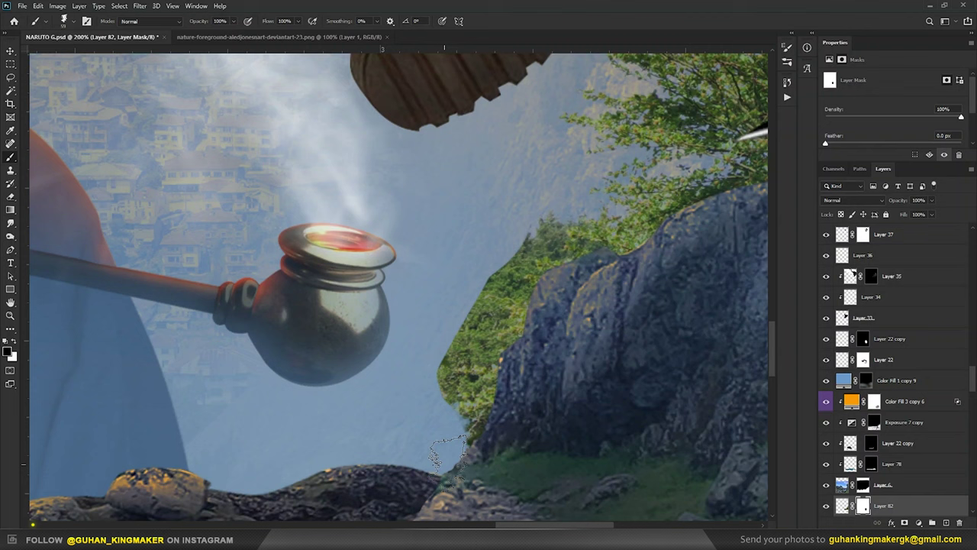
{"action": "mouse_move", "coordinate": [446, 452]}
{"action": "left_mouse_down"}
{"action": "mouse_move", "coordinate": [467, 343]}
{"action": "mouse_move", "coordinate": [474, 404]}
{"action": "mouse_move", "coordinate": [496, 223]}
{"action": "left_mouse_up"}
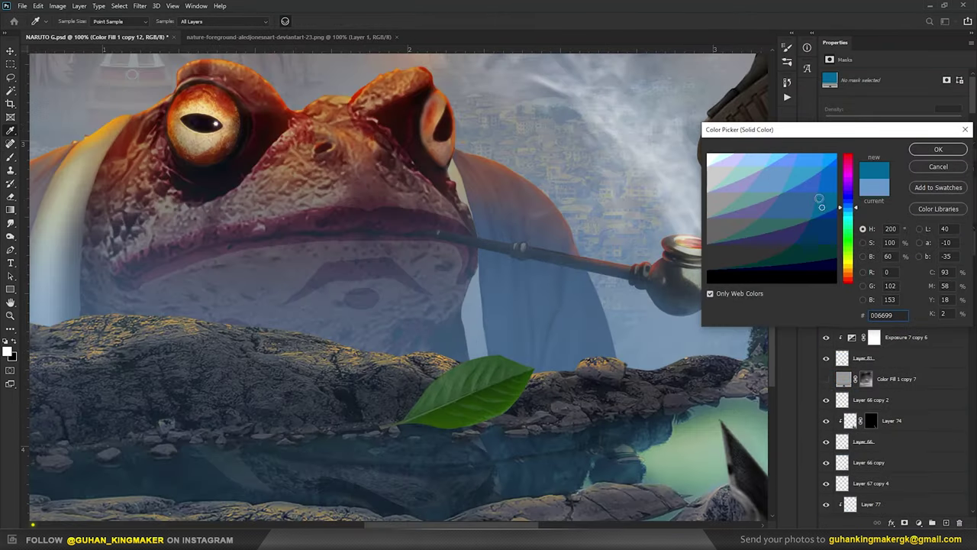
Set the new fill's colour to pure blue at hue 240 and confirm it.
{"action": "left_click", "coordinate": [814, 166]}
{"action": "left_click_drag", "start_coordinate": [849, 205], "coordinate": [849, 197]}
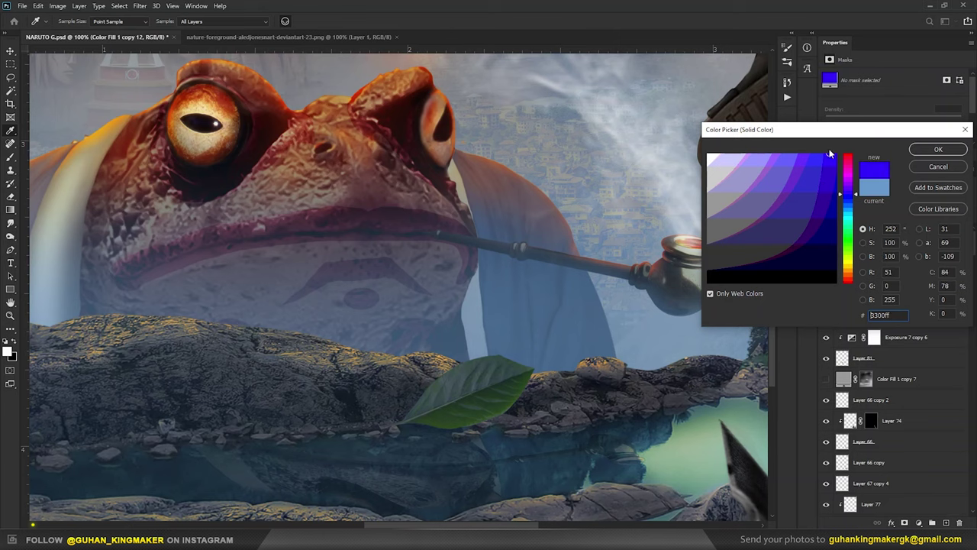
{"action": "left_click", "coordinate": [837, 154]}
{"action": "left_click", "coordinate": [938, 149]}
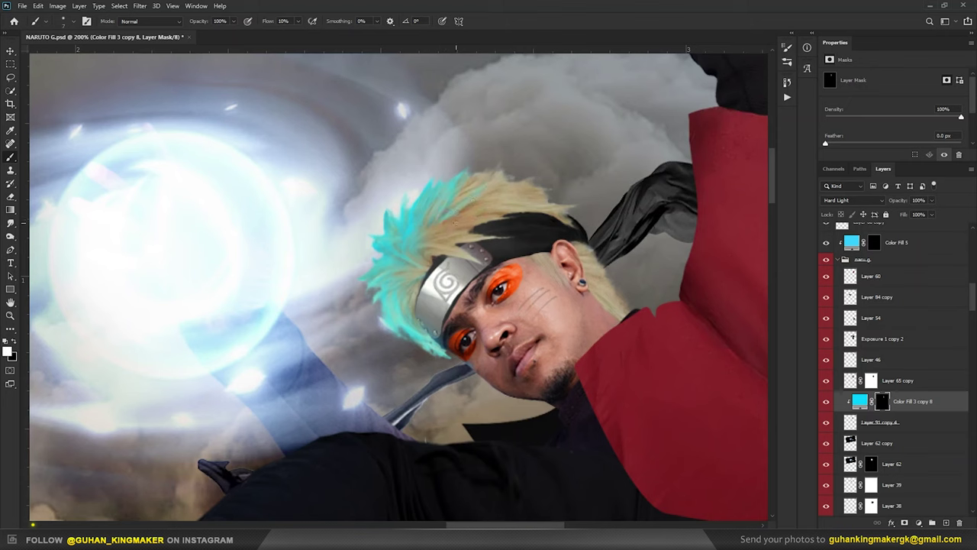
Paint cyan rim light along the ninja's trouser leg and boot cuff with a small brush.
{"action": "key", "text": "x"}
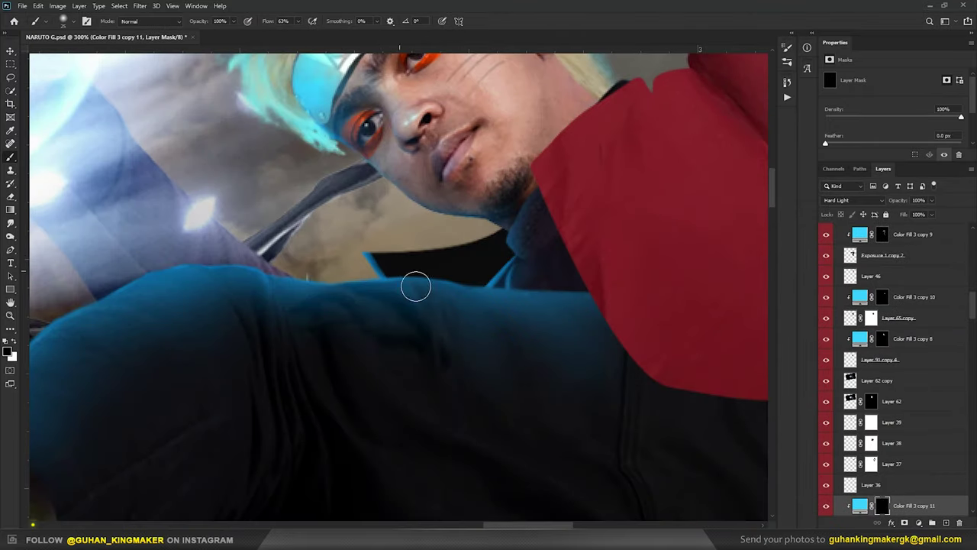
{"action": "left_click_drag", "start_coordinate": [411, 250], "coordinate": [418, 267]}
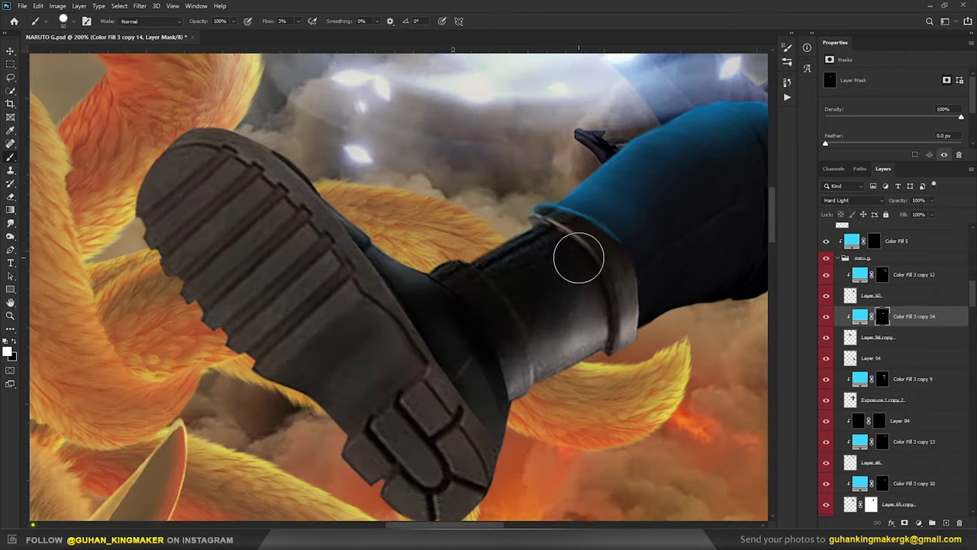
{"action": "mouse_move", "coordinate": [578, 257]}
{"action": "left_mouse_down"}
{"action": "mouse_move", "coordinate": [534, 221]}
{"action": "mouse_move", "coordinate": [475, 264]}
{"action": "mouse_move", "coordinate": [443, 266]}
{"action": "mouse_move", "coordinate": [421, 284]}
{"action": "left_mouse_up"}
{"action": "key", "text": "bracketleft"}
{"action": "key", "text": "bracketleft"}
{"action": "key", "text": "bracketleft"}
{"action": "key", "text": "ctrl+minus"}
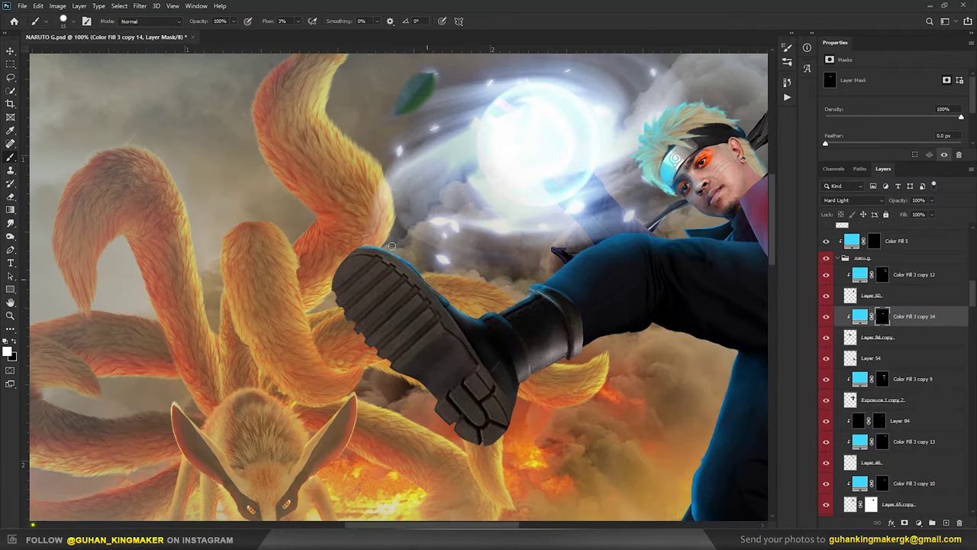
{"action": "left_click_drag", "start_coordinate": [391, 246], "coordinate": [362, 226]}
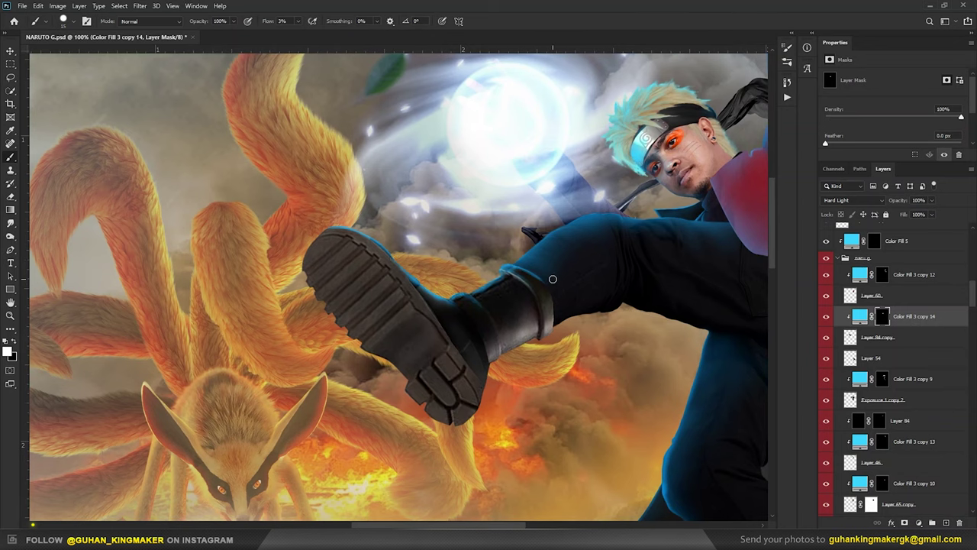
{"action": "scroll", "coordinate": [480, 267], "scroll_direction": "down", "scroll_amount": 3}
{"action": "scroll", "coordinate": [465, 302], "scroll_direction": "up", "scroll_amount": 5}
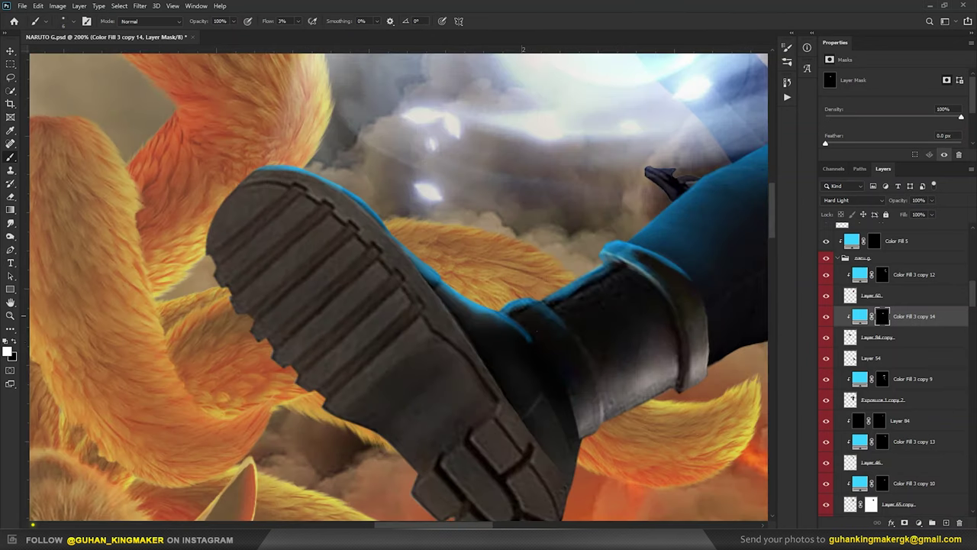
{"action": "key", "text": "x"}
{"action": "key", "text": "bracketright"}
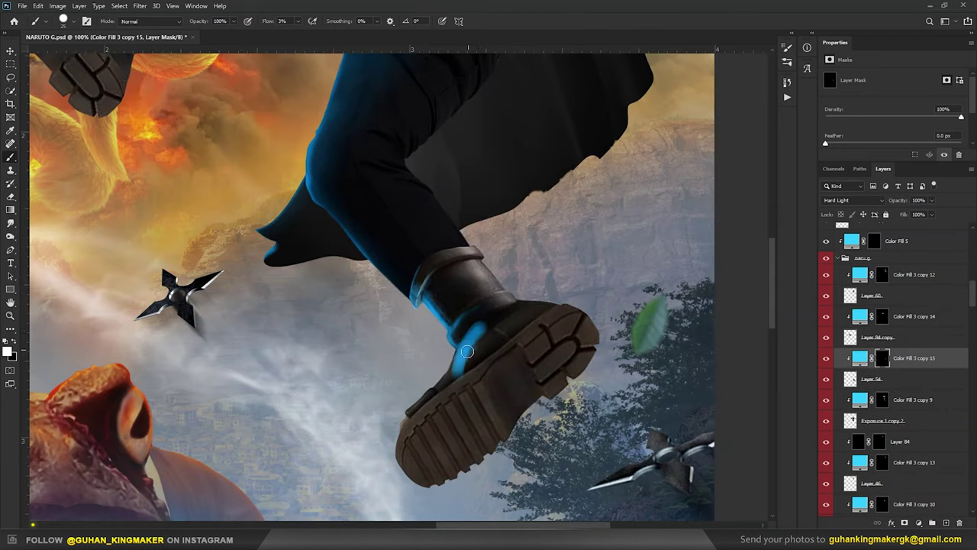
Paint blue rim light along the lower boot's edge, sole and top.
{"action": "key", "text": "x"}
{"action": "mouse_move", "coordinate": [467, 351]}
{"action": "left_mouse_down"}
{"action": "mouse_move", "coordinate": [460, 331]}
{"action": "mouse_move", "coordinate": [493, 323]}
{"action": "mouse_move", "coordinate": [445, 378]}
{"action": "mouse_move", "coordinate": [553, 359]}
{"action": "mouse_move", "coordinate": [542, 391]}
{"action": "mouse_move", "coordinate": [572, 355]}
{"action": "mouse_move", "coordinate": [544, 395]}
{"action": "mouse_move", "coordinate": [510, 382]}
{"action": "left_mouse_up"}
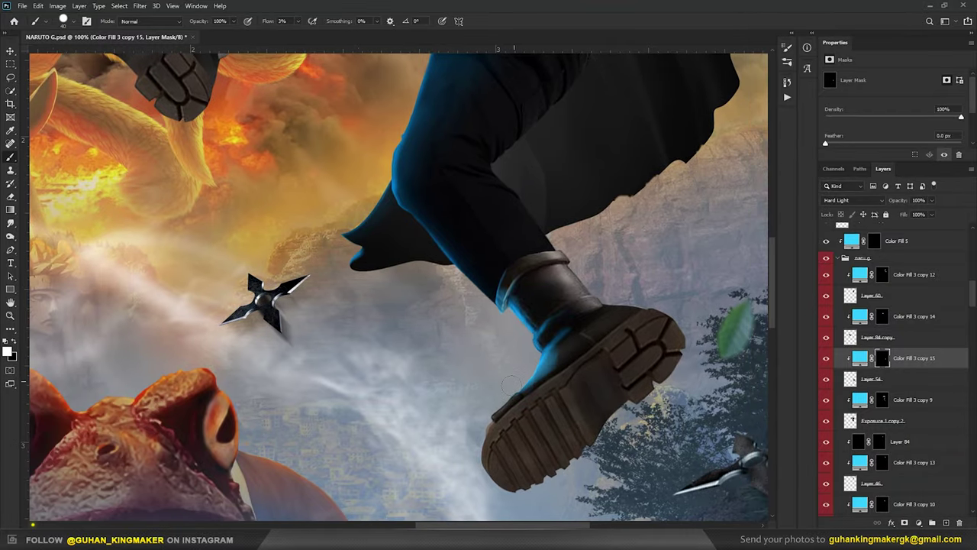
{"action": "key", "text": "x"}
{"action": "left_click_drag", "start_coordinate": [477, 489], "coordinate": [488, 435]}
{"action": "left_click_drag", "start_coordinate": [571, 402], "coordinate": [541, 421]}
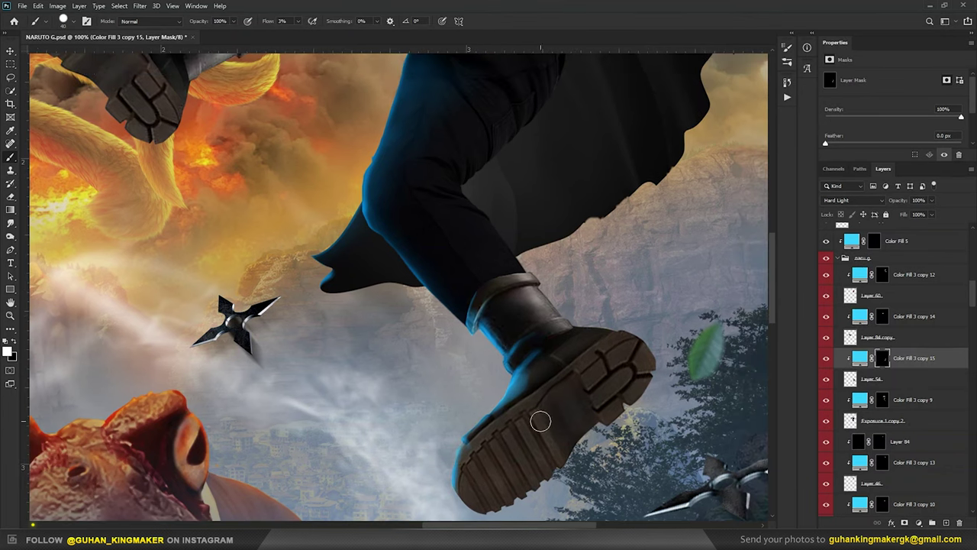
{"action": "left_click_drag", "start_coordinate": [581, 313], "coordinate": [588, 344]}
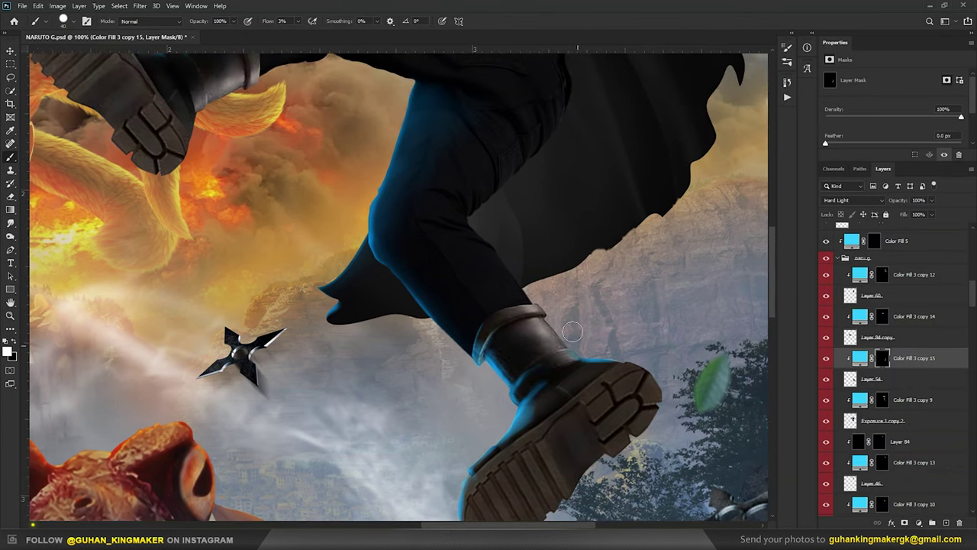
{"action": "left_click_drag", "start_coordinate": [612, 384], "coordinate": [641, 370]}
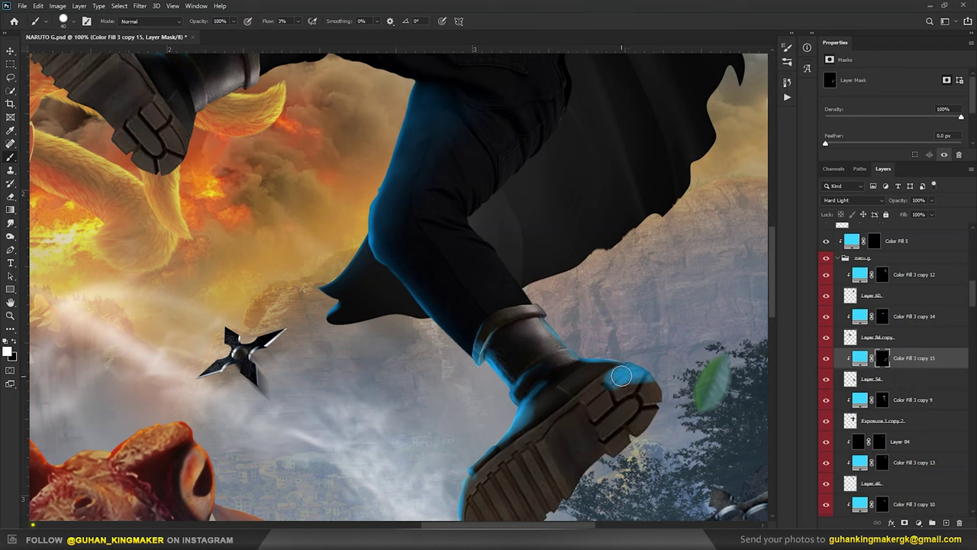
{"action": "key", "text": "x"}
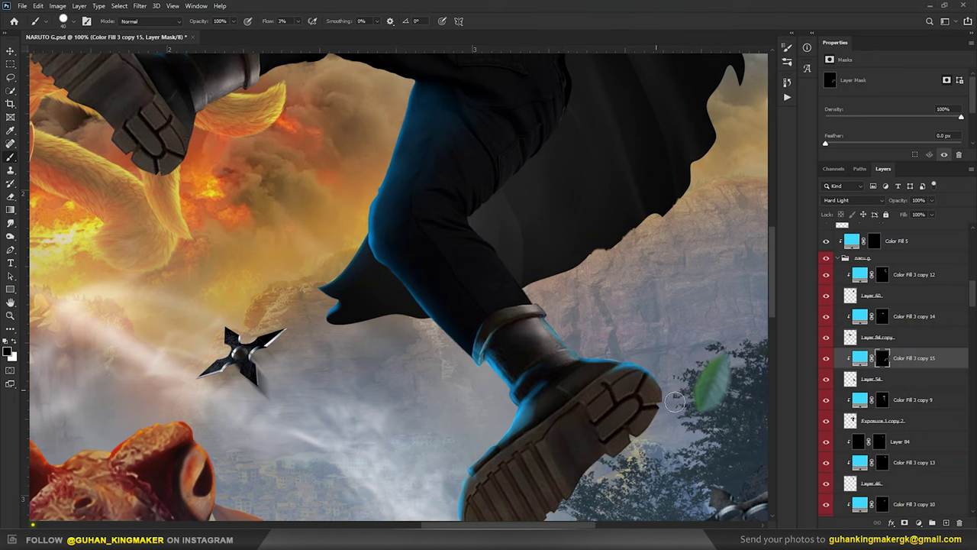
{"action": "key", "text": "ctrl+minus"}
{"action": "key", "text": "ctrl+minus"}
{"action": "key", "text": "ctrl+minus"}
Merge all visible layers into a new layer and apply the Camera Raw Filter to it.
{"action": "key", "text": "ctrl+alt+shift+e"}
{"action": "left_click", "coordinate": [140, 6]}
{"action": "left_click", "coordinate": [158, 68]}
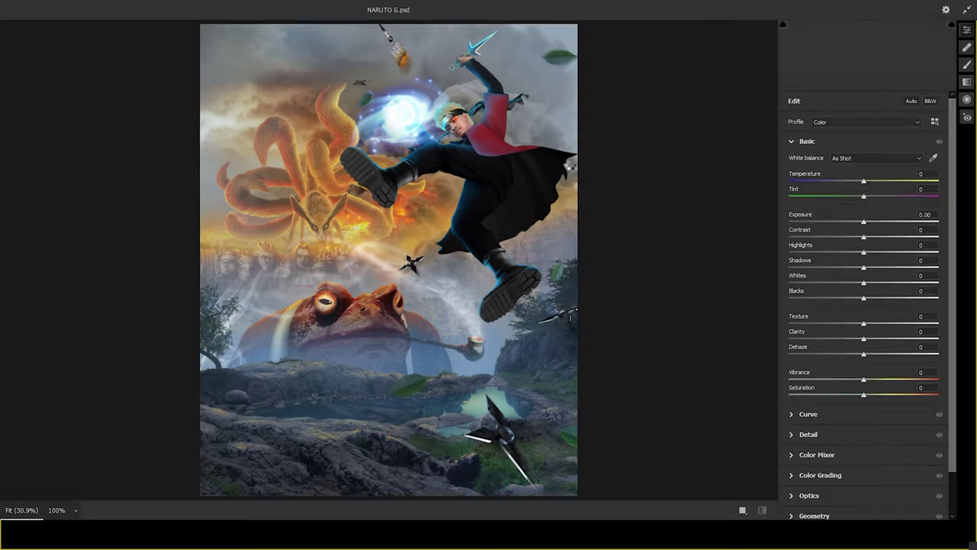
Lower contrast to about -26, nudge tint up, and fine-tune highlights and texture in Basic.
{"action": "left_click_drag", "start_coordinate": [856, 240], "coordinate": [844, 239]}
{"action": "left_click_drag", "start_coordinate": [859, 199], "coordinate": [856, 180]}
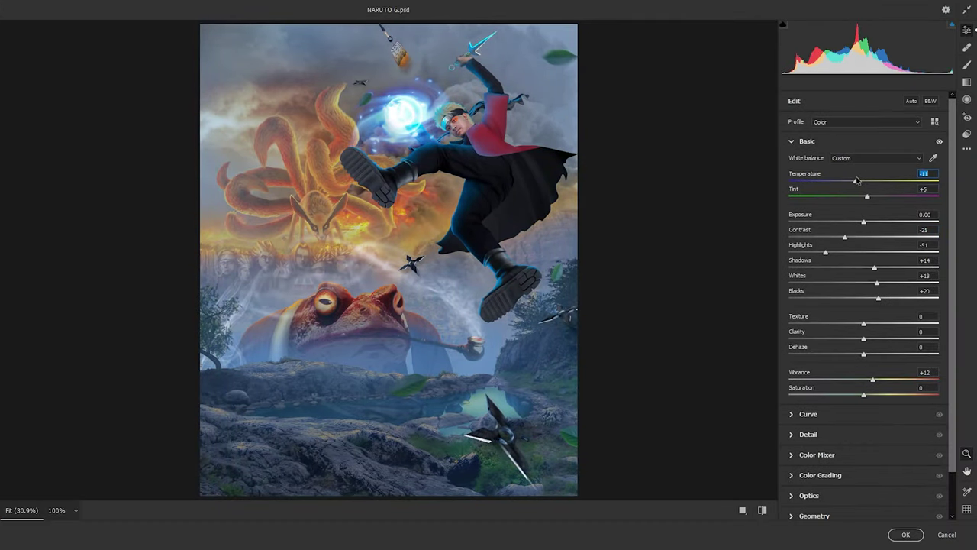
{"action": "left_click_drag", "start_coordinate": [845, 238], "coordinate": [828, 255]}
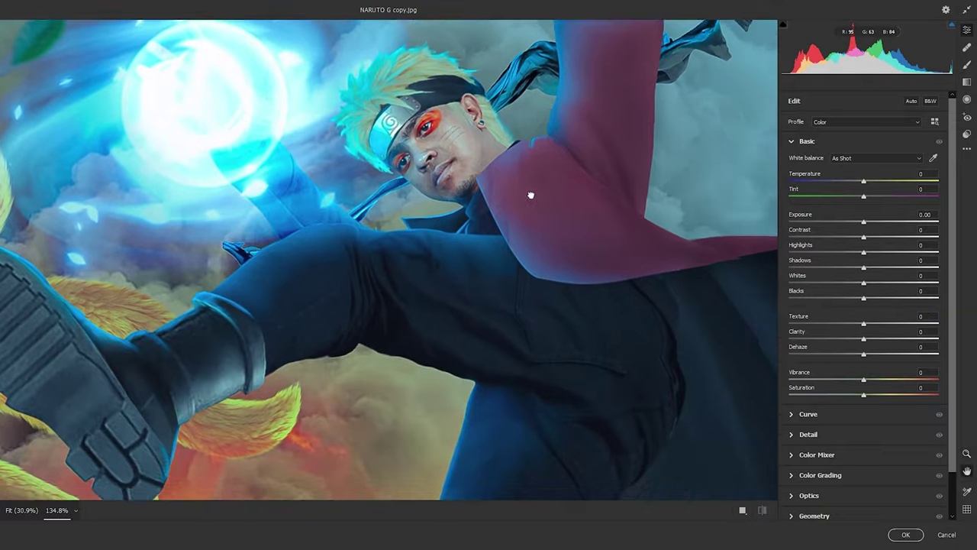
{"action": "mouse_move", "coordinate": [883, 324]}
{"action": "left_mouse_down"}
{"action": "mouse_move", "coordinate": [864, 323]}
{"action": "mouse_move", "coordinate": [870, 351]}
{"action": "left_mouse_up"}
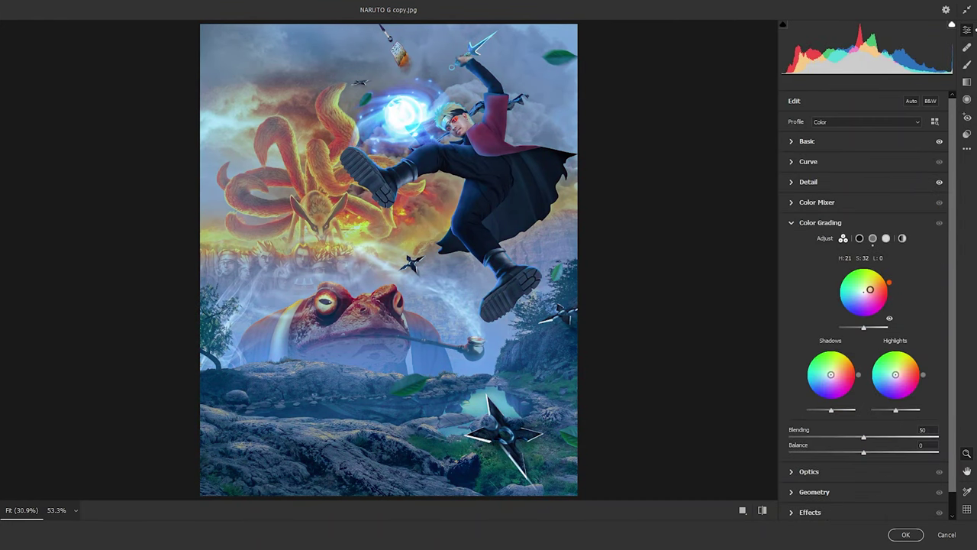
Warm the midtones toward yellow and highlights toward a warm tone, then compare before and after.
{"action": "double_click", "coordinate": [869, 294]}
{"action": "left_click_drag", "start_coordinate": [869, 298], "coordinate": [871, 284]}
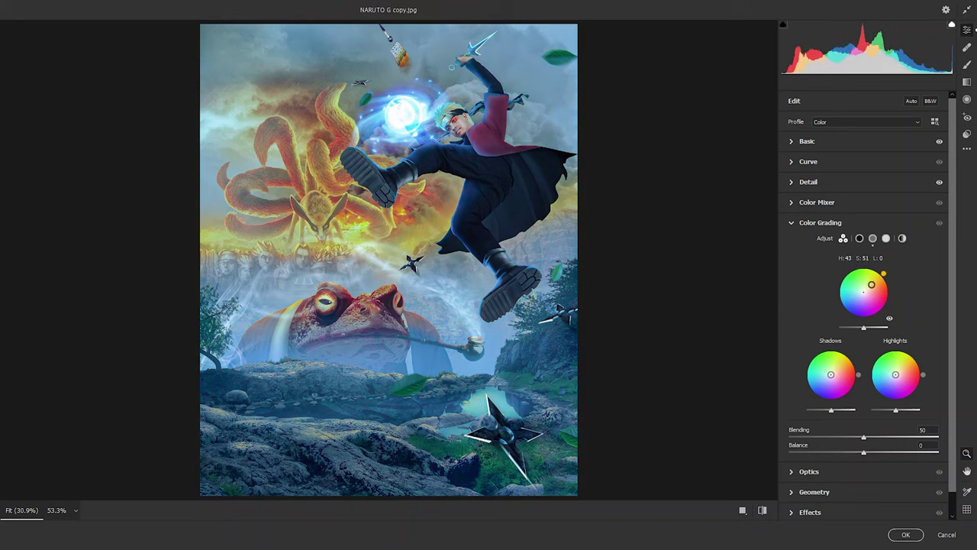
{"action": "left_click_drag", "start_coordinate": [896, 376], "coordinate": [903, 375]}
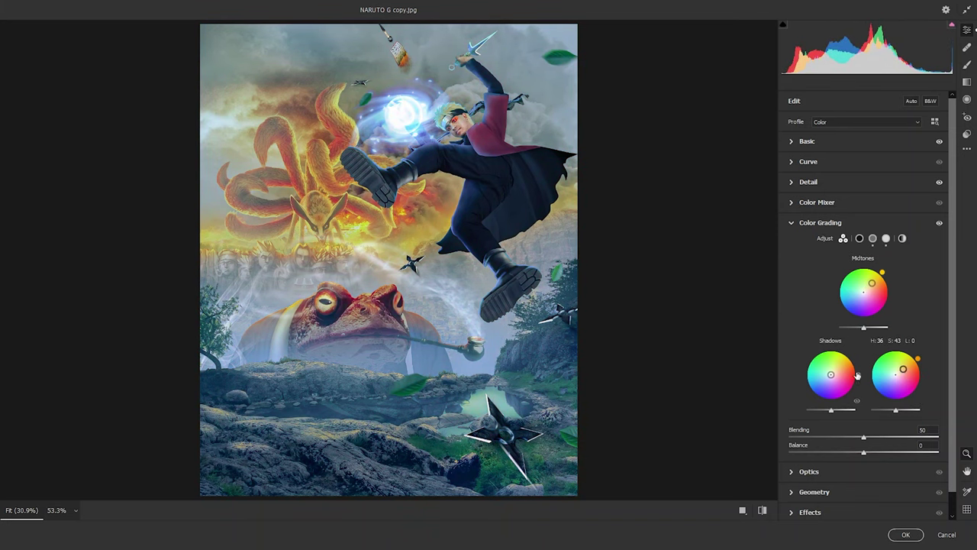
{"action": "left_click", "coordinate": [938, 222]}
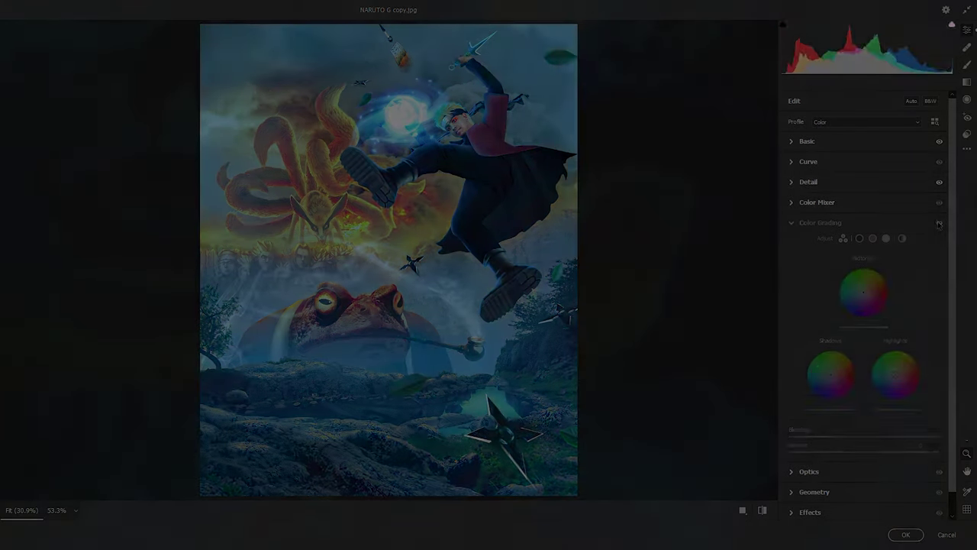